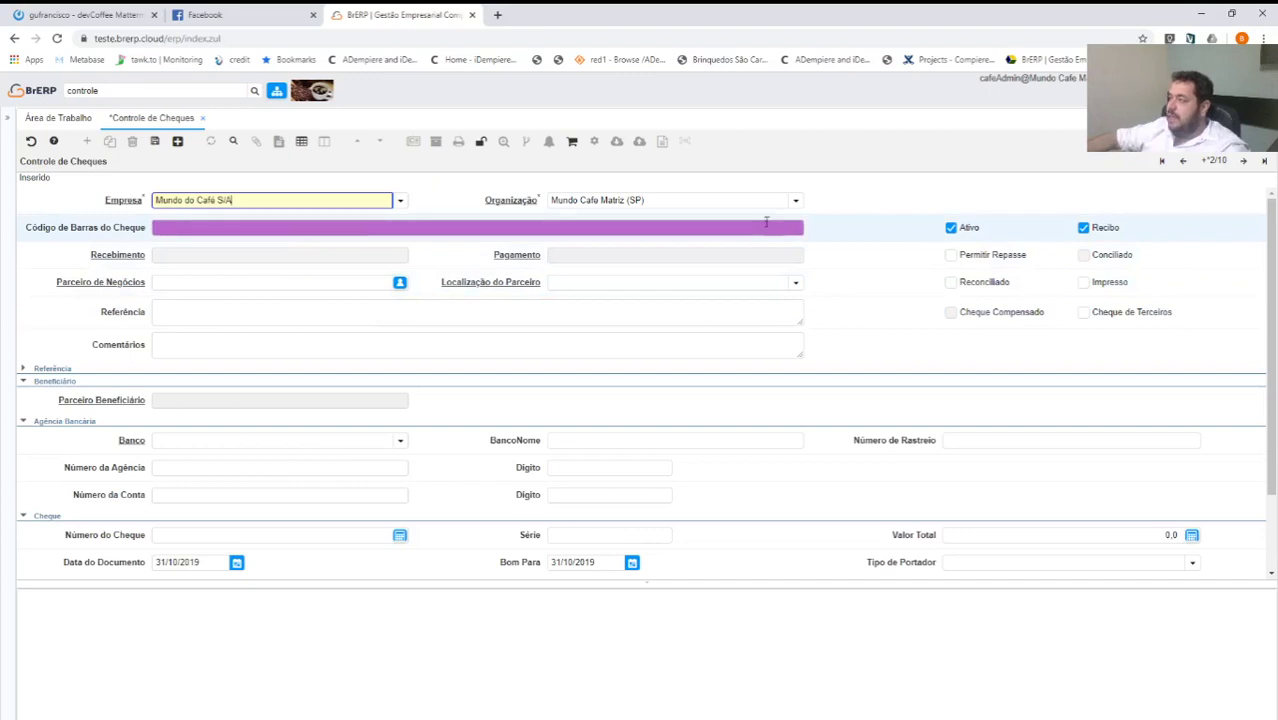
# Choose Mundo Cafe Matriz (SP) as the new cheque's organisation.
pyautogui.click(796, 200)
pyautogui.click(598, 278)
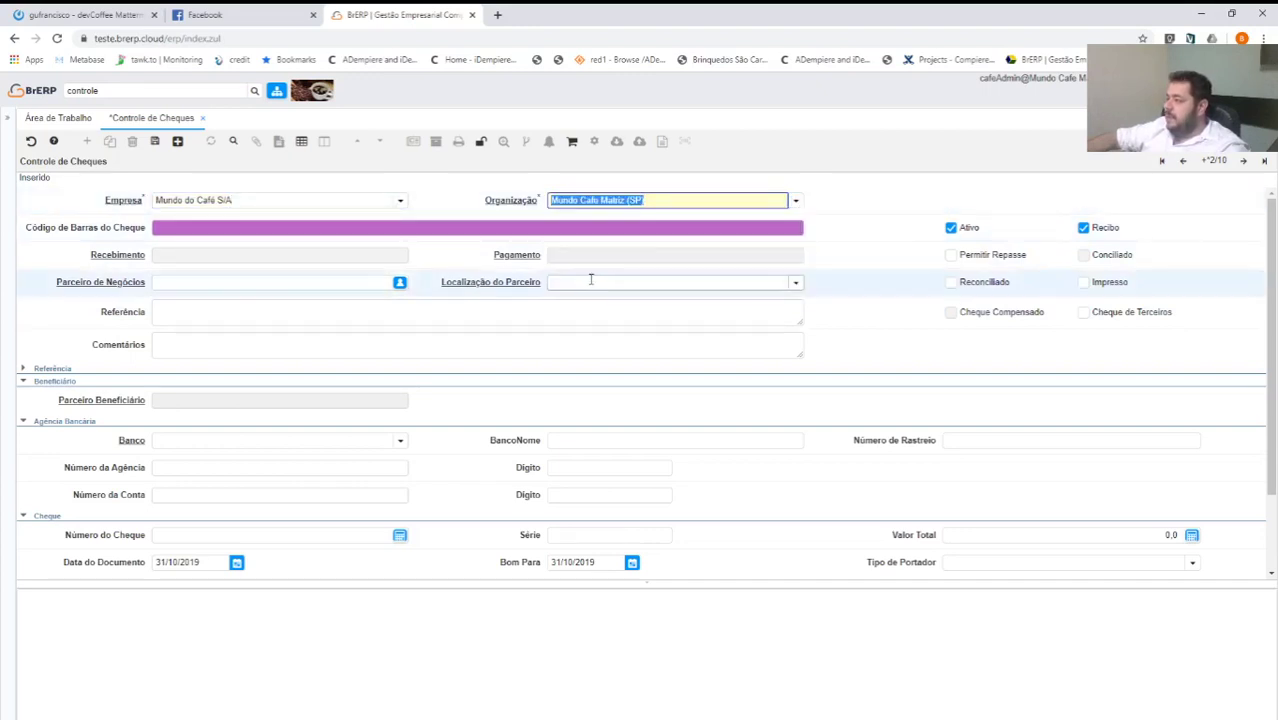
pyautogui.click(225, 226)
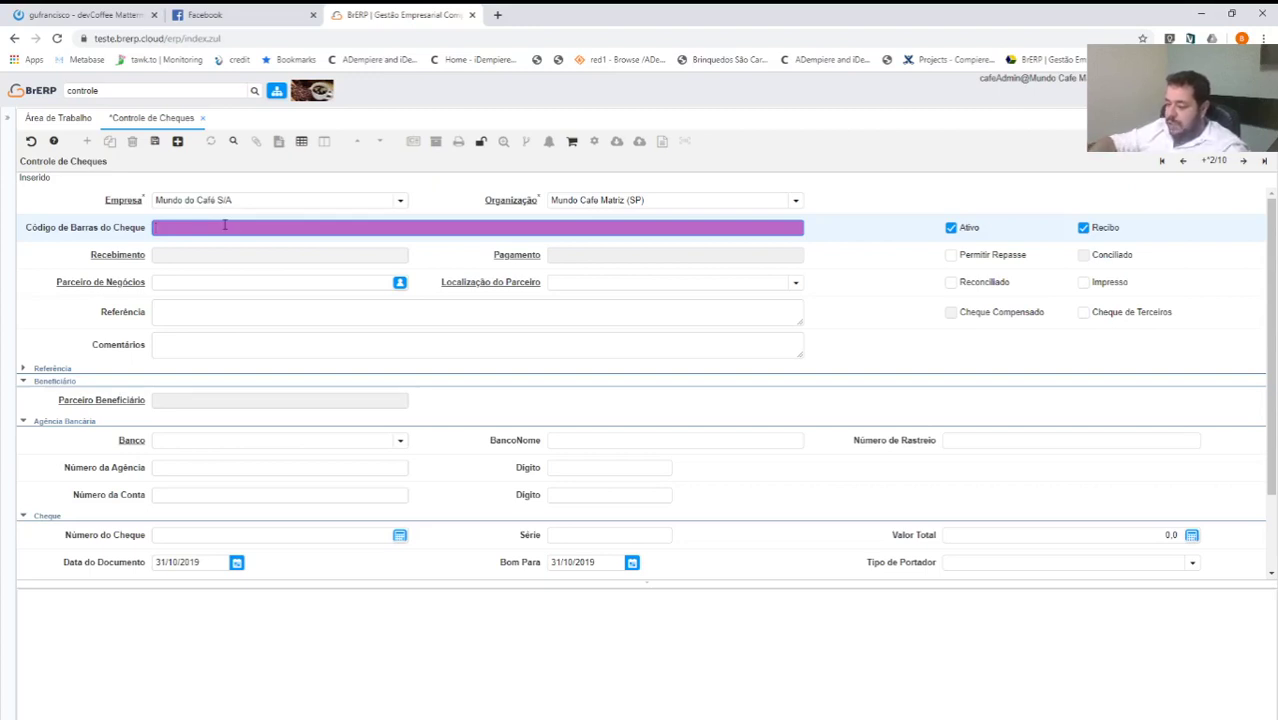
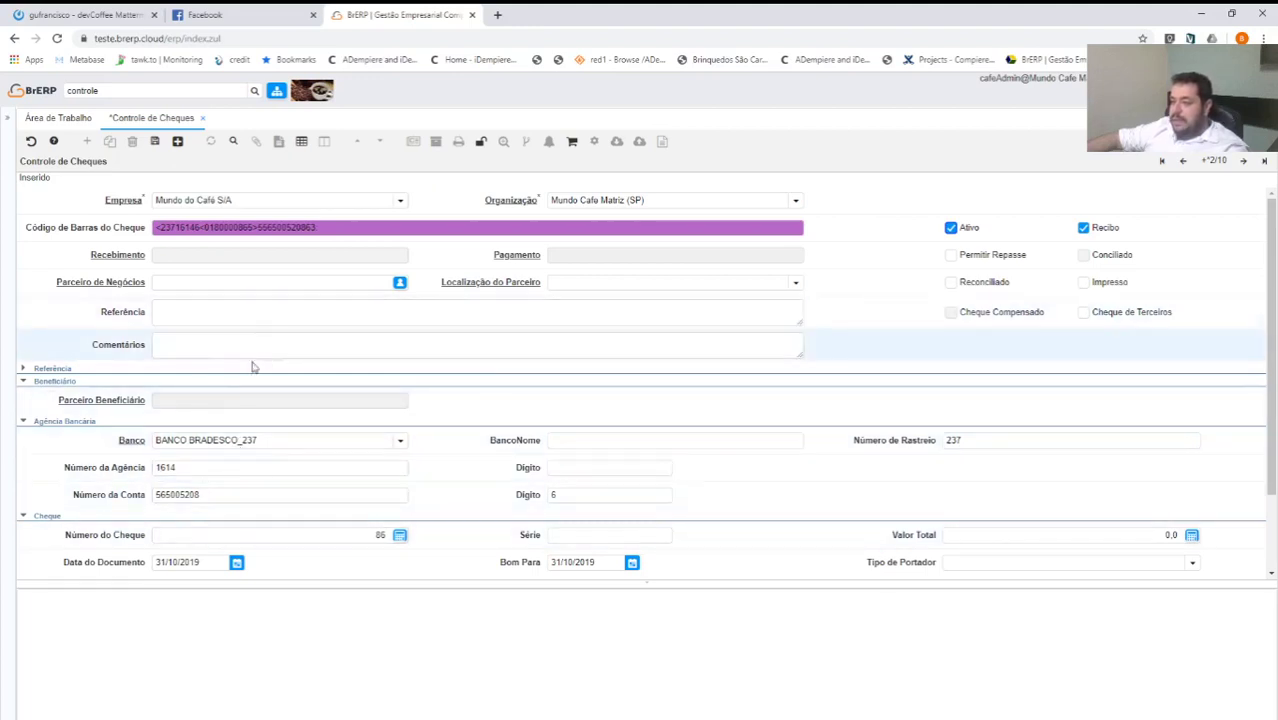
# Set partner DEVCOFFEE at location Leme and tick Permitir Repasse and Cheque de Terceiros.
pyautogui.click(208, 280)
pyautogui.write('dev')
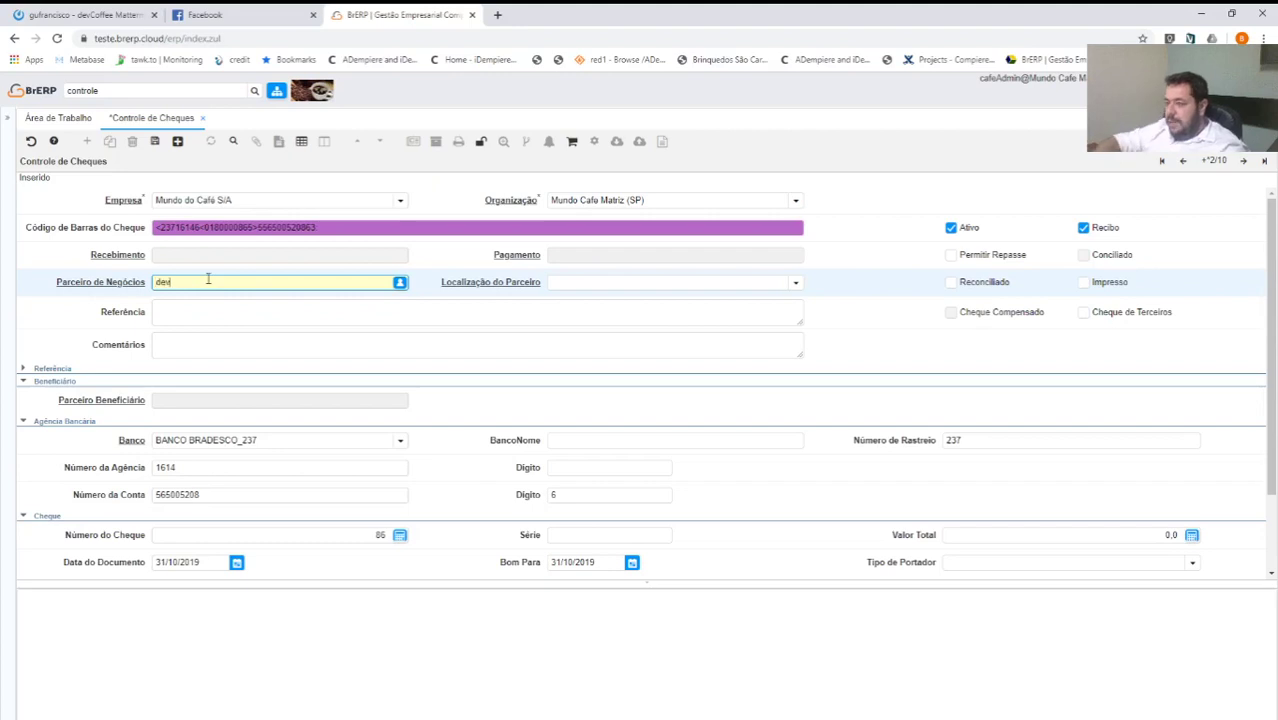
pyautogui.press('Tab')
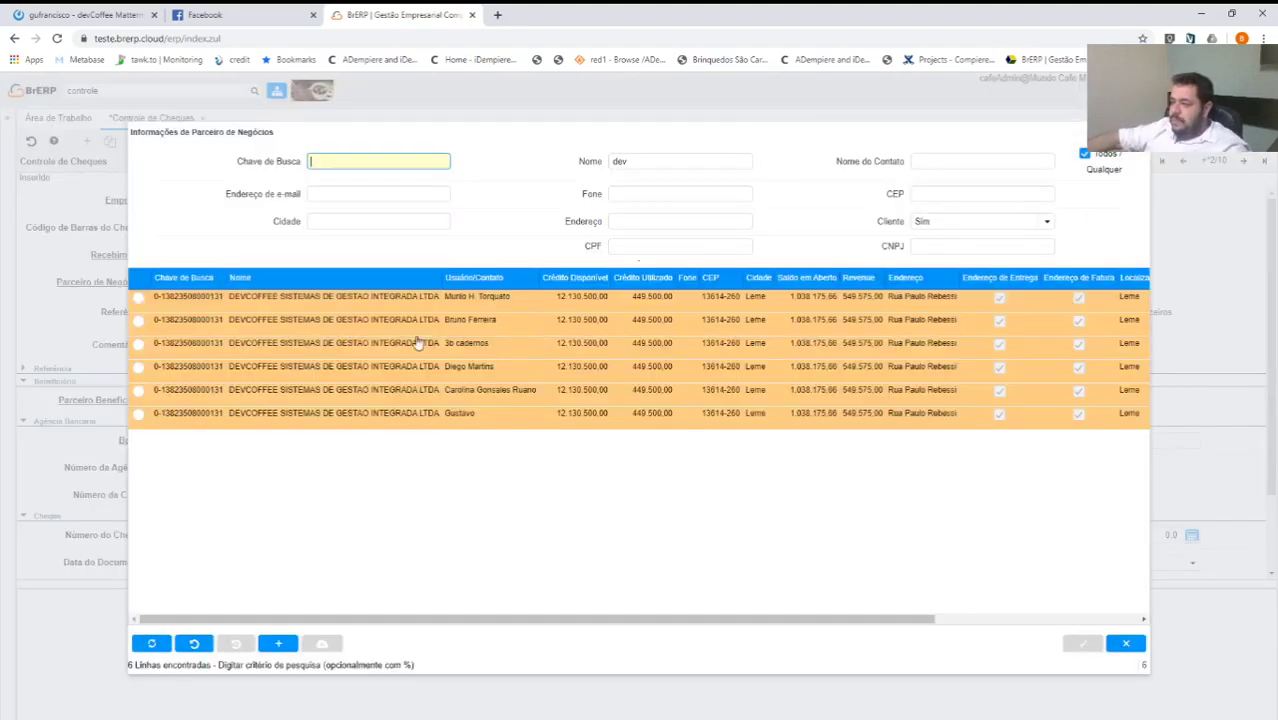
pyautogui.doubleClick(300, 320)
pyautogui.doubleClick(690, 322)
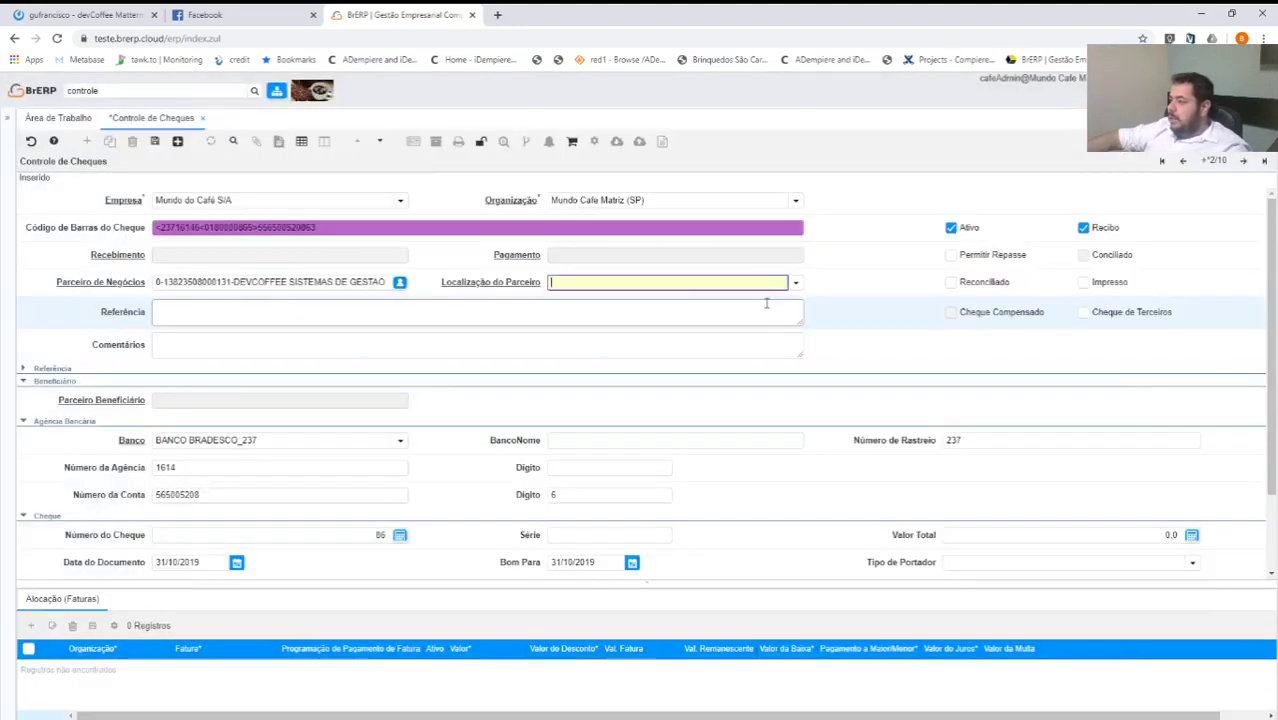
pyautogui.click(570, 318)
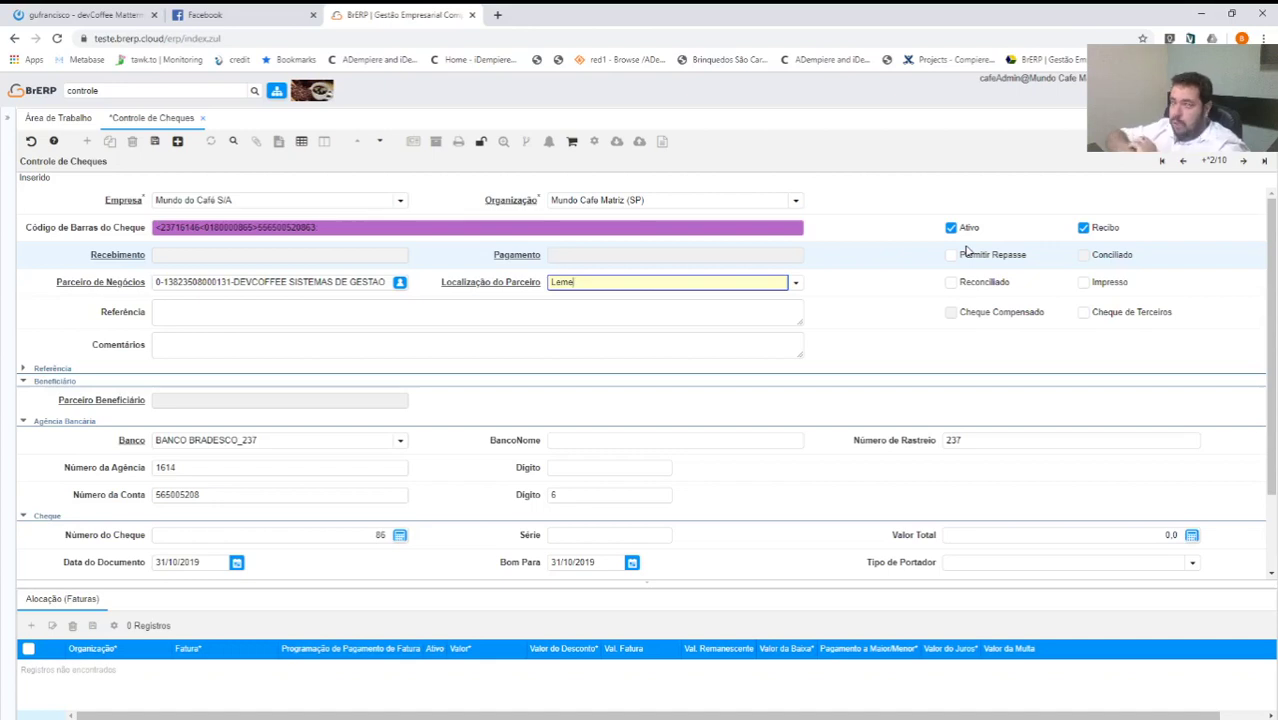
pyautogui.click(952, 255)
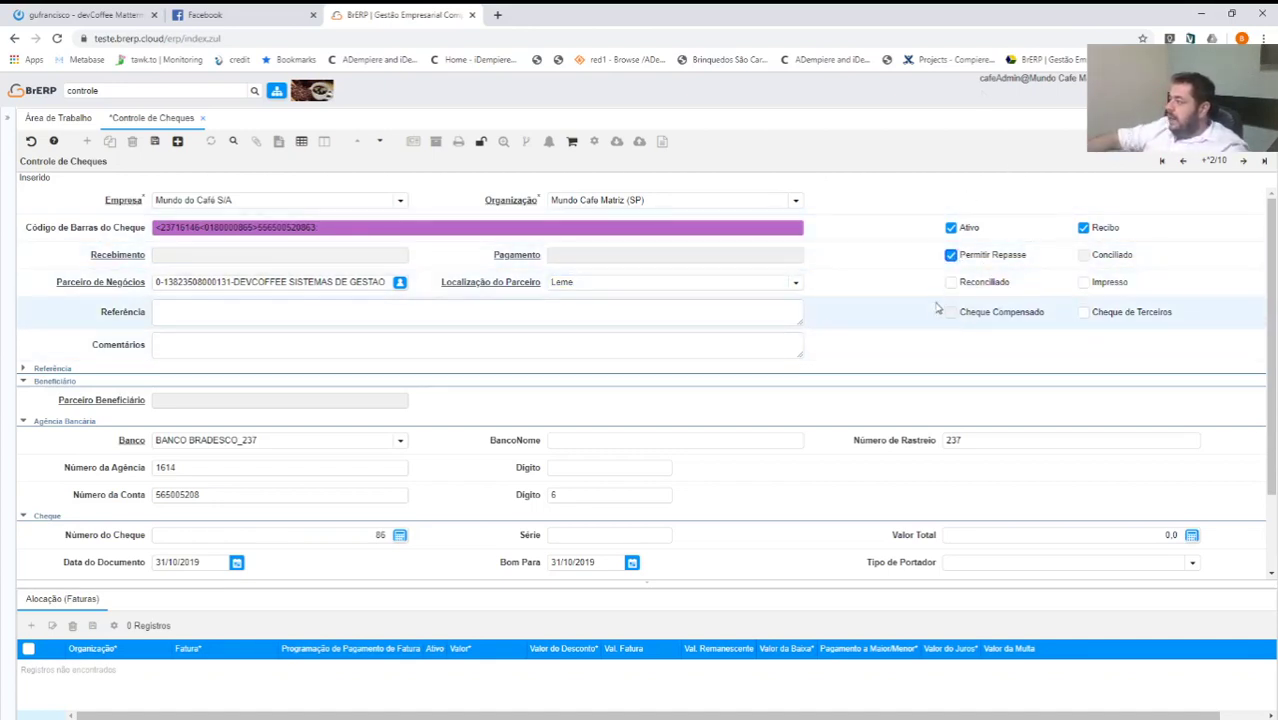
pyautogui.click(1083, 312)
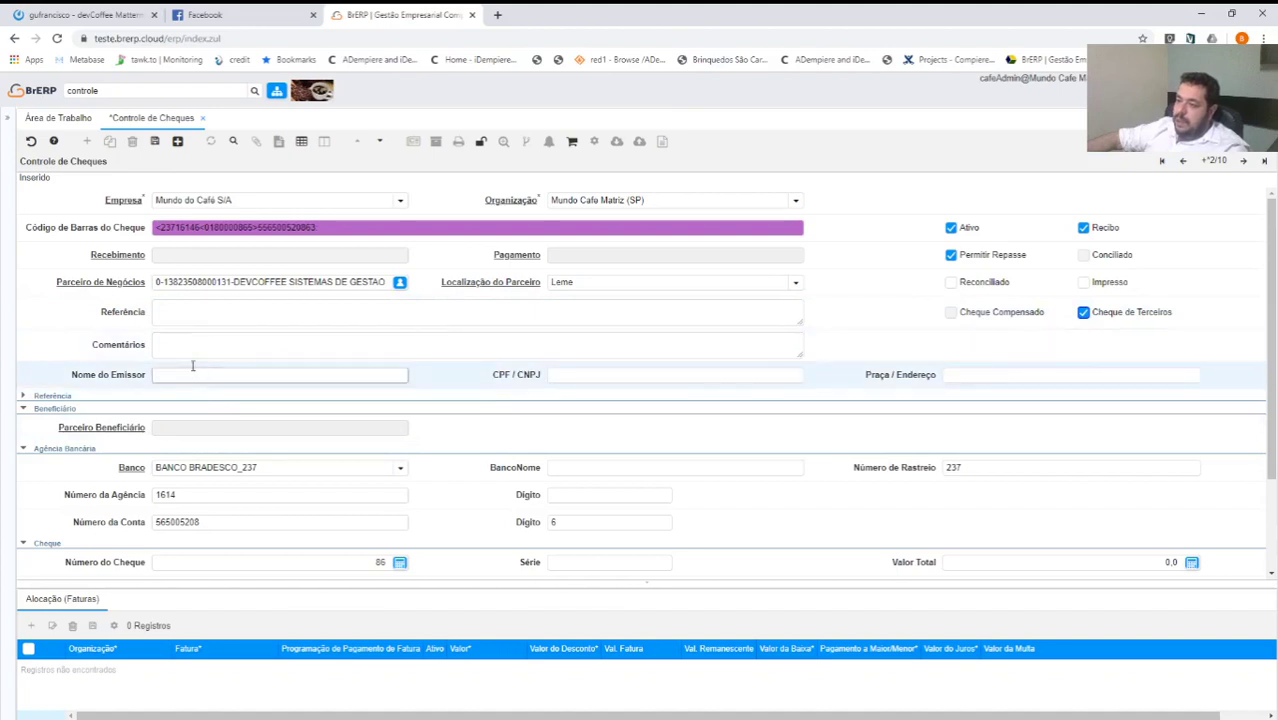
# Enter the third-party issuer's full name in Nome do Emissor.
pyautogui.click(177, 310)
pyautogui.click(170, 380)
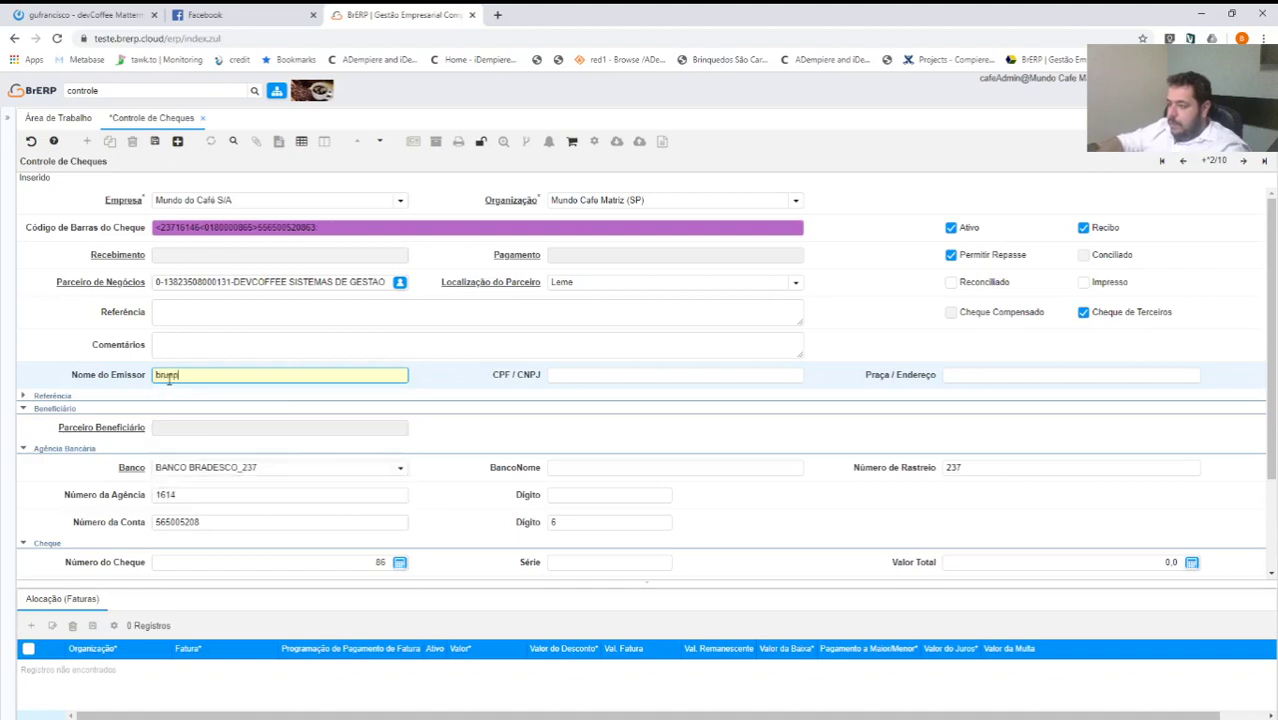
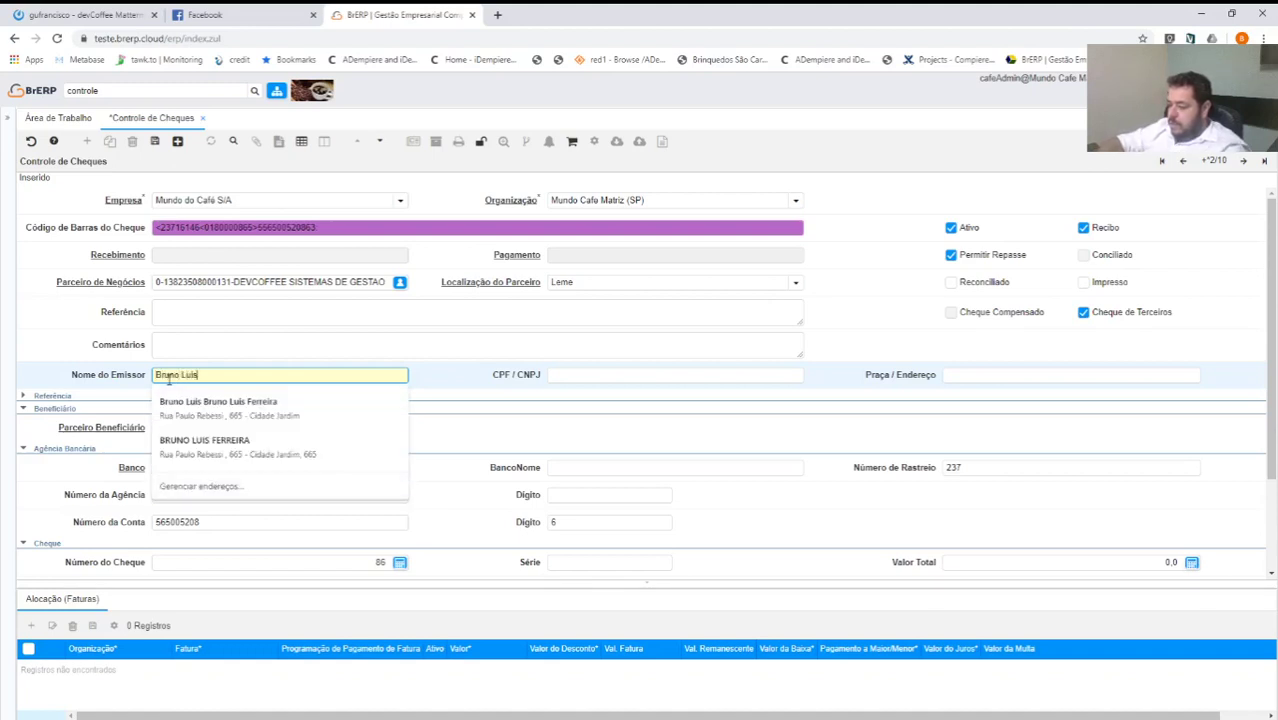
pyautogui.press('Tab')
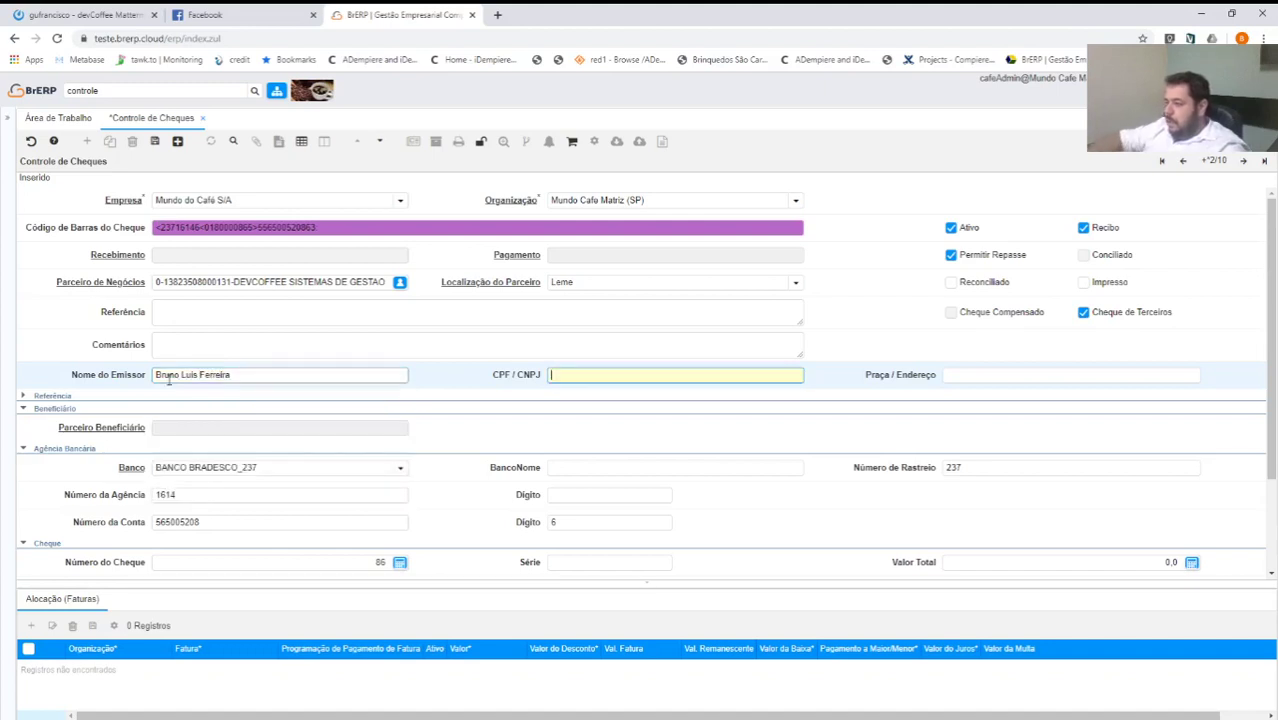
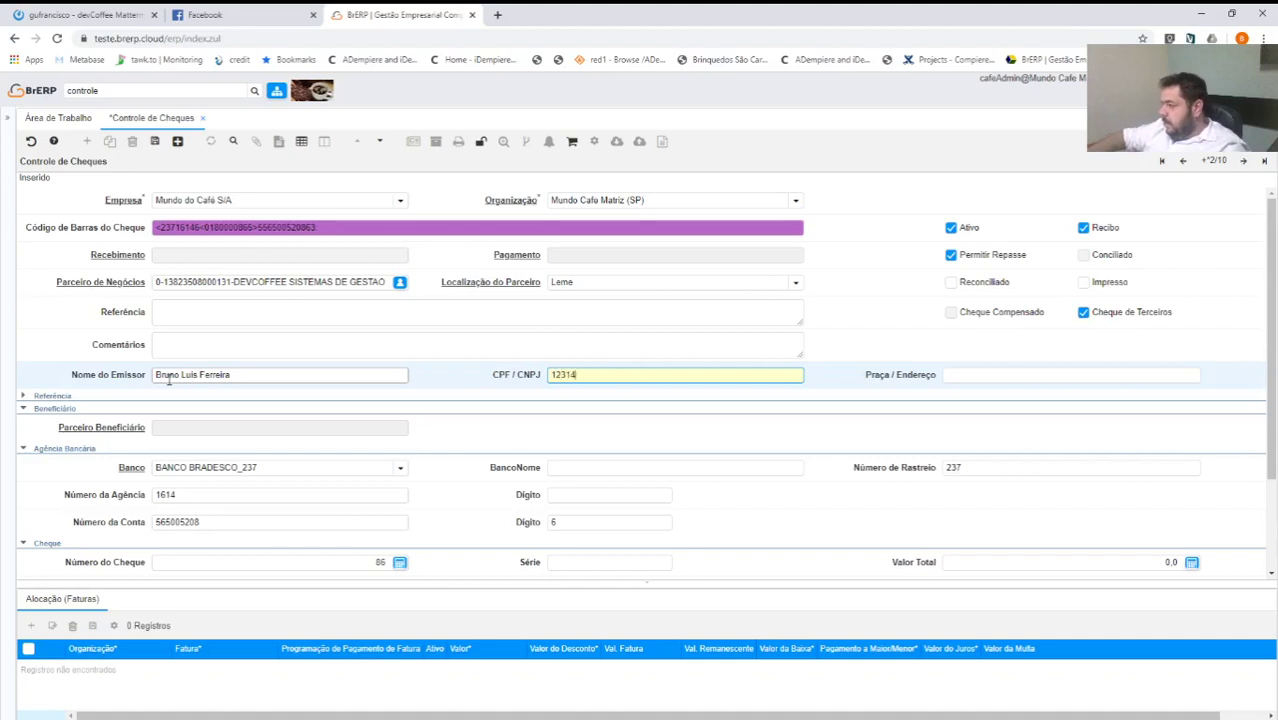
# Enter the issuer's CPF/CNPJ number and confirm Leme as Praça / Endereço.
pyautogui.press('Tab')
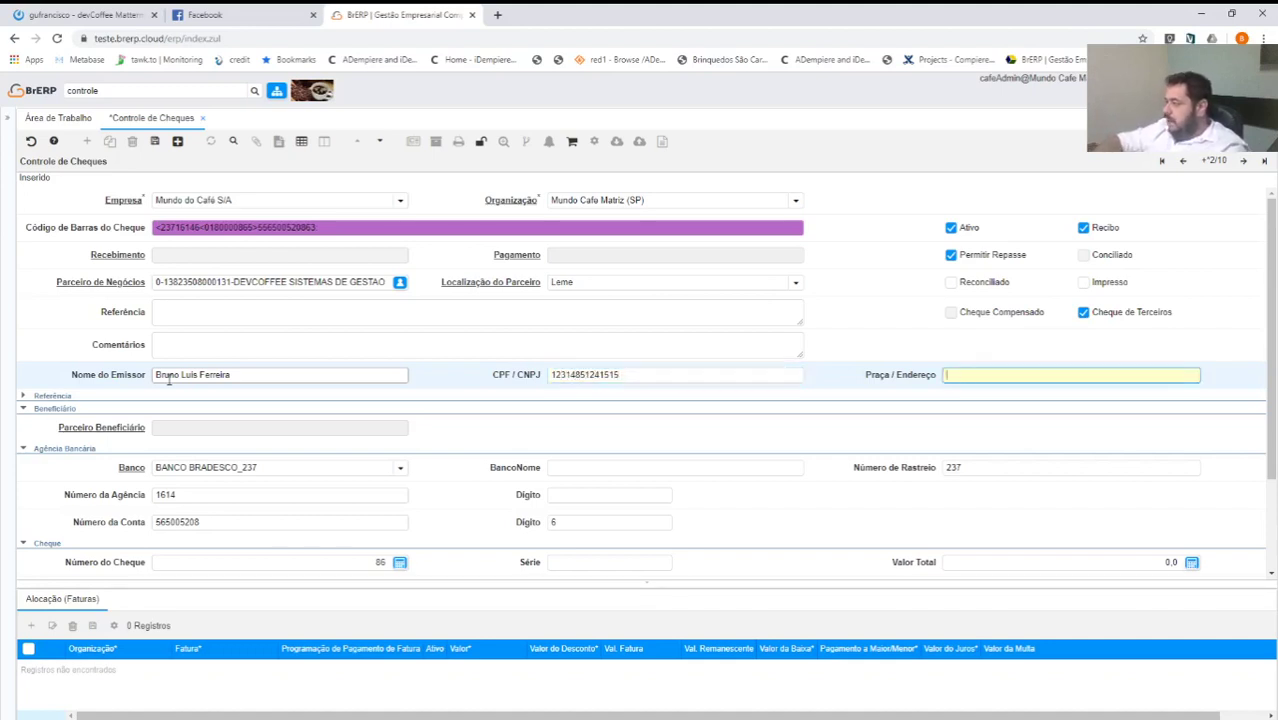
pyautogui.press('Tab')
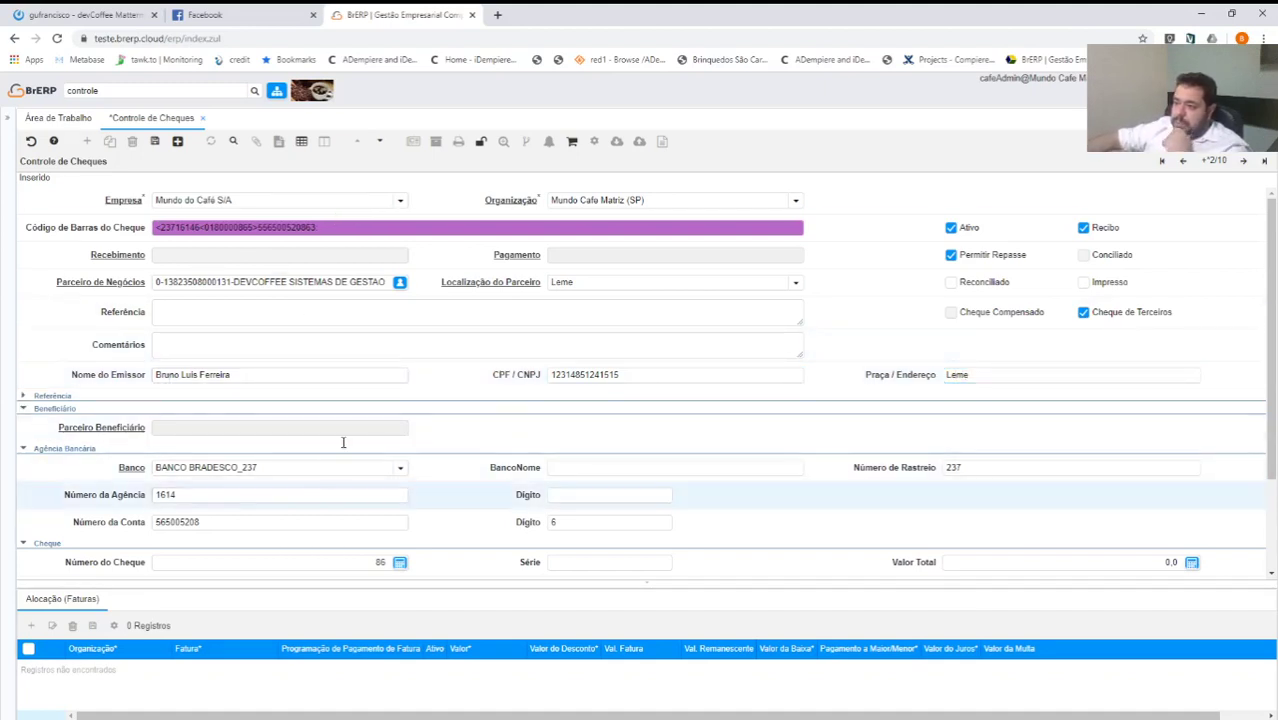
# Set Centro de Custo 1.1.1-Diretoria and Centro de Custo 2 A-Modelo A - Normal, collapsing Beneficiário.
pyautogui.click(385, 397)
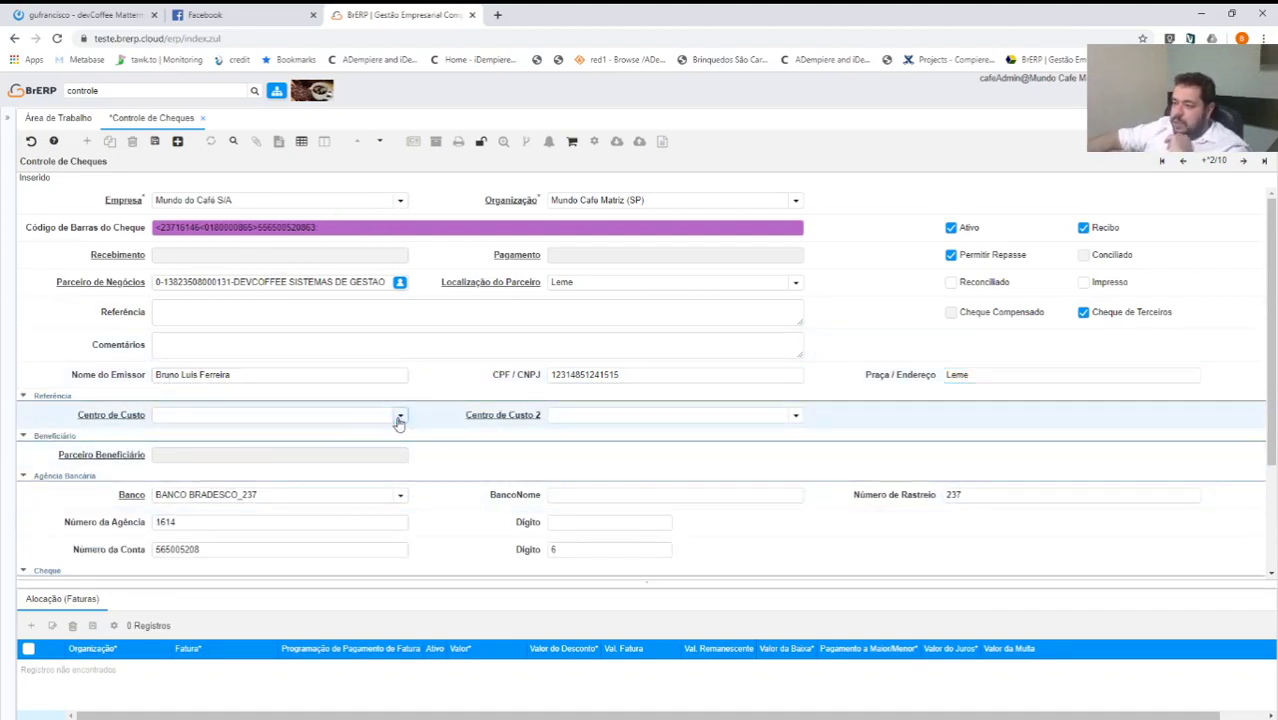
pyautogui.click(400, 415)
pyautogui.click(198, 449)
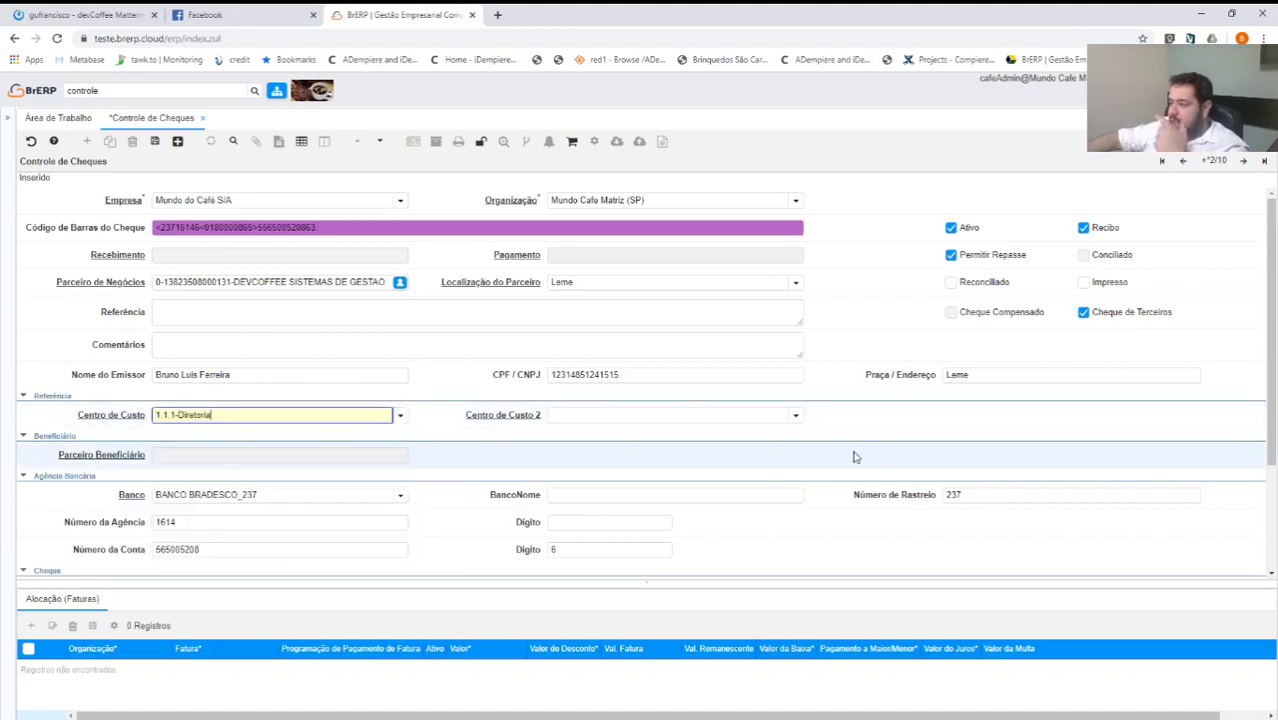
pyautogui.click(796, 415)
pyautogui.click(565, 447)
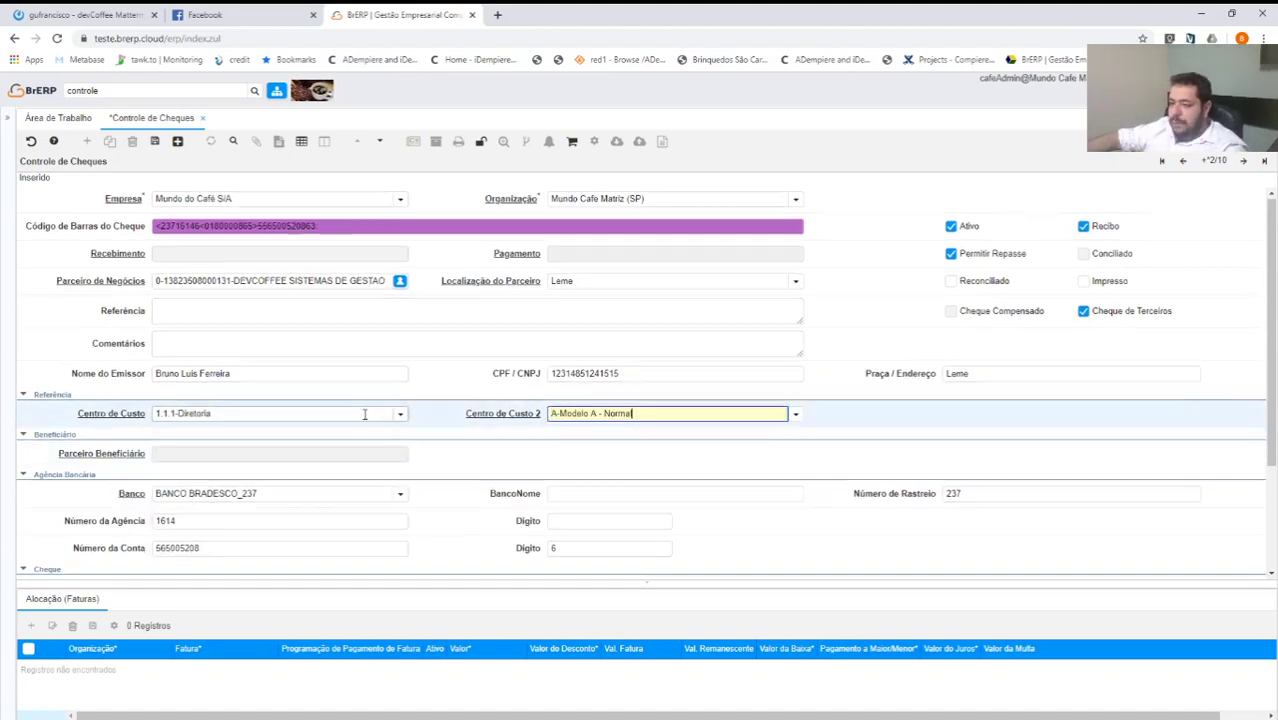
pyautogui.scroll(-2, 250, 380)
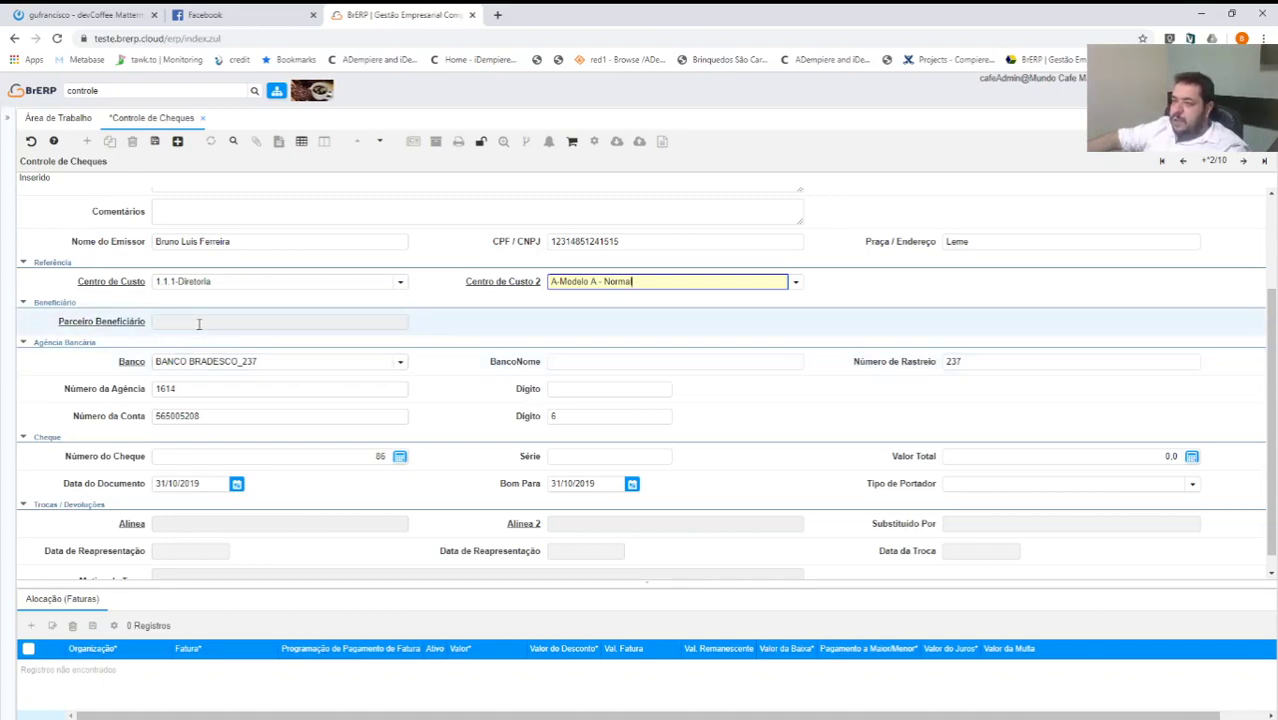
pyautogui.scroll(1, 150, 330)
pyautogui.click(22, 369)
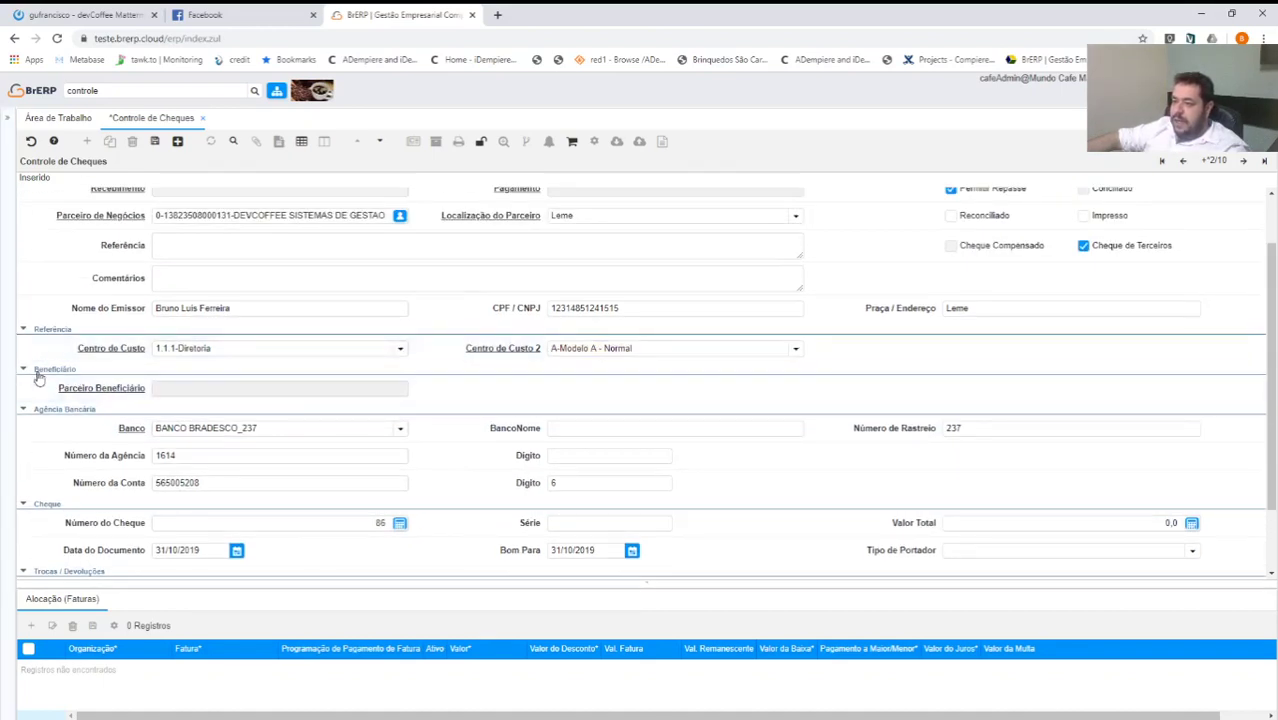
pyautogui.scroll(1, 285, 368)
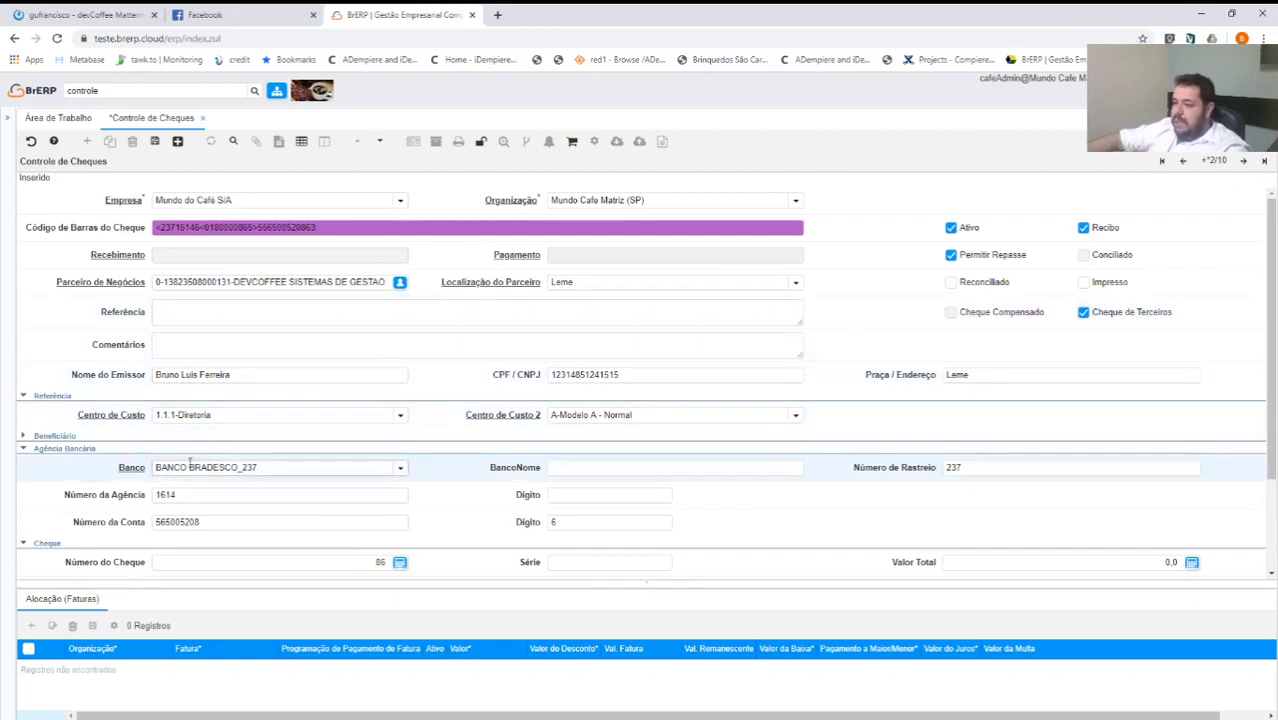
# Set Valor Total to 5.000,0, leaving the bank name field unchanged.
pyautogui.scroll(-1, 190, 462)
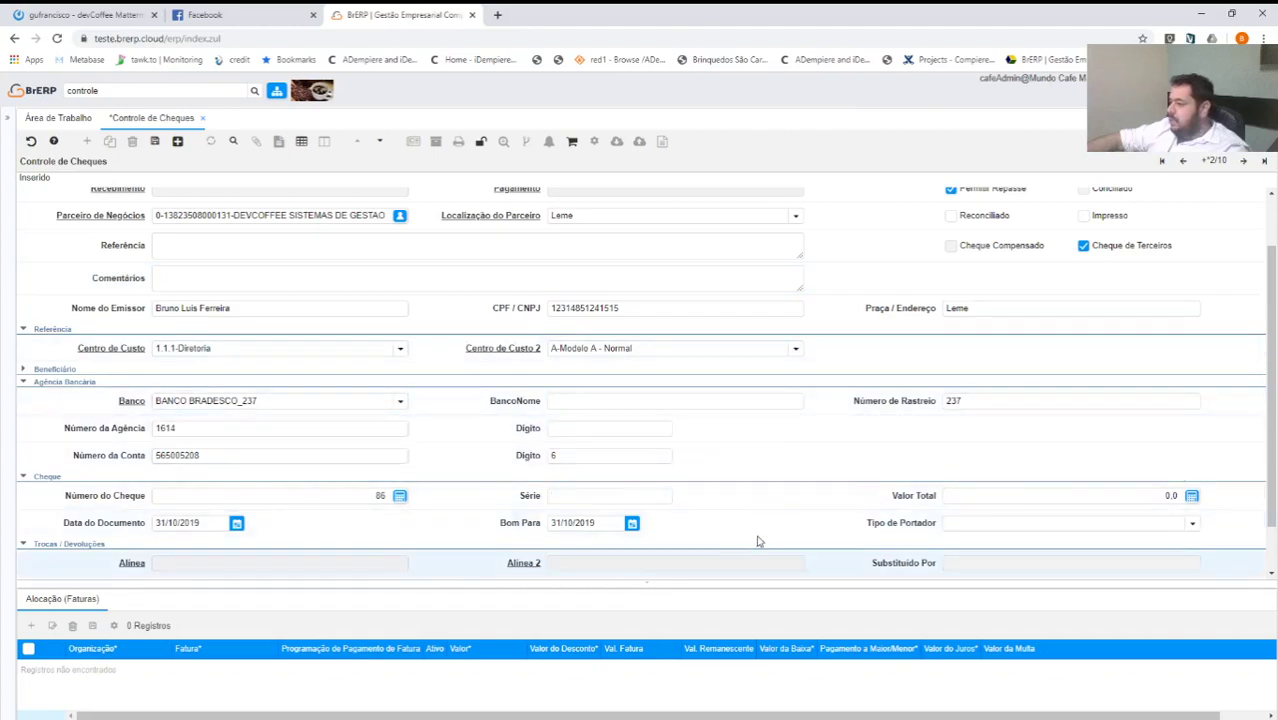
pyautogui.click(614, 401)
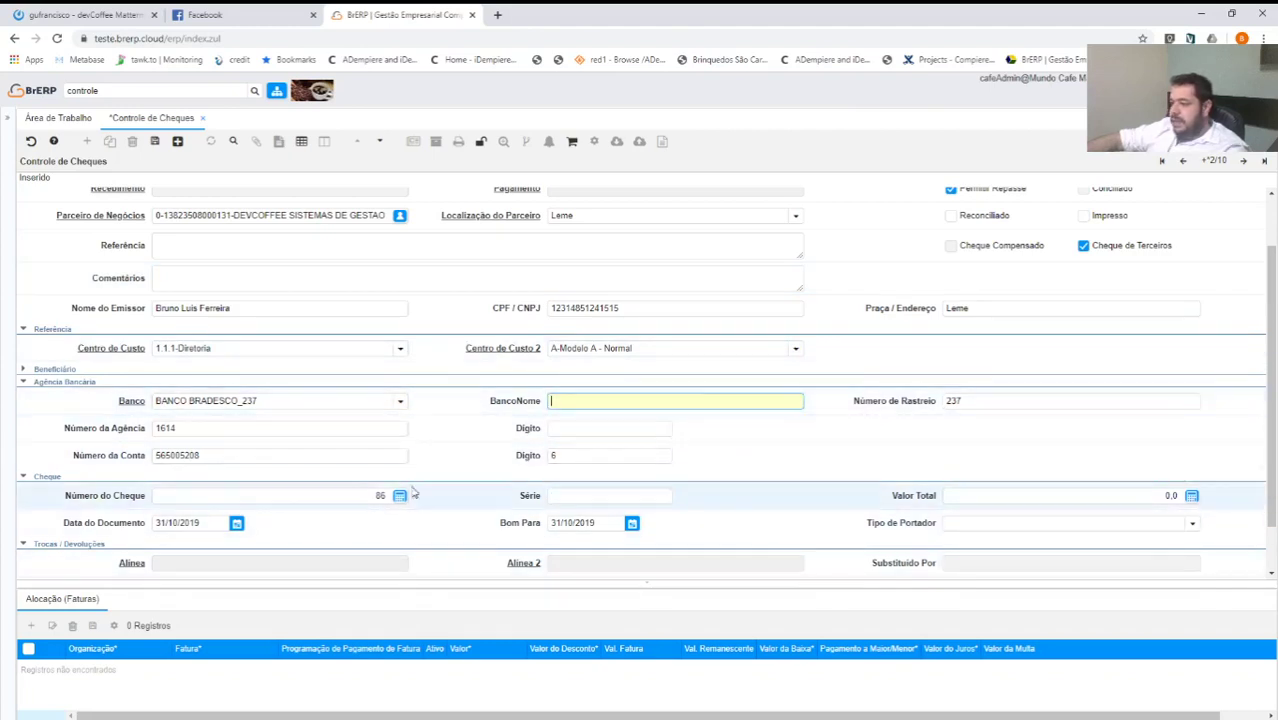
pyautogui.click(400, 400)
pyautogui.click(430, 411)
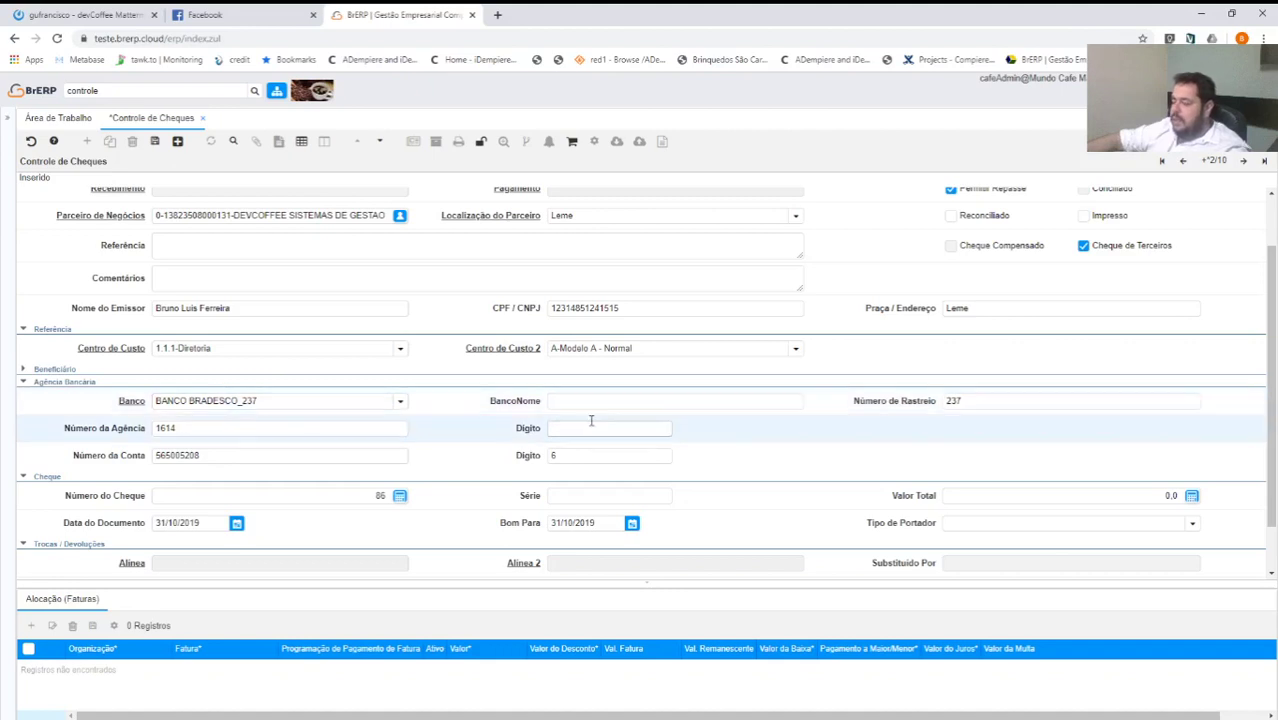
pyautogui.scroll(-2, 257, 474)
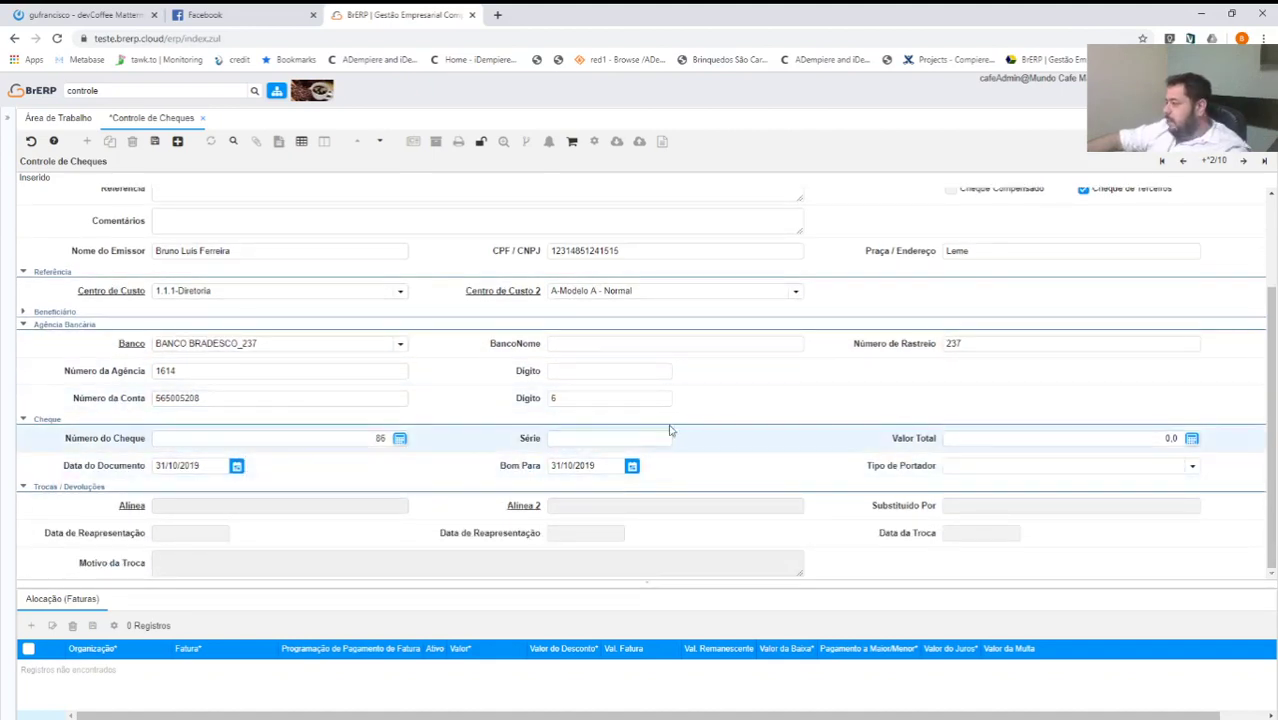
pyautogui.click(1059, 440)
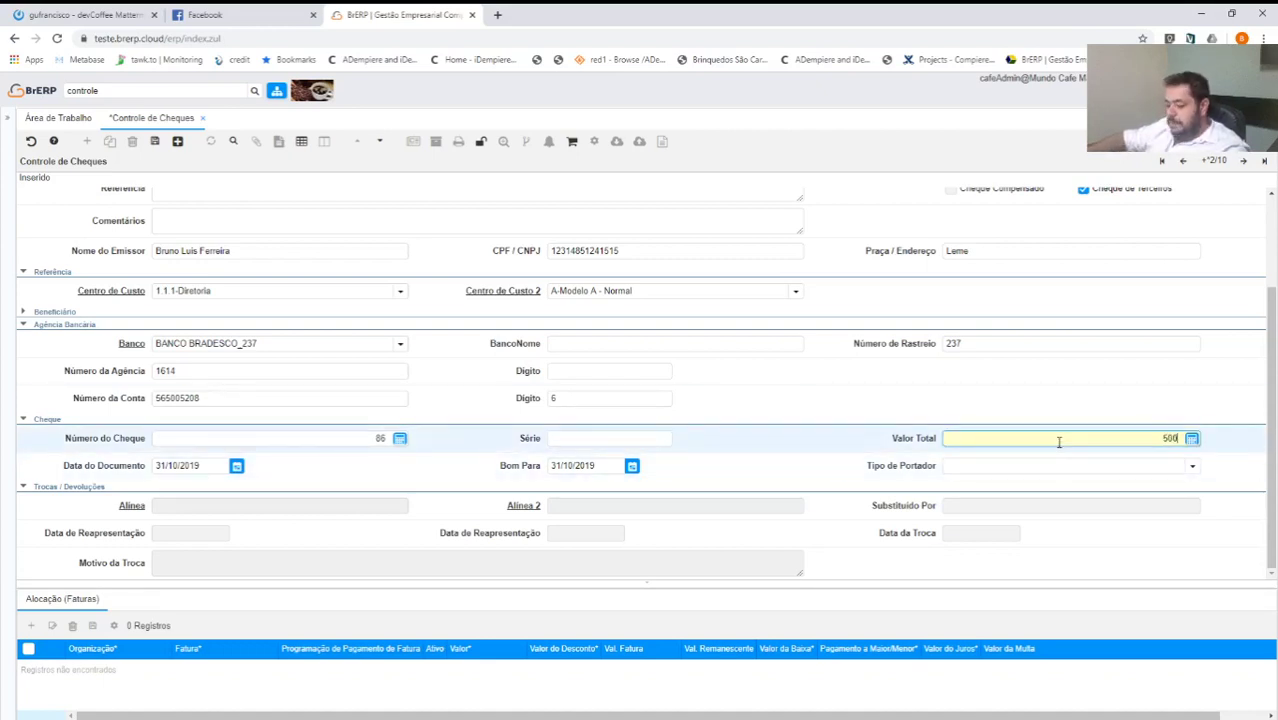
pyautogui.press('Tab')
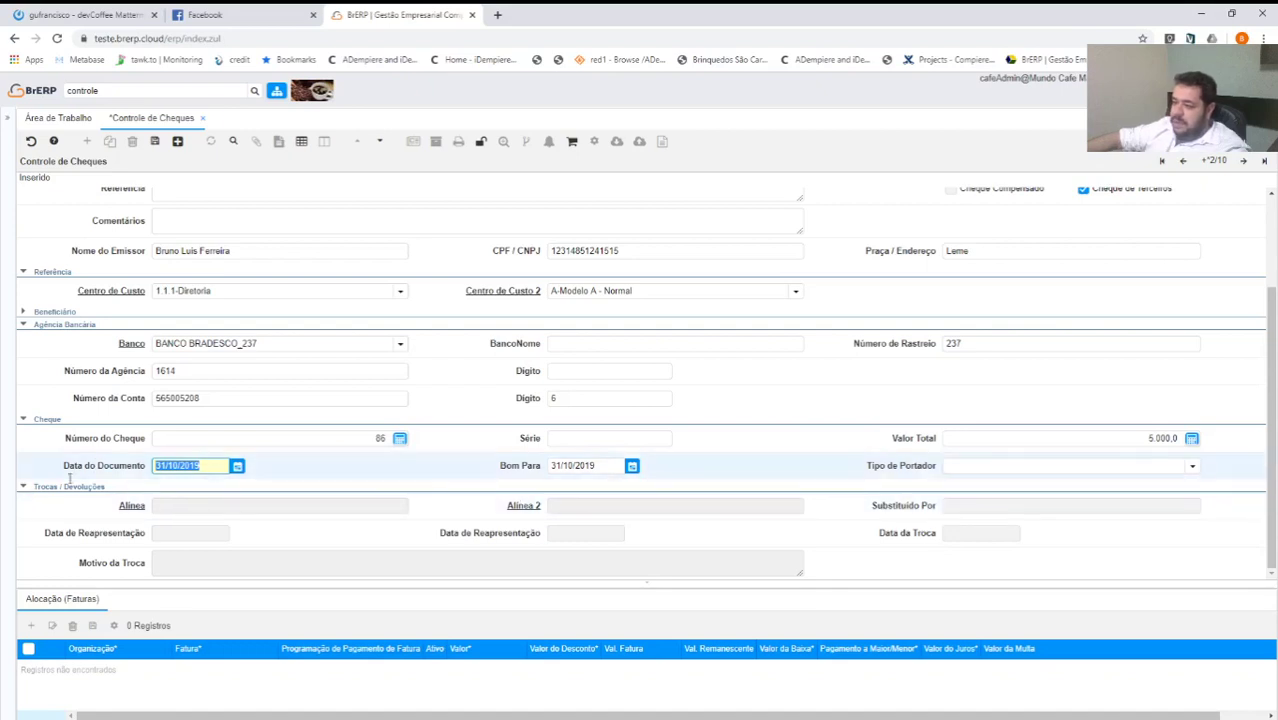
# Set Bom Para to 31/12/2019 and holder type Caixa Cheque-Caixa de Cheque, then save.
pyautogui.click(577, 466)
pyautogui.write('31/')
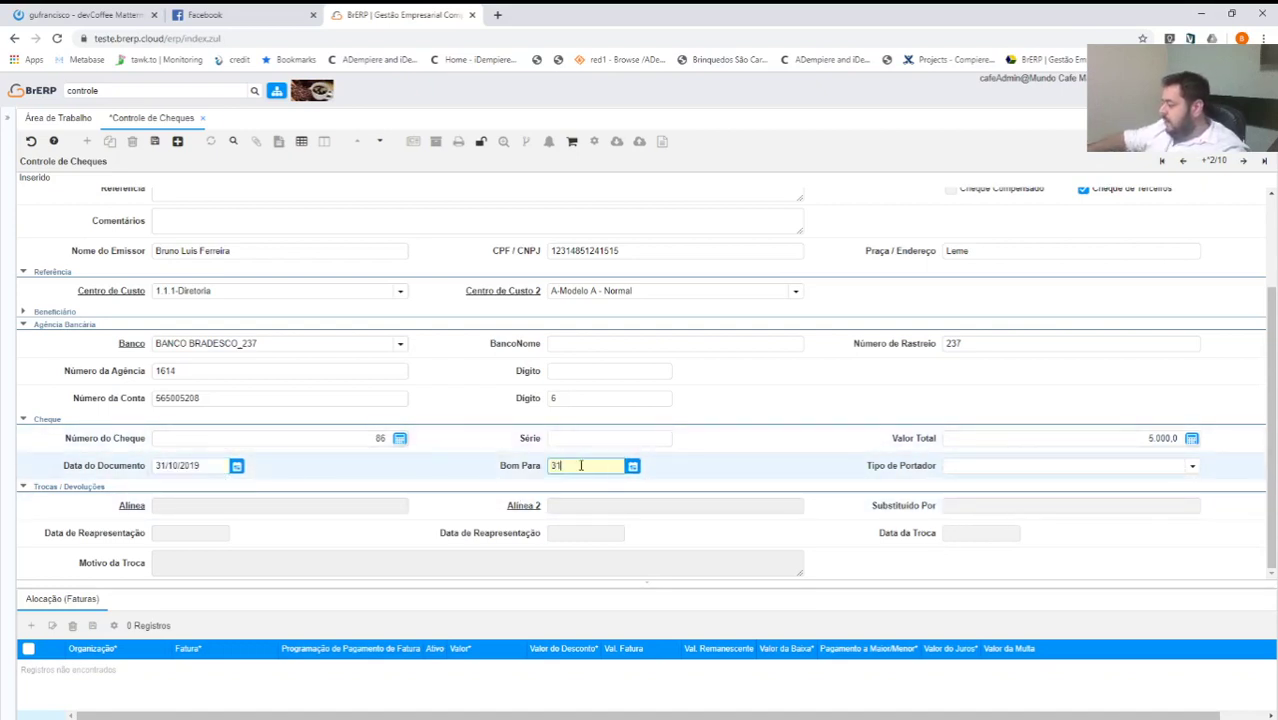
pyautogui.write('12/20')
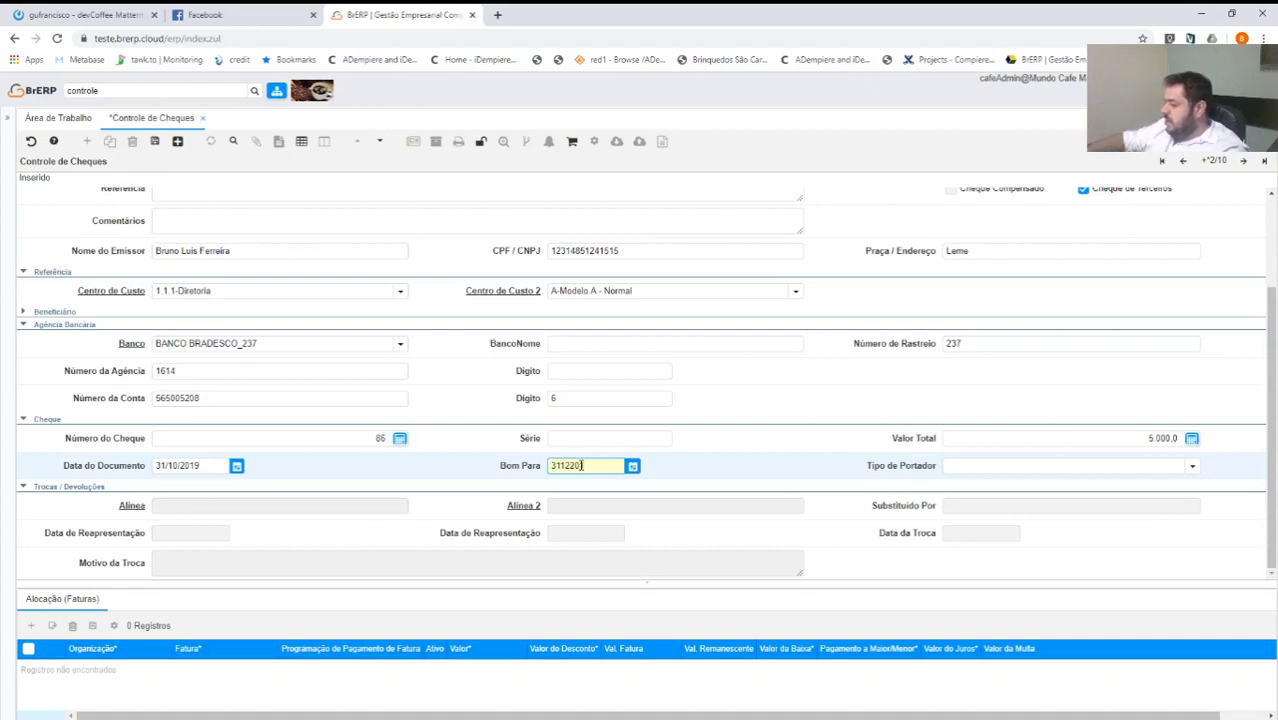
pyautogui.write('19')
pyautogui.press('Tab')
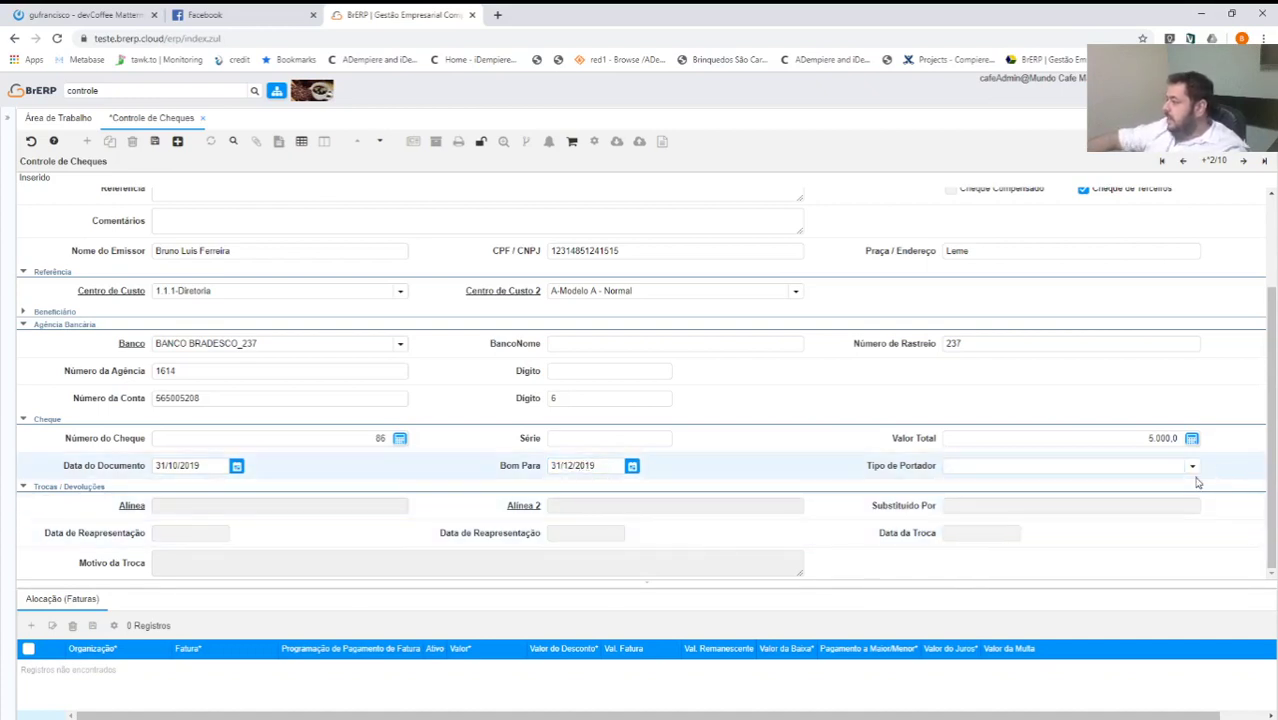
pyautogui.click(1192, 467)
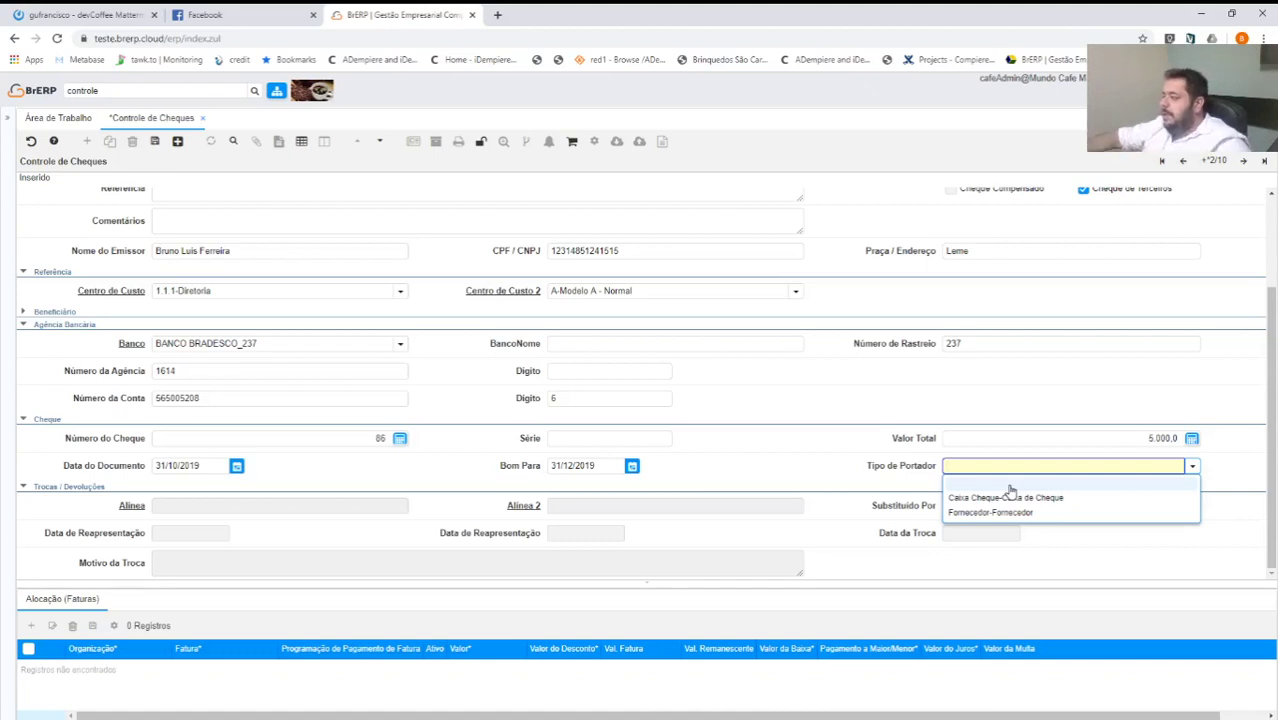
pyautogui.click(990, 498)
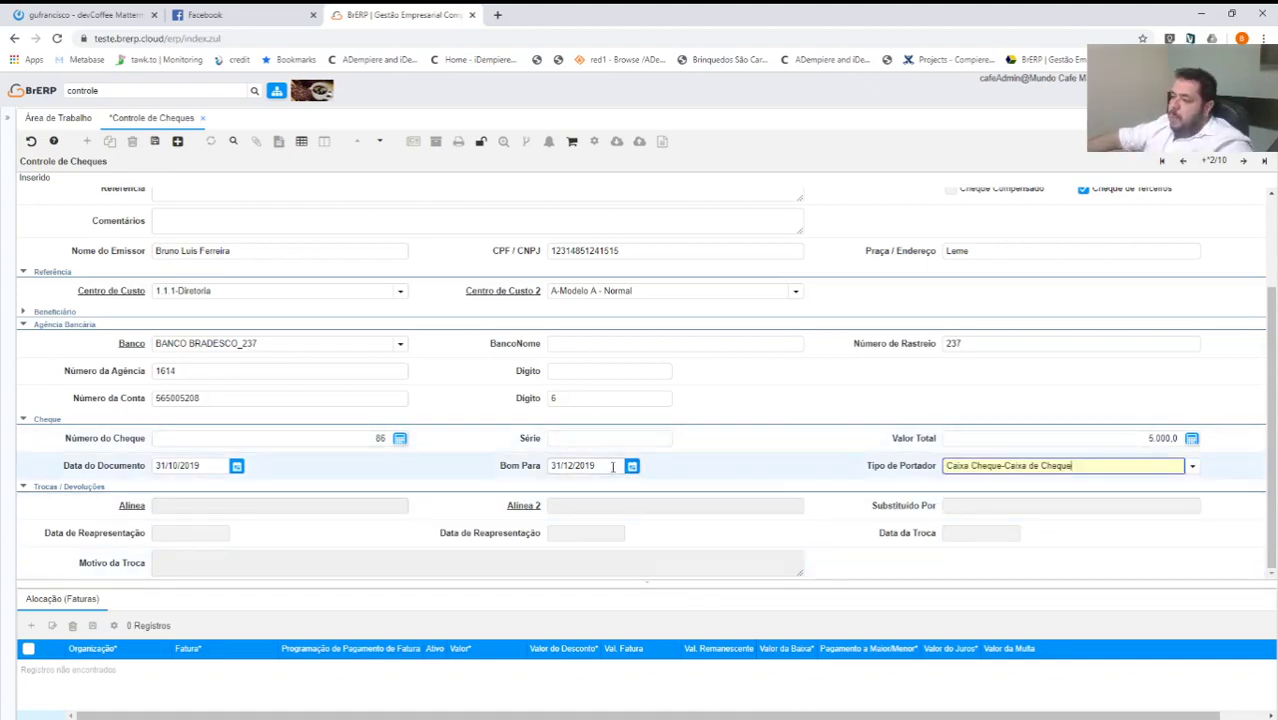
pyautogui.click(155, 142)
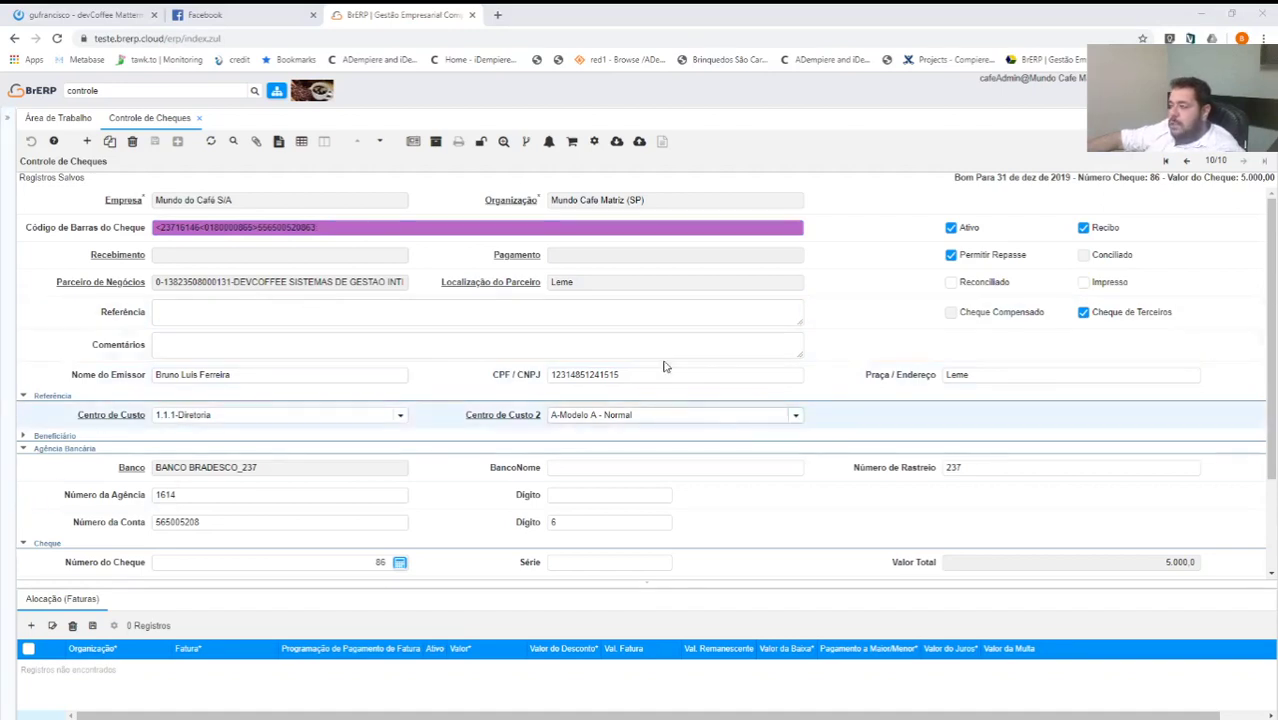
# Create completed Recebimento Cheque payment 1000126 on Bradesco, holder Fornecedor-Fornecedor, and view its postings.
pyautogui.click(594, 141)
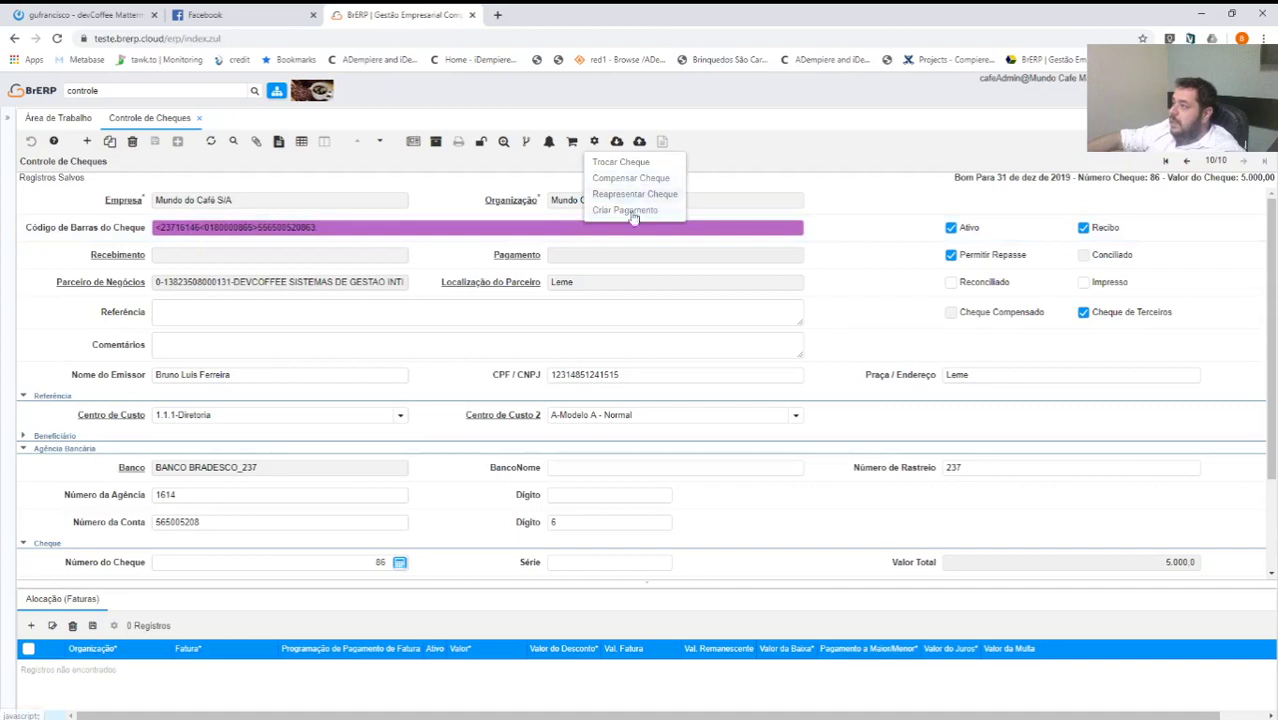
pyautogui.click(632, 210)
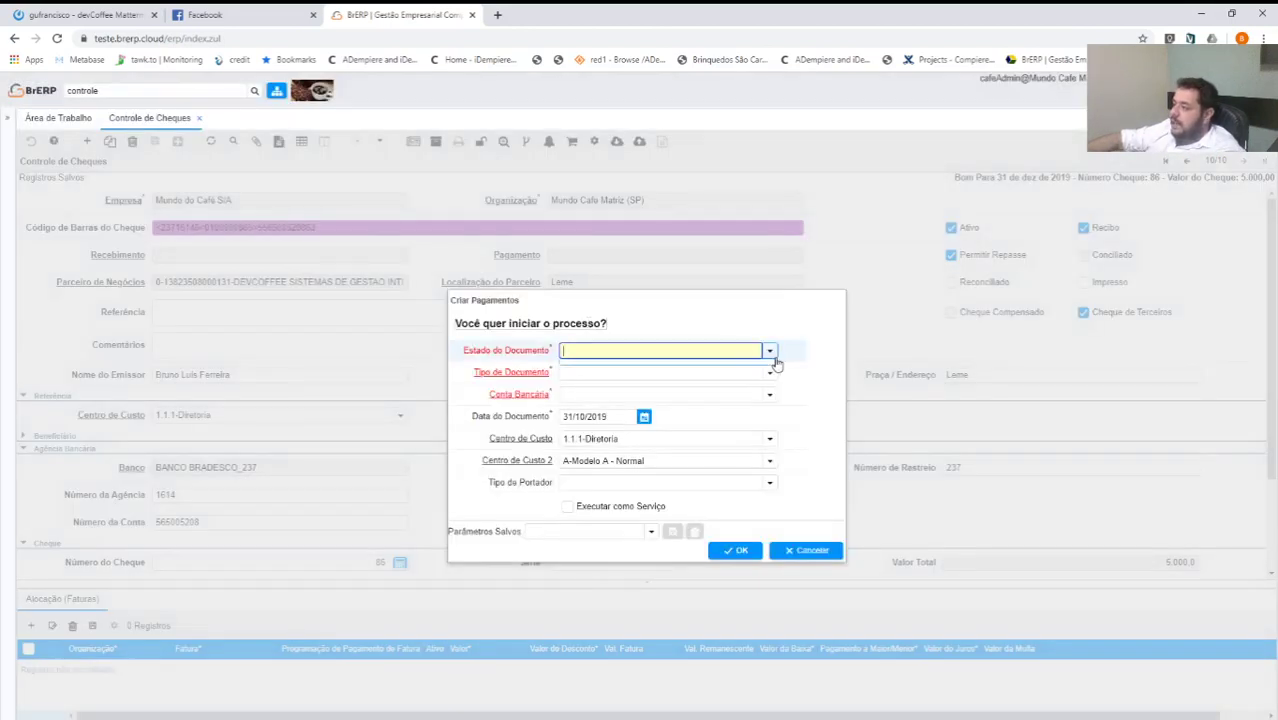
pyautogui.click(770, 351)
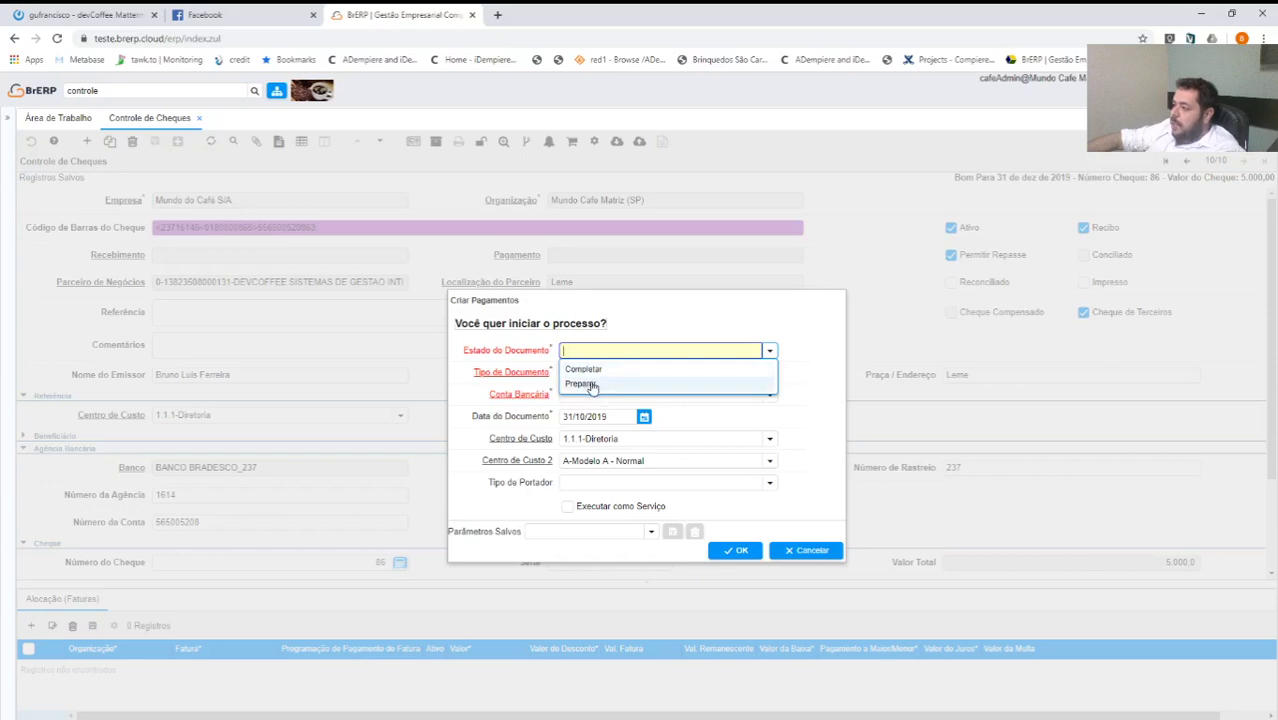
pyautogui.click(585, 369)
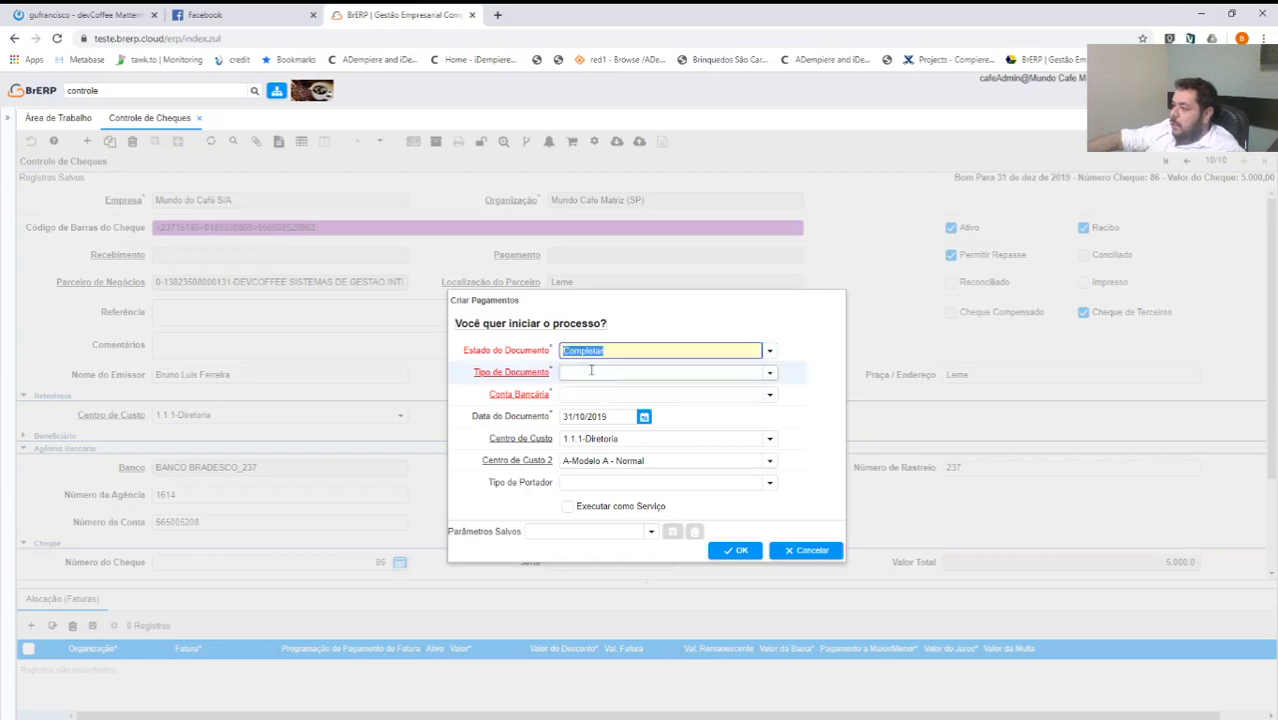
pyautogui.click(716, 371)
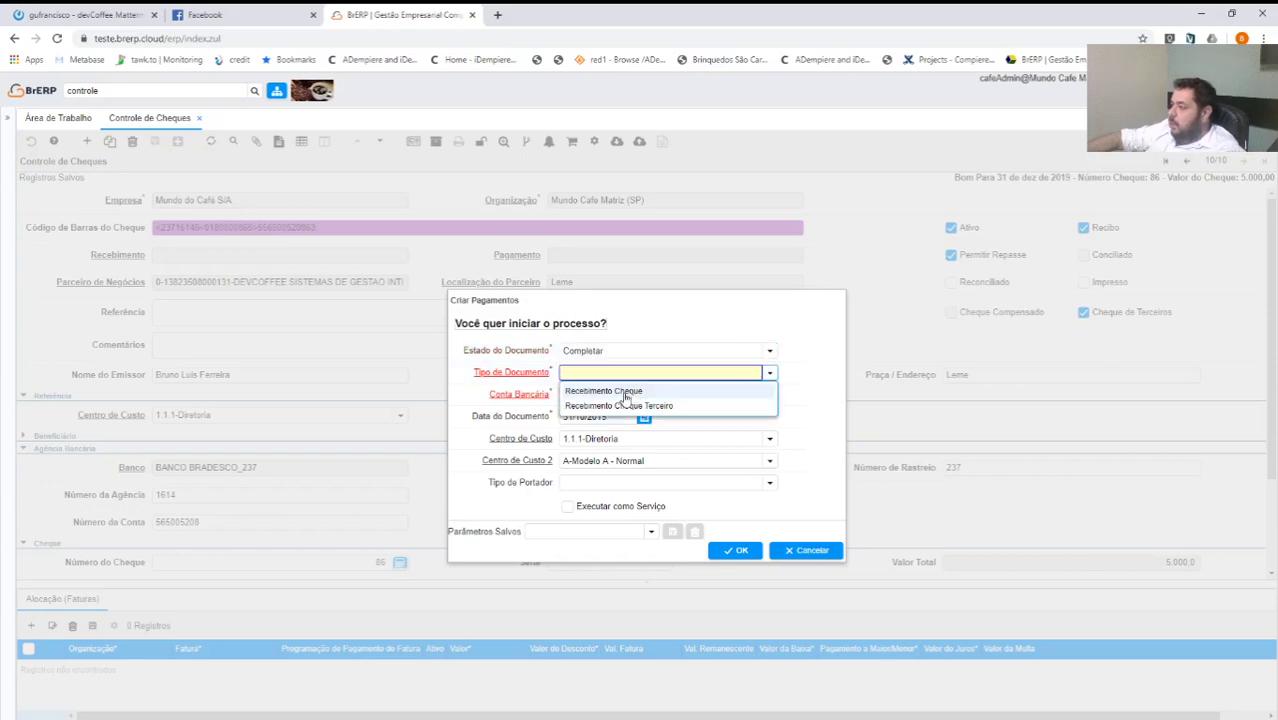
pyautogui.click(624, 392)
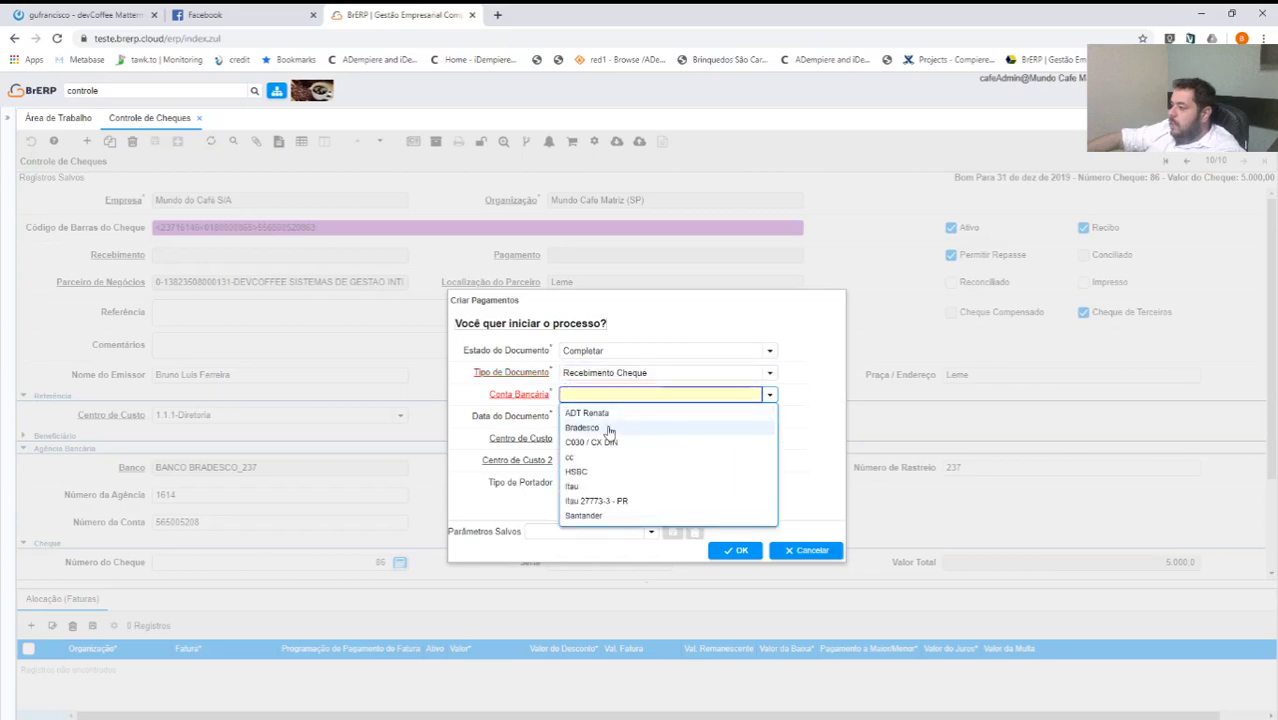
pyautogui.click(609, 429)
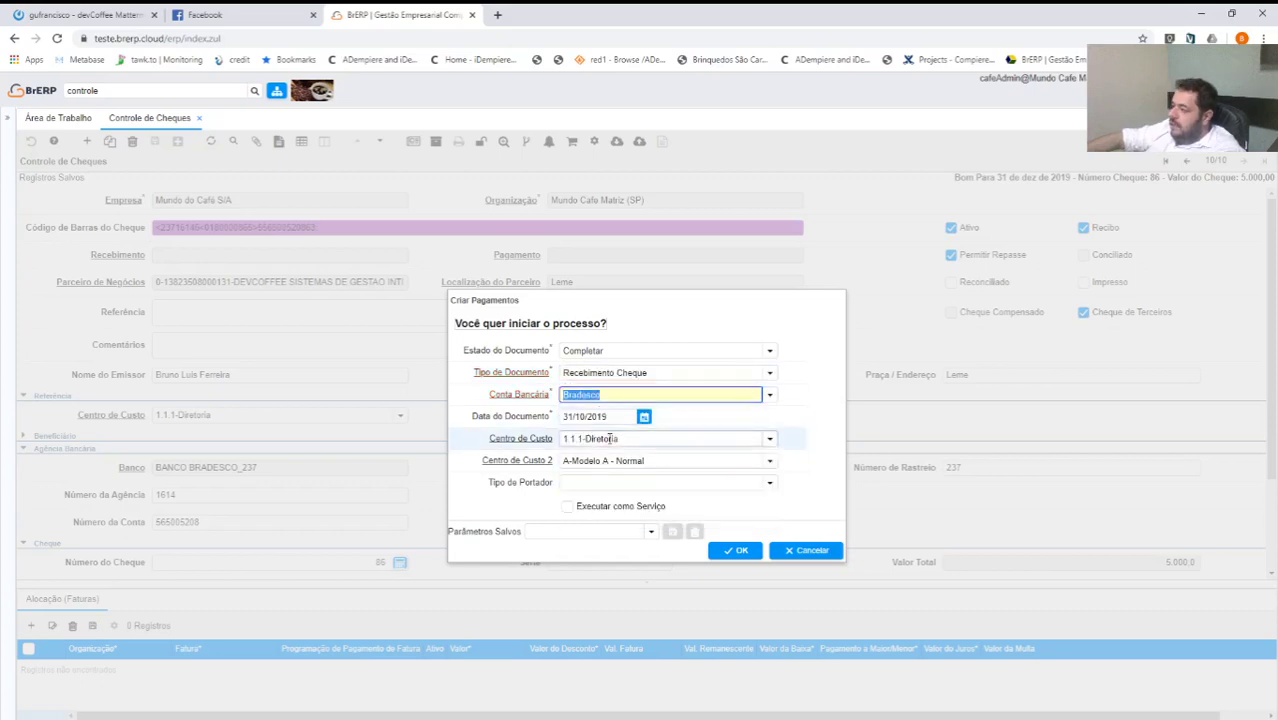
pyautogui.click(767, 484)
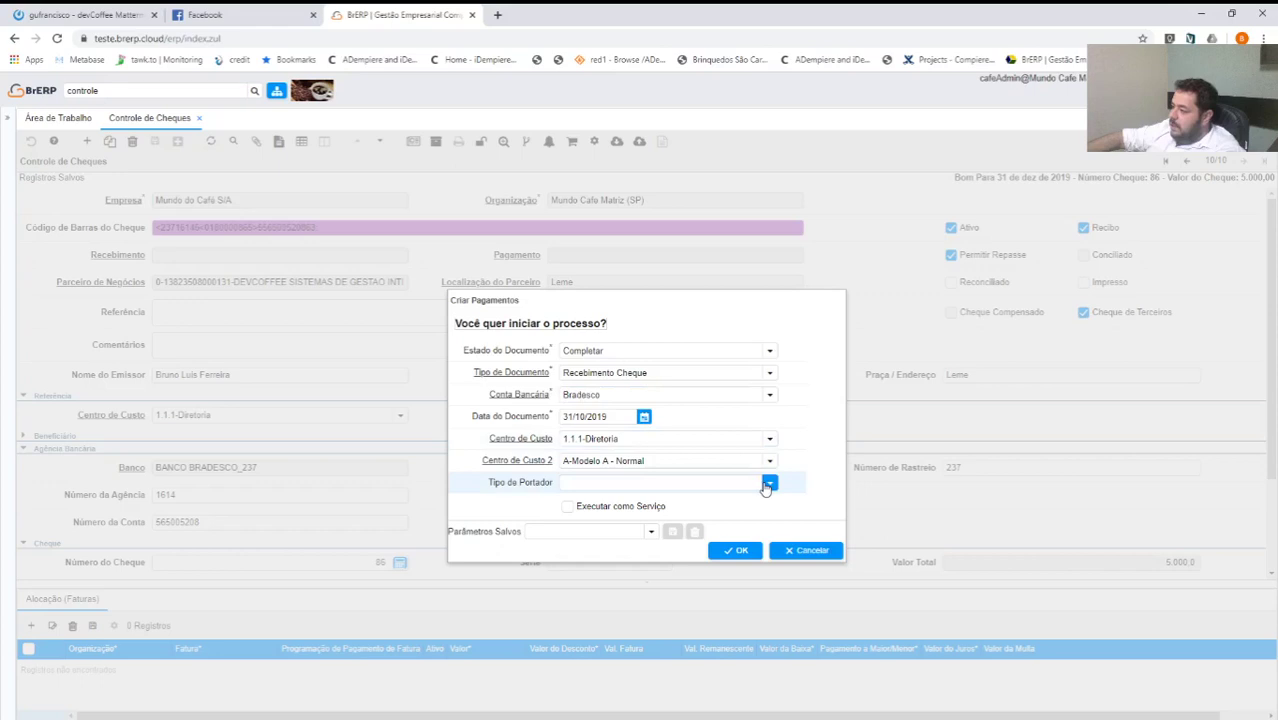
pyautogui.click(767, 484)
pyautogui.click(602, 526)
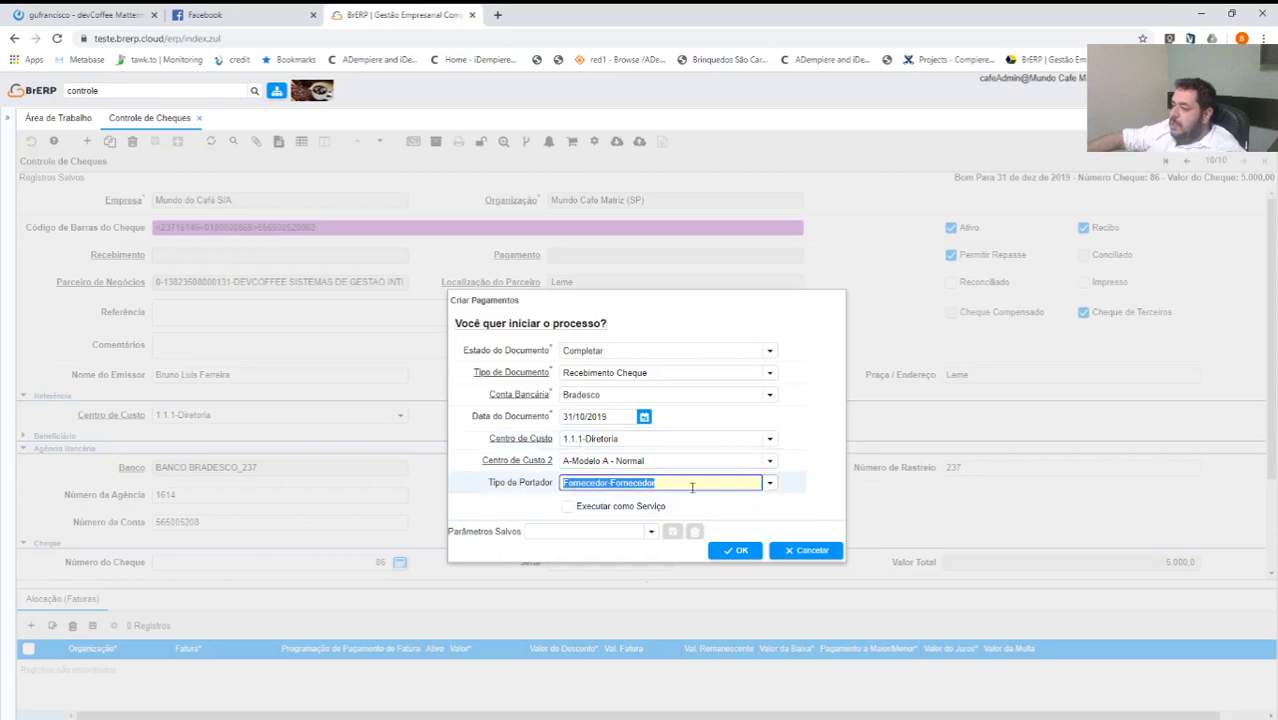
pyautogui.click(734, 554)
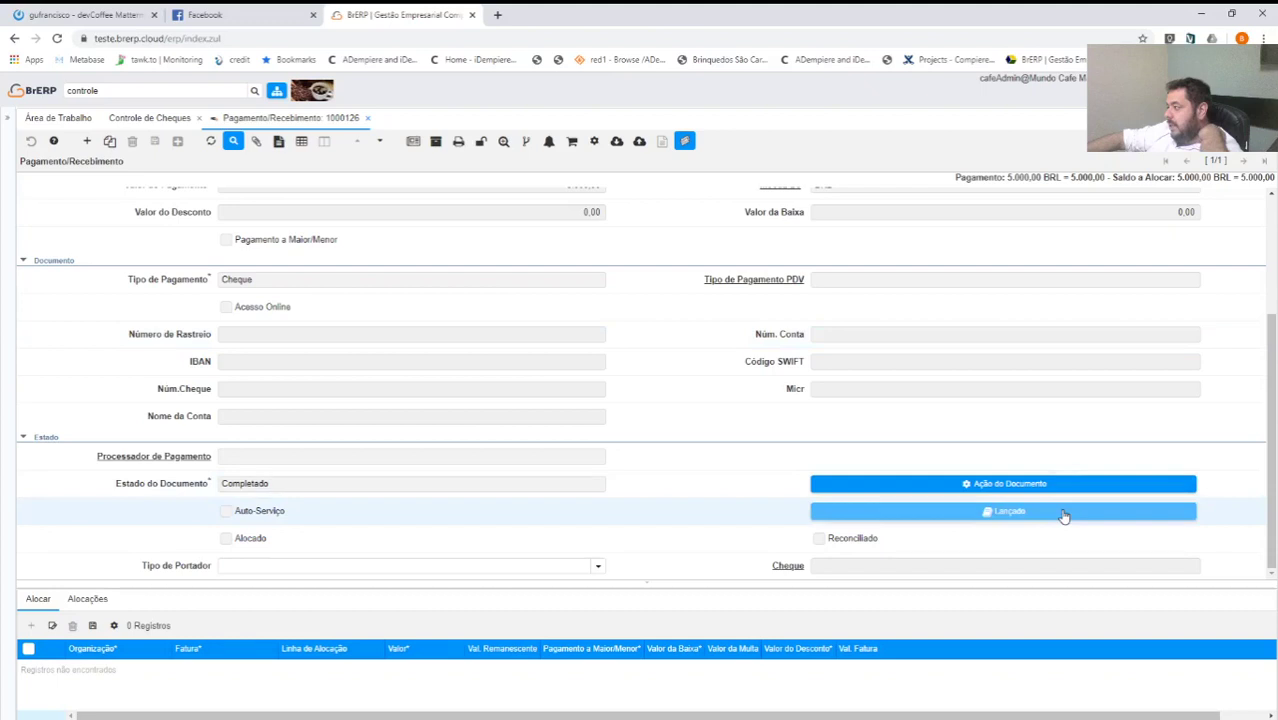
pyautogui.click(1064, 514)
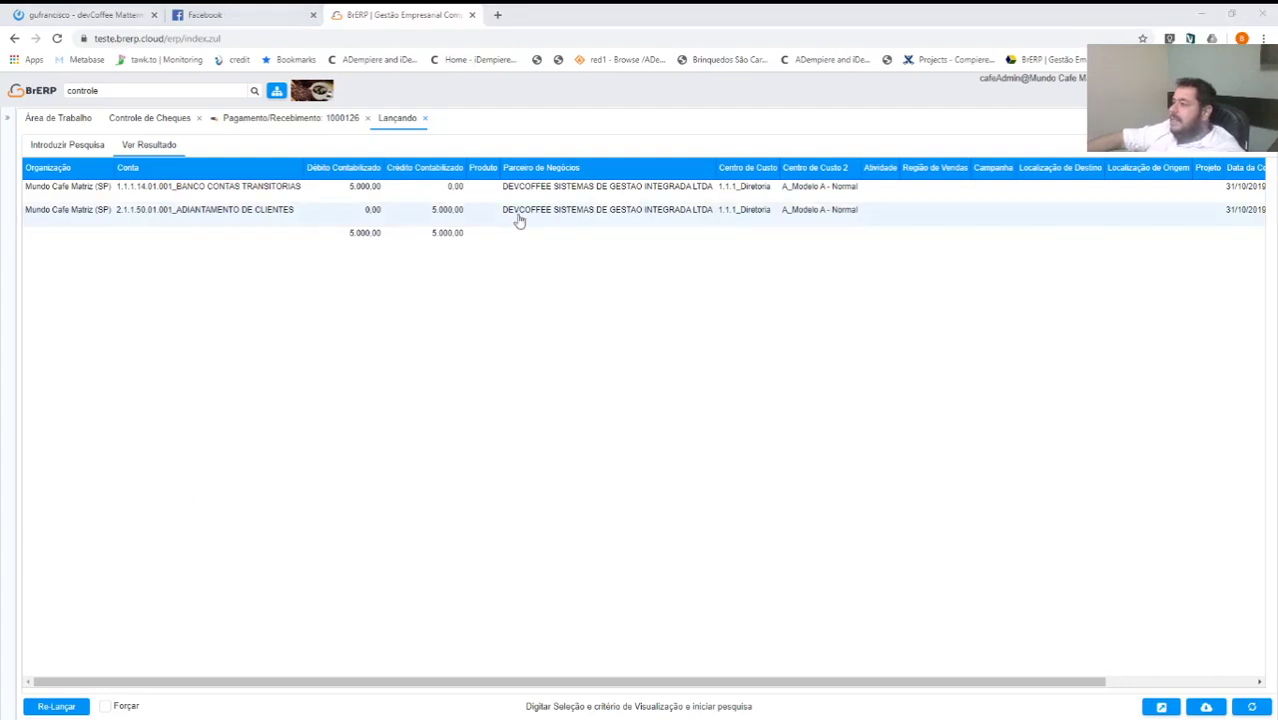
# Close the Lançando and Pagamento/Recebimento tabs and search the menu for 'aloca'.
pyautogui.click(425, 119)
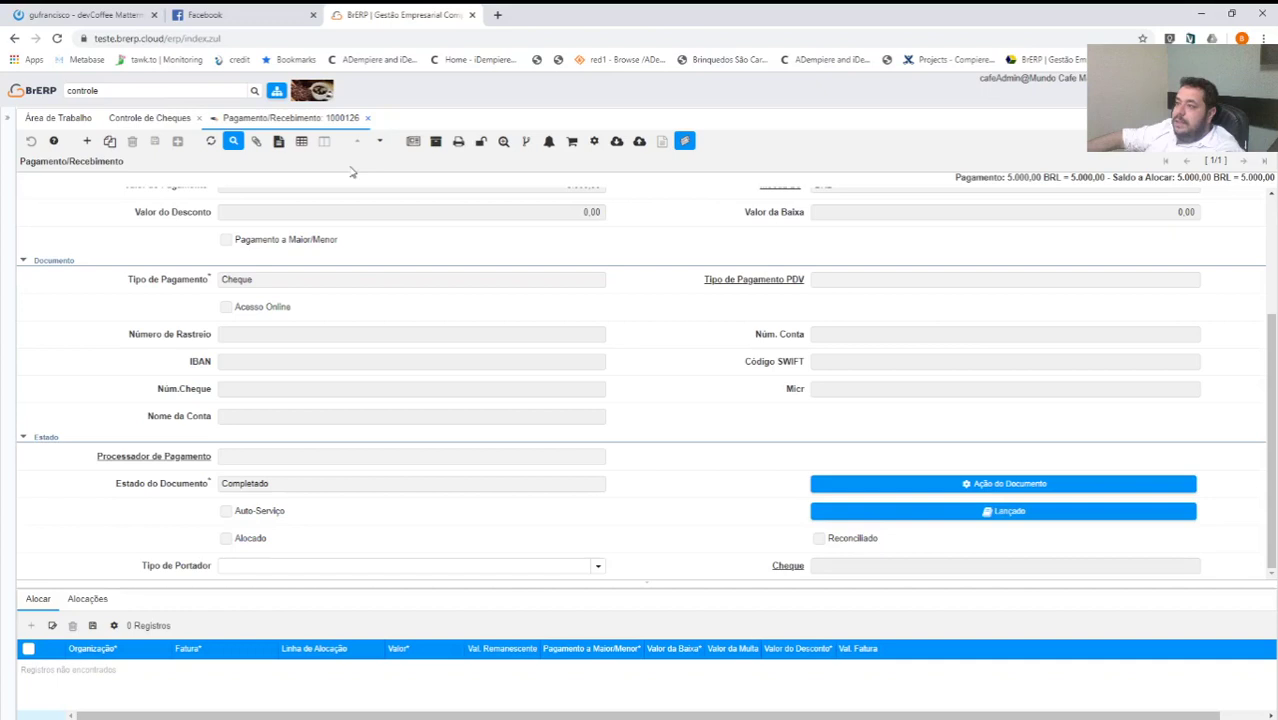
pyautogui.click(367, 118)
pyautogui.write('aloca')
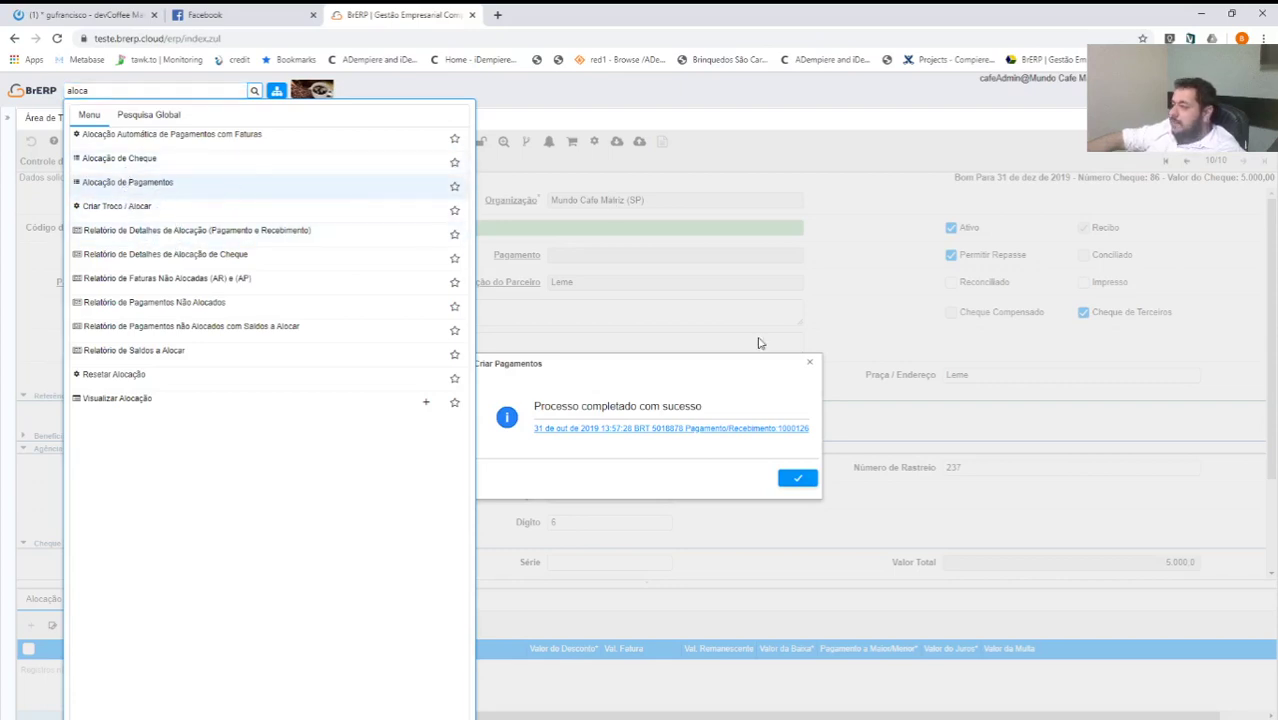
# Select DEVCOFFEE SISTEMAS DE GESTAO INTEGRADA LTDA, found via 'devc', as the allocation's business partner.
pyautogui.write('devc')
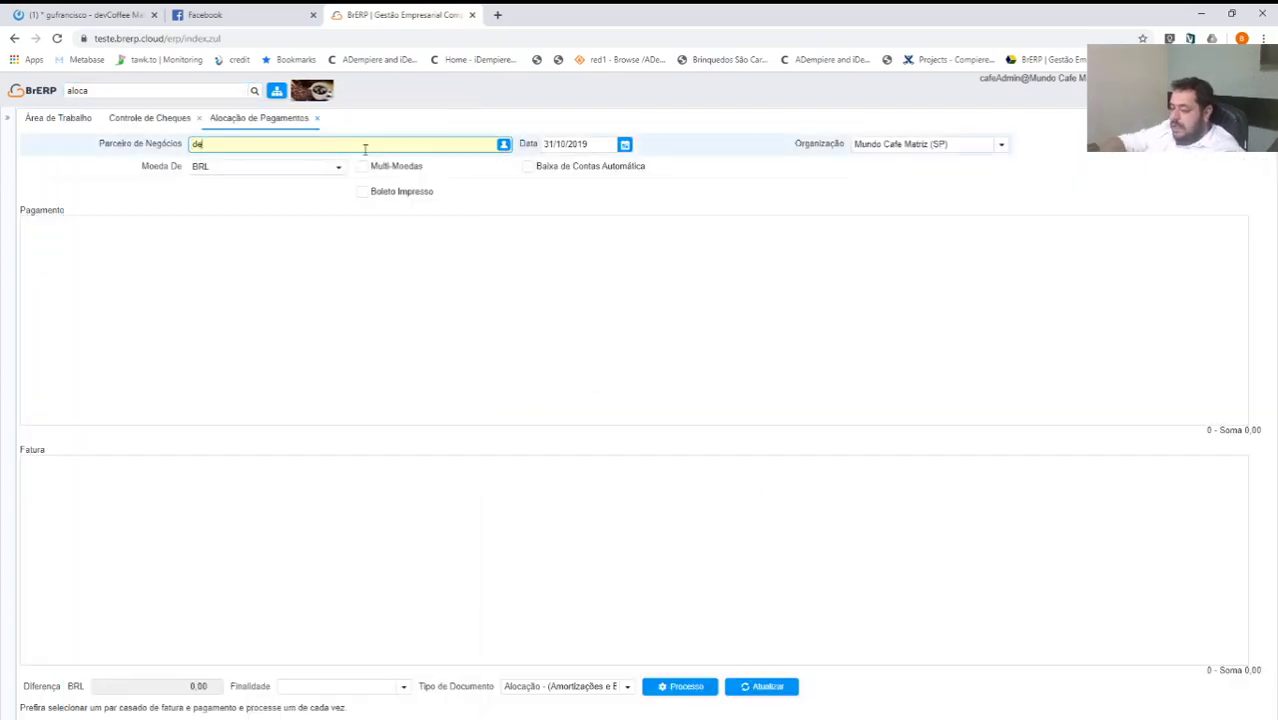
pyautogui.press('Tab')
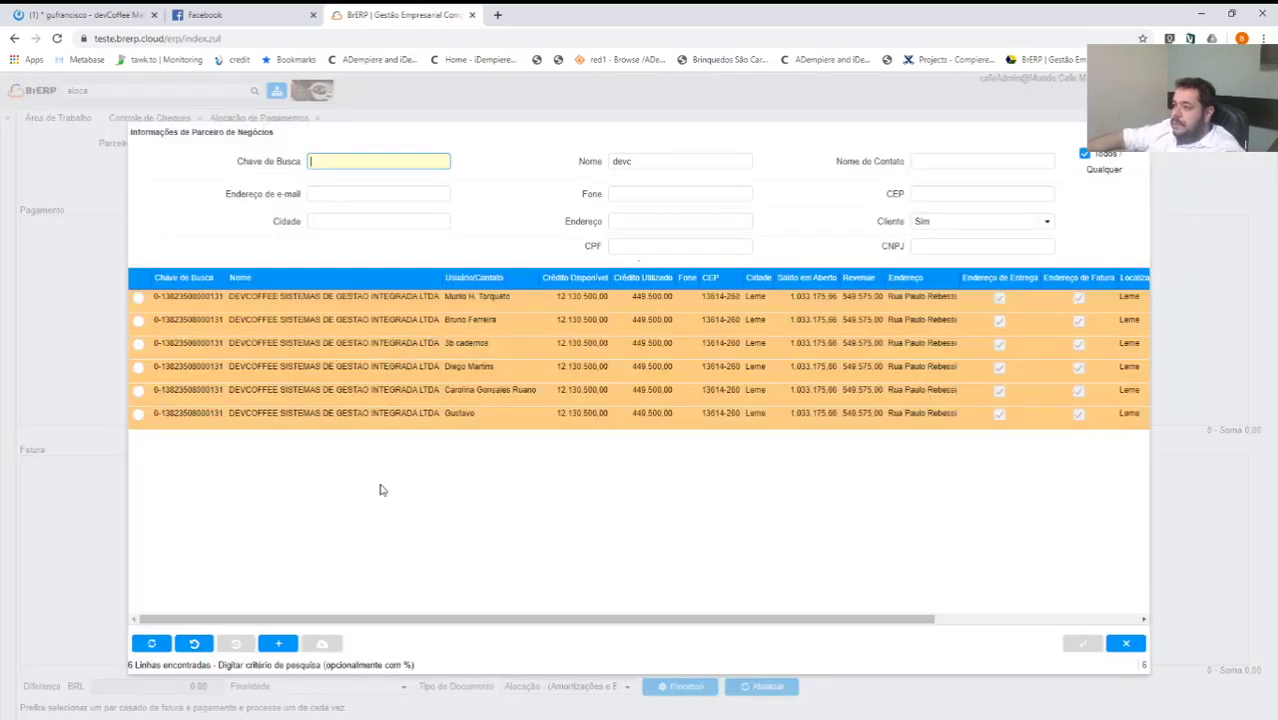
pyautogui.click(328, 320)
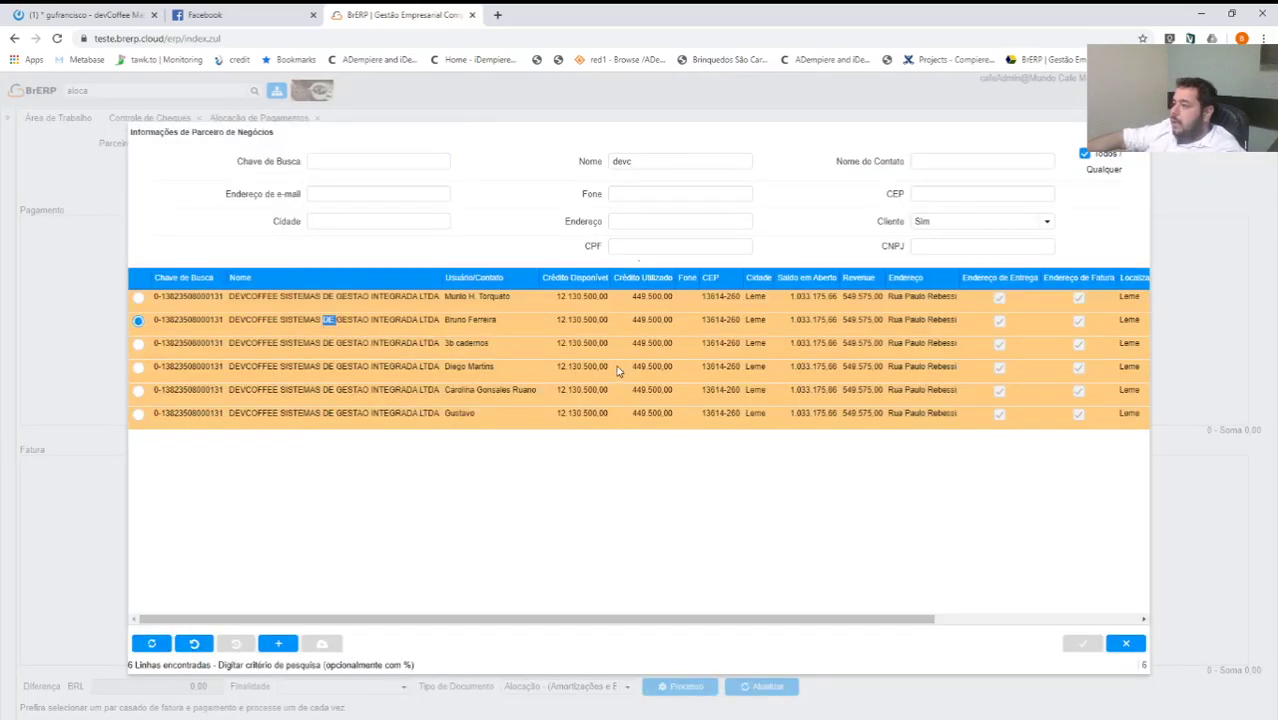
pyautogui.doubleClick(385, 320)
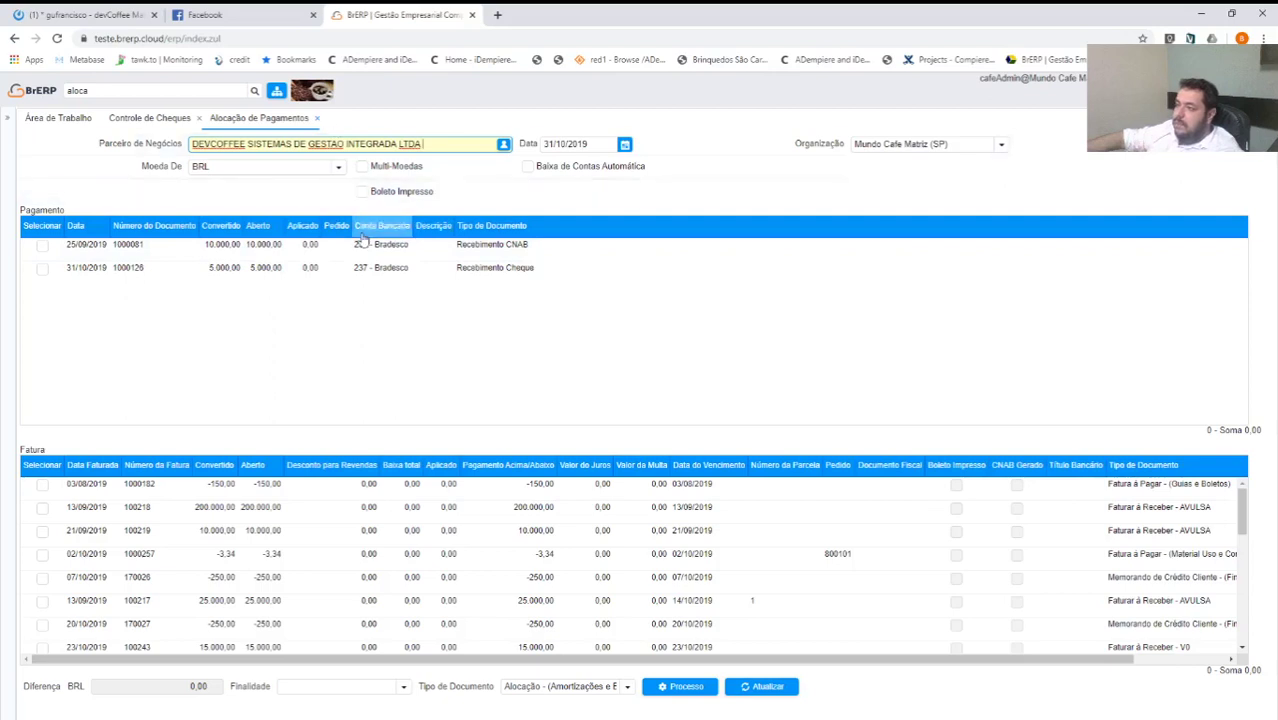
# Close the payment allocation window and start a new cheque filled from the pasted barcode.
pyautogui.click(318, 121)
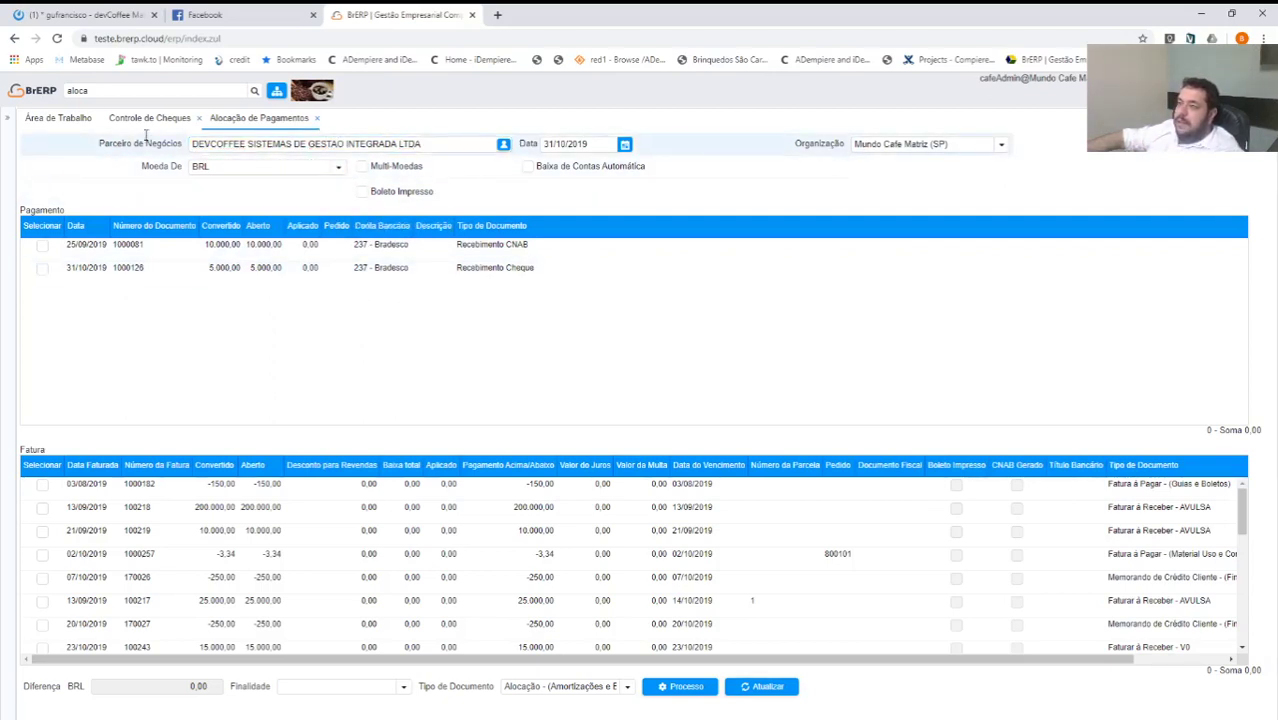
pyautogui.click(317, 118)
pyautogui.click(795, 484)
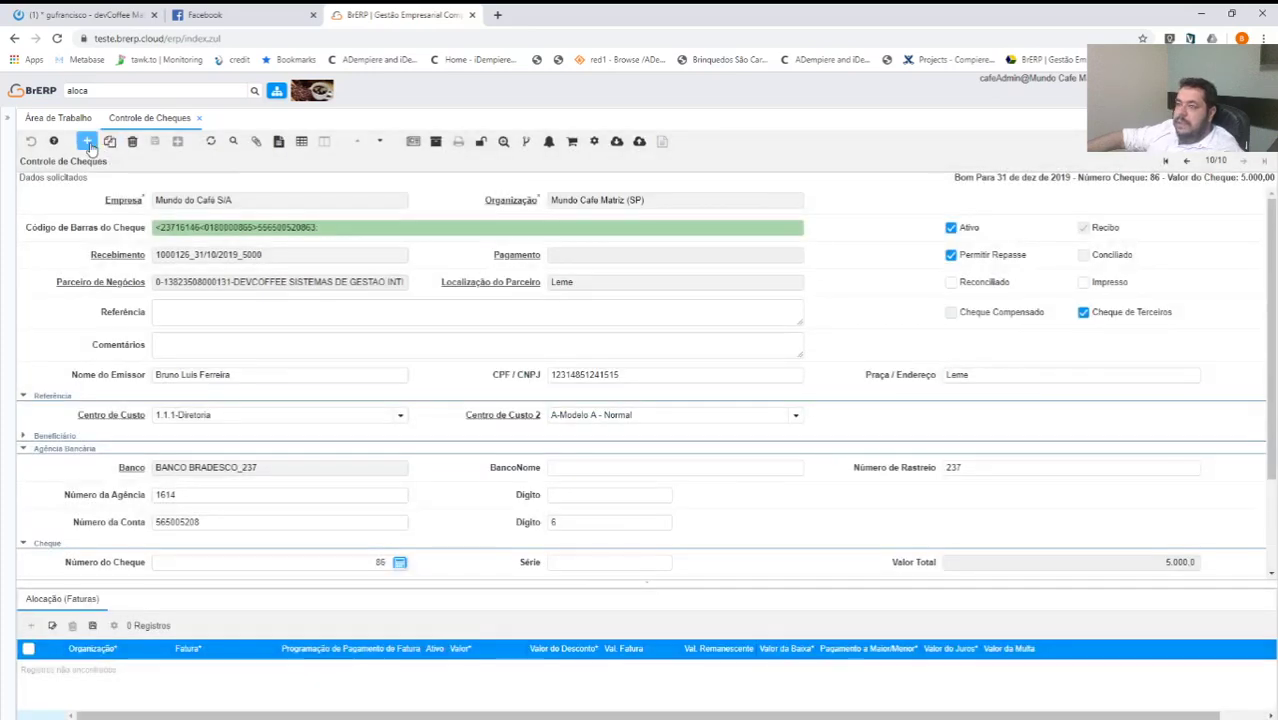
pyautogui.click(88, 142)
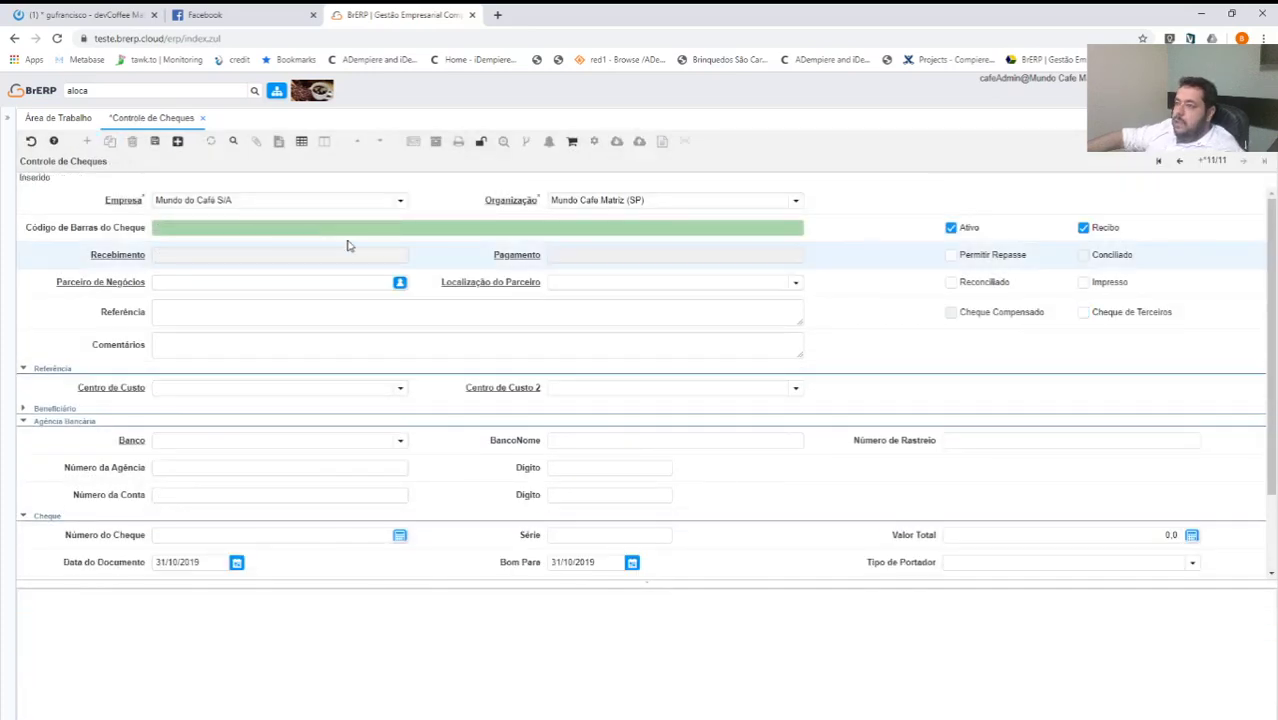
pyautogui.click(342, 233)
pyautogui.hotkey('ctrl', 'v')
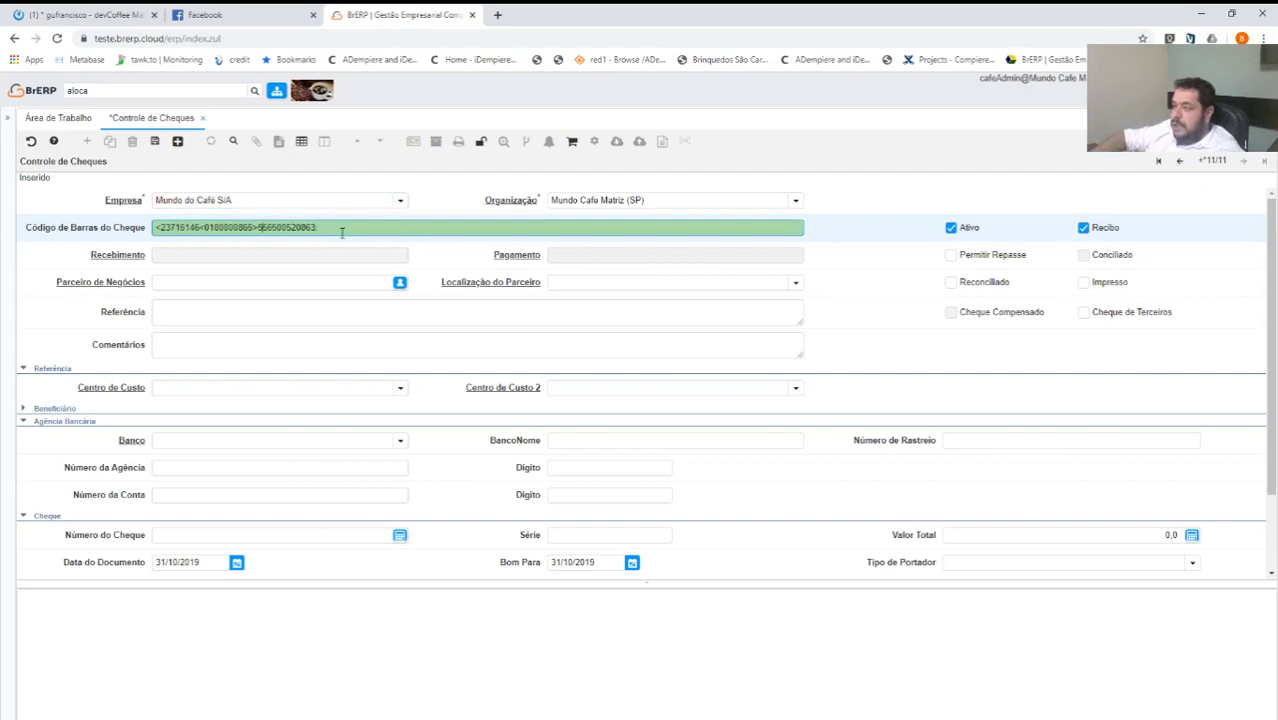
pyautogui.press('Tab')
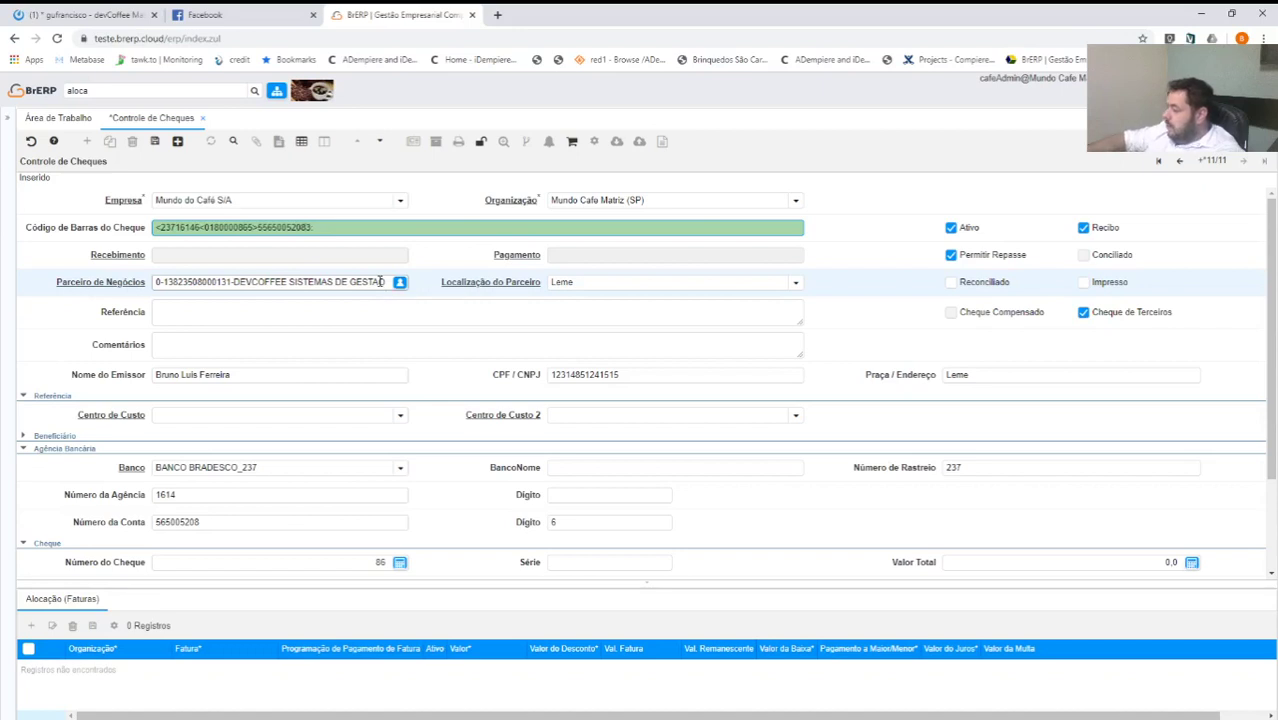
# Set the cheque number to 88 and untick Cheque de Terceiros.
pyautogui.click(352, 558)
pyautogui.write('88')
pyautogui.press('Tab')
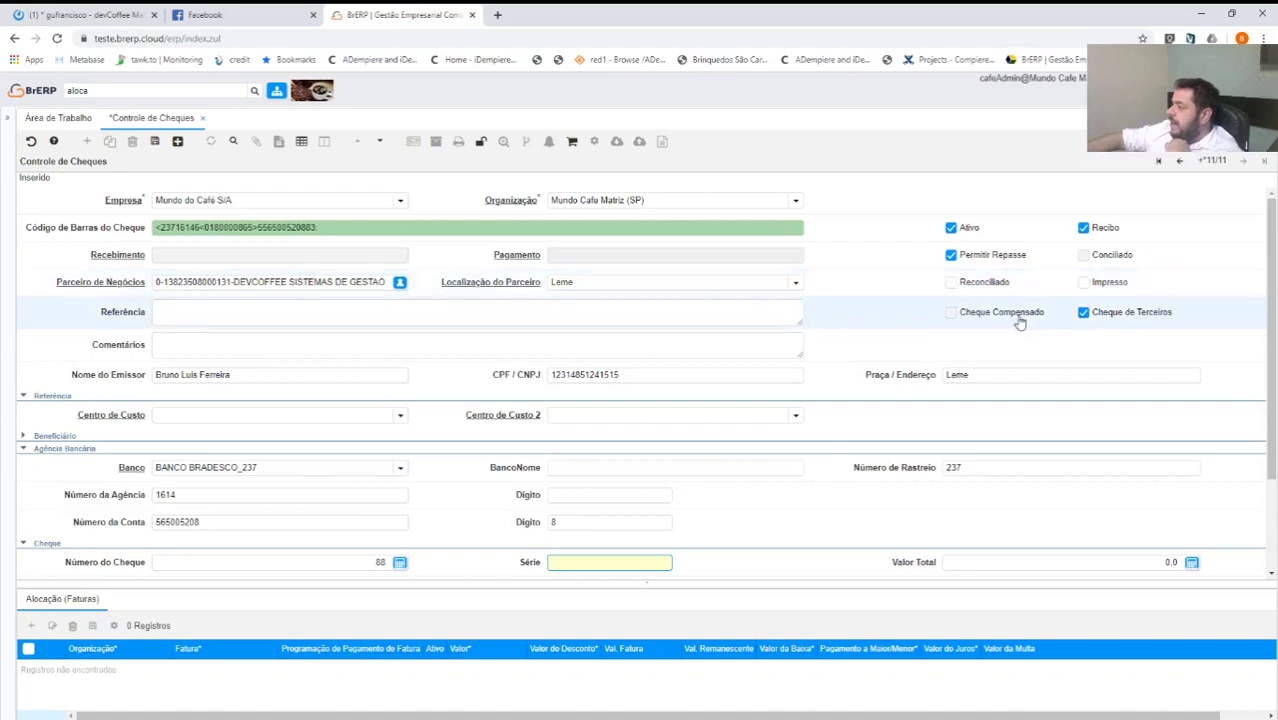
pyautogui.click(1097, 324)
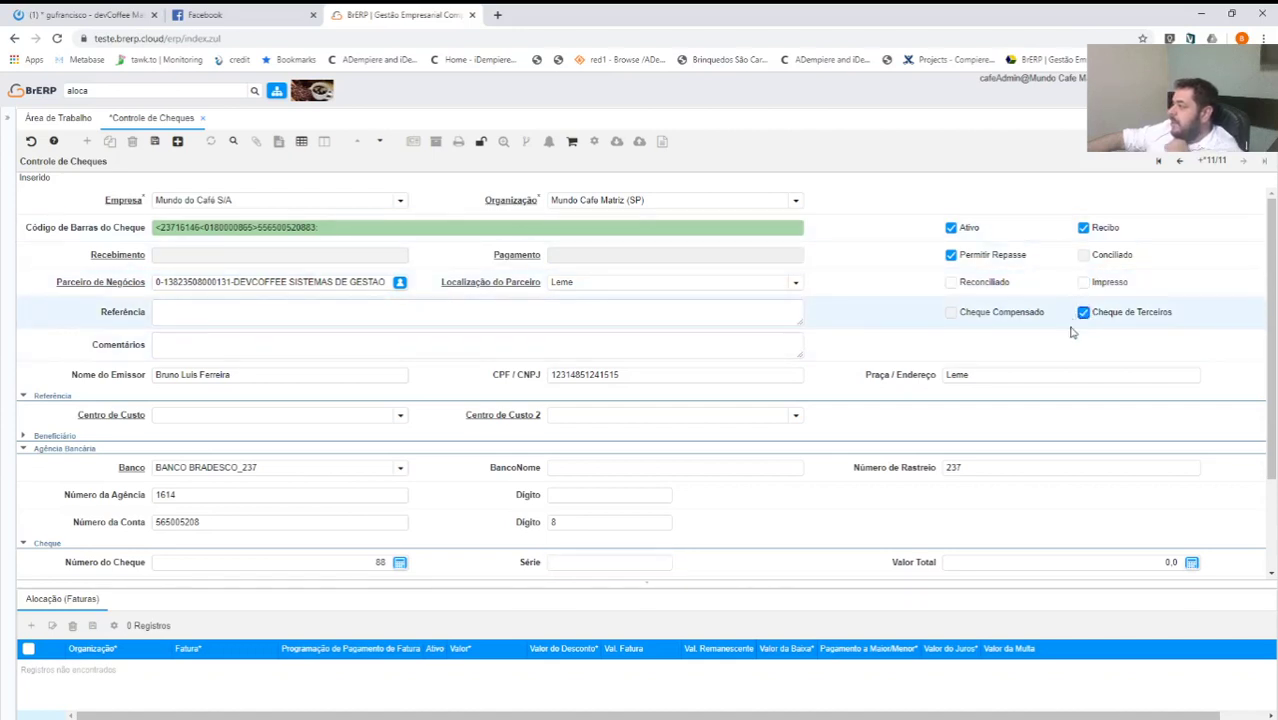
pyautogui.click(1084, 314)
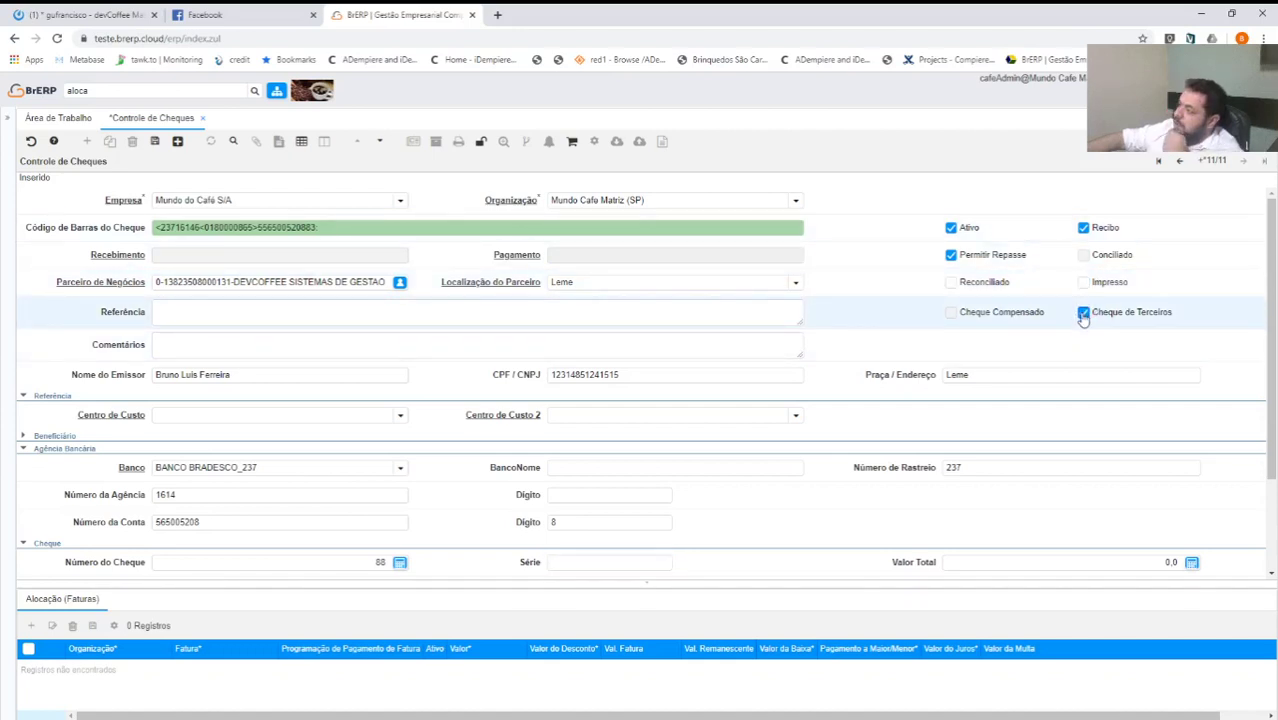
pyautogui.rightClick(1086, 316)
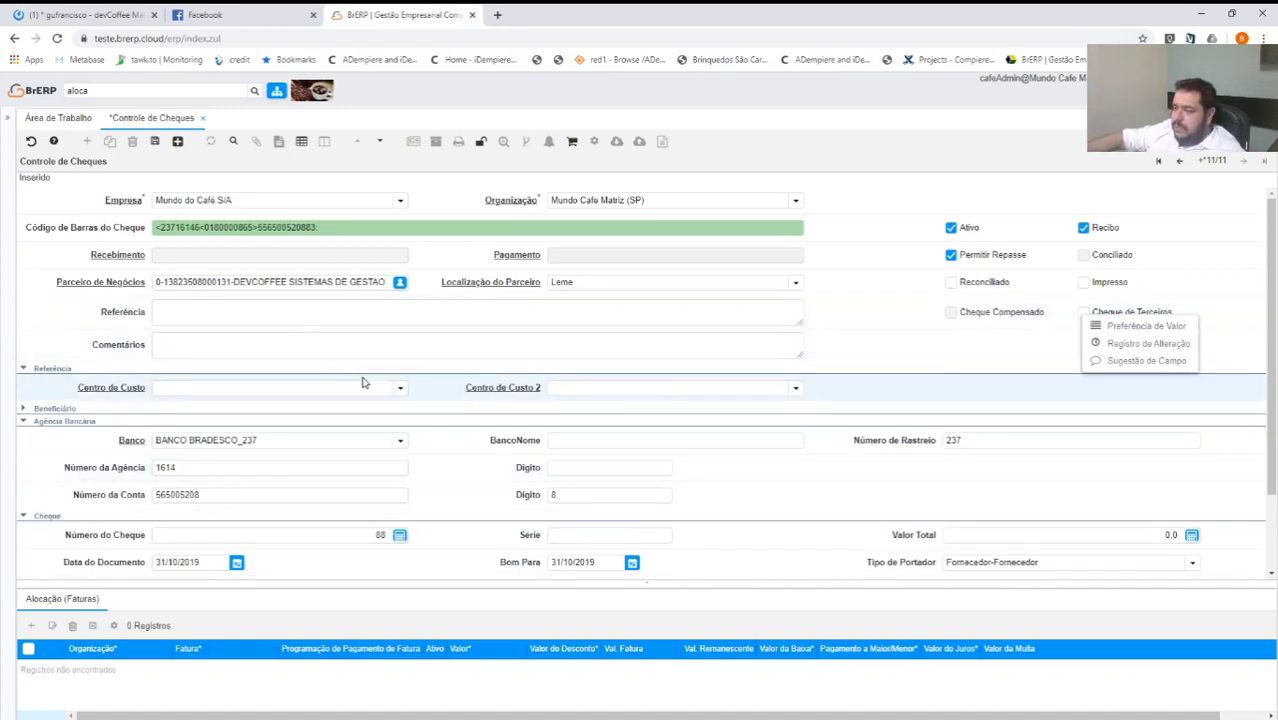
# Set Centro de Custo to 1.1.1-Diretoria and Centro de Custo 2 to A-Modelo A - Normal.
pyautogui.click(401, 390)
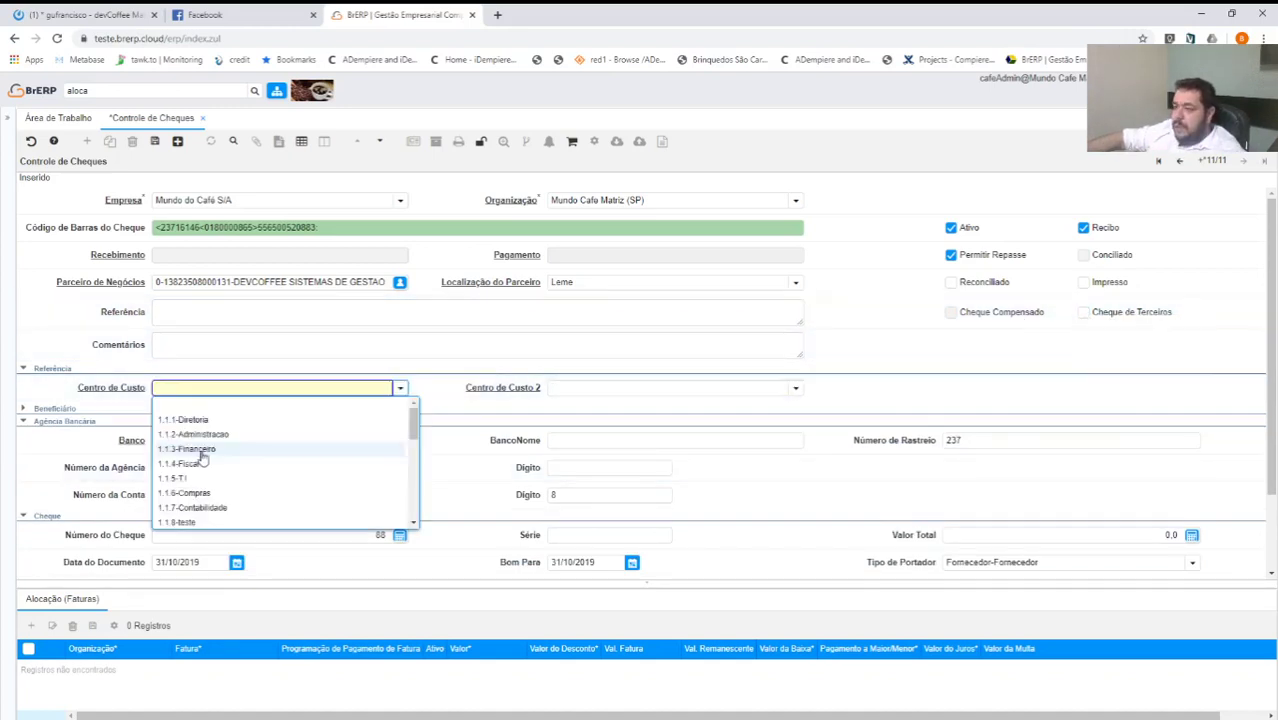
pyautogui.click(182, 420)
pyautogui.click(565, 388)
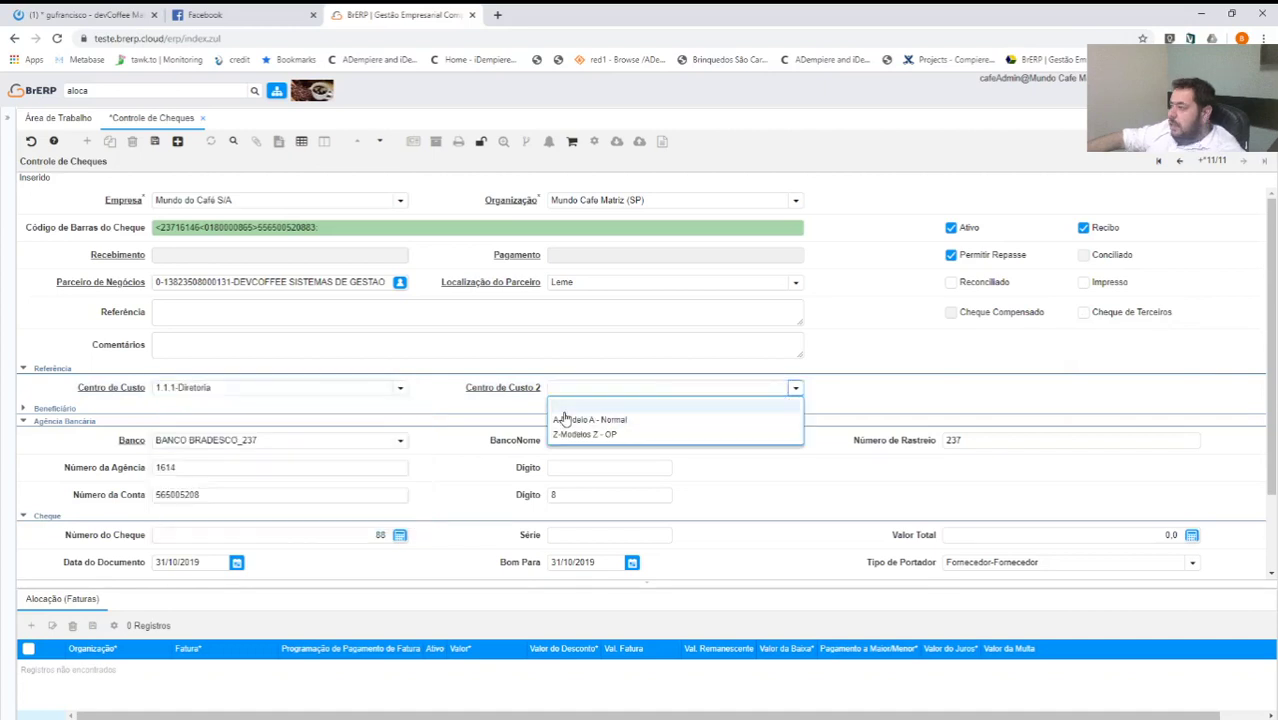
pyautogui.click(568, 434)
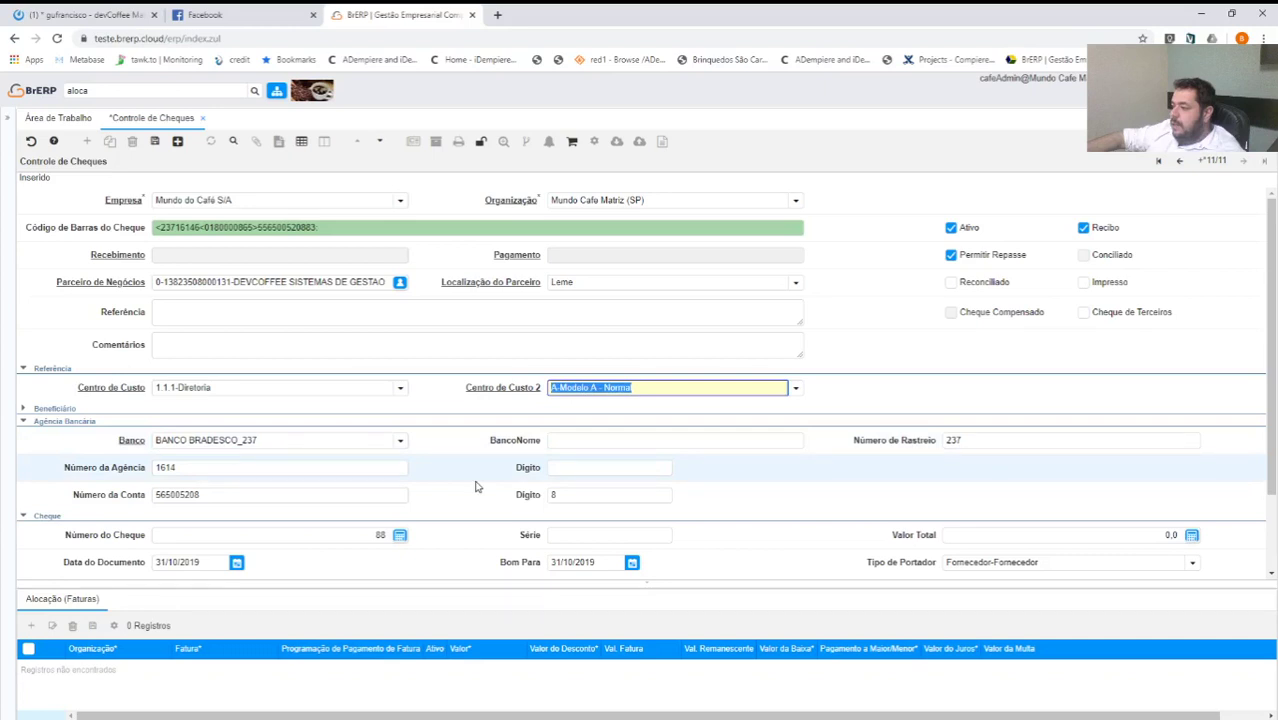
# Set the cheque's Bom Para date to 15/01/2020.
pyautogui.scroll(-1, 476, 487)
pyautogui.click(595, 465)
pyautogui.write('31/12/2019')
pyautogui.press('Tab')
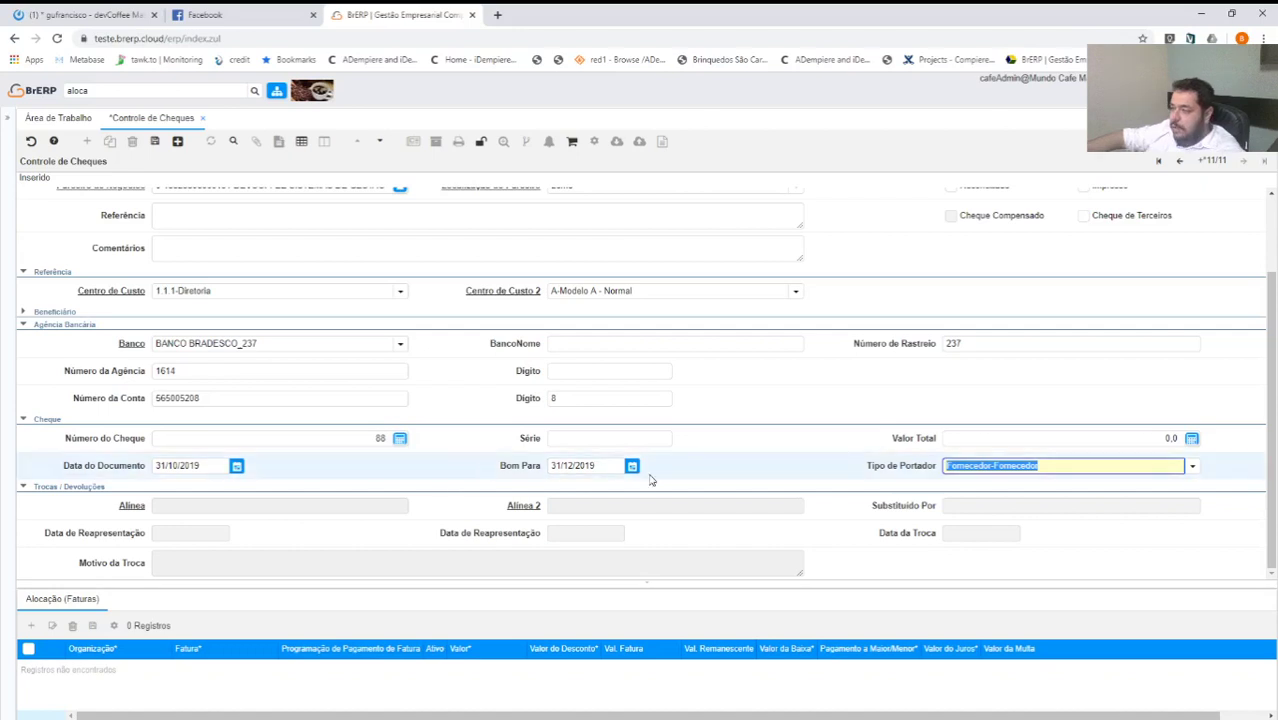
pyautogui.click(599, 465)
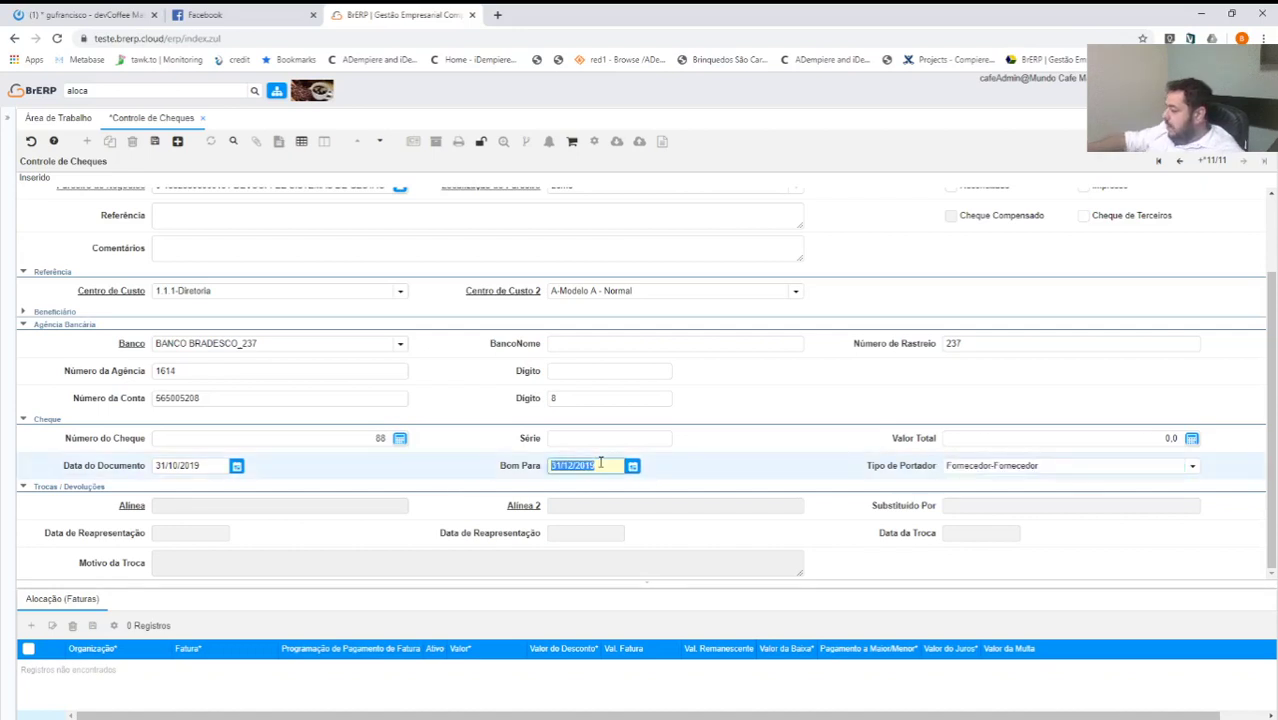
pyautogui.write('15/01/2020')
pyautogui.press('Tab')
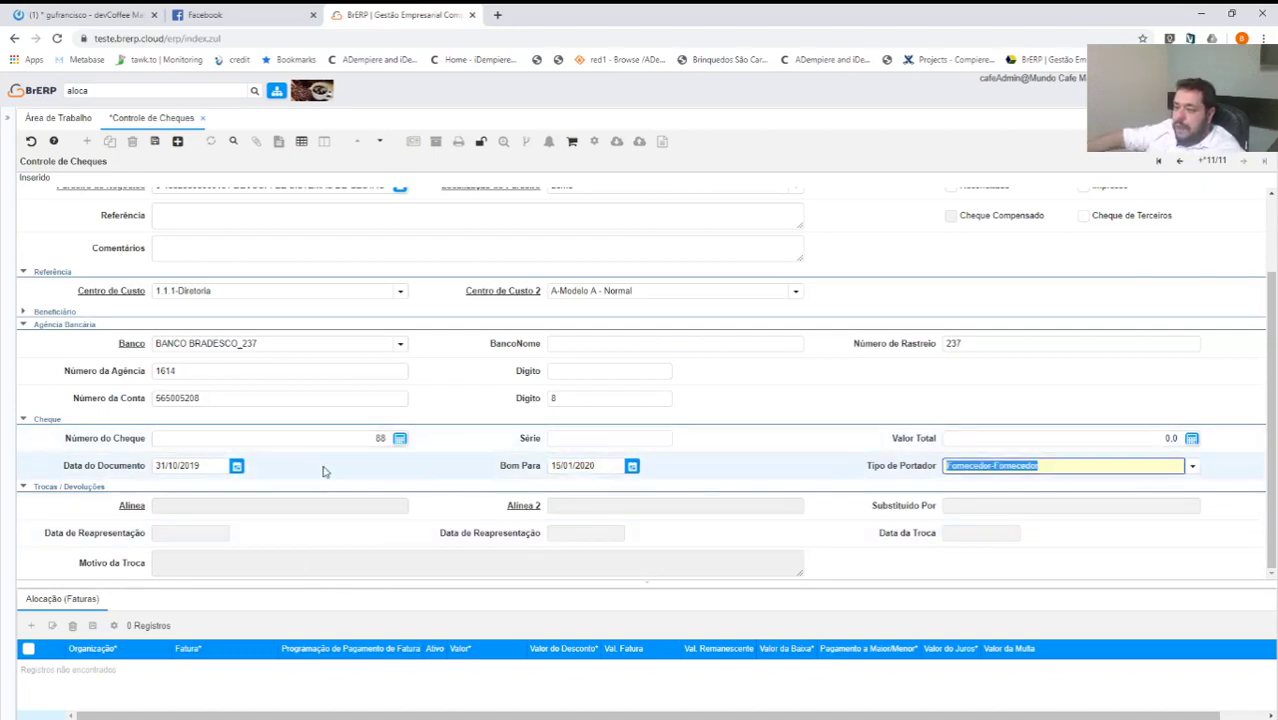
# Enter a Valor Total of 10000 and save the cheque.
pyautogui.click(1131, 437)
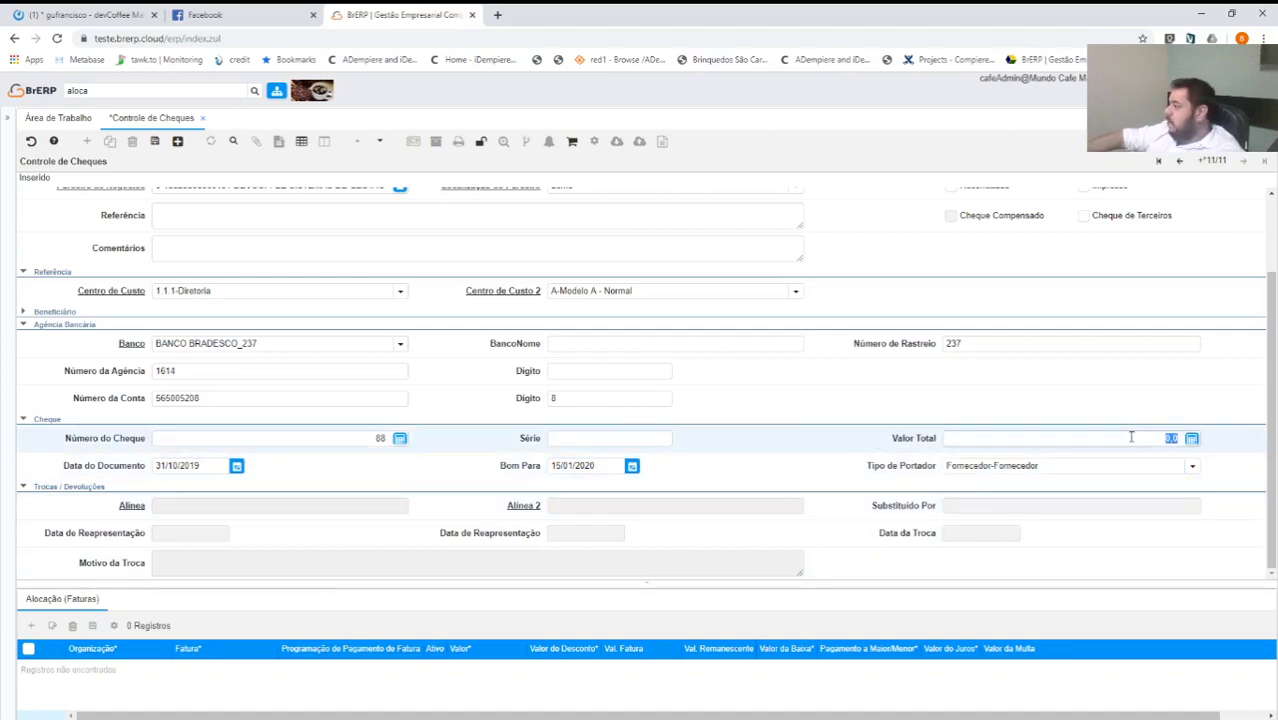
pyautogui.write('10000')
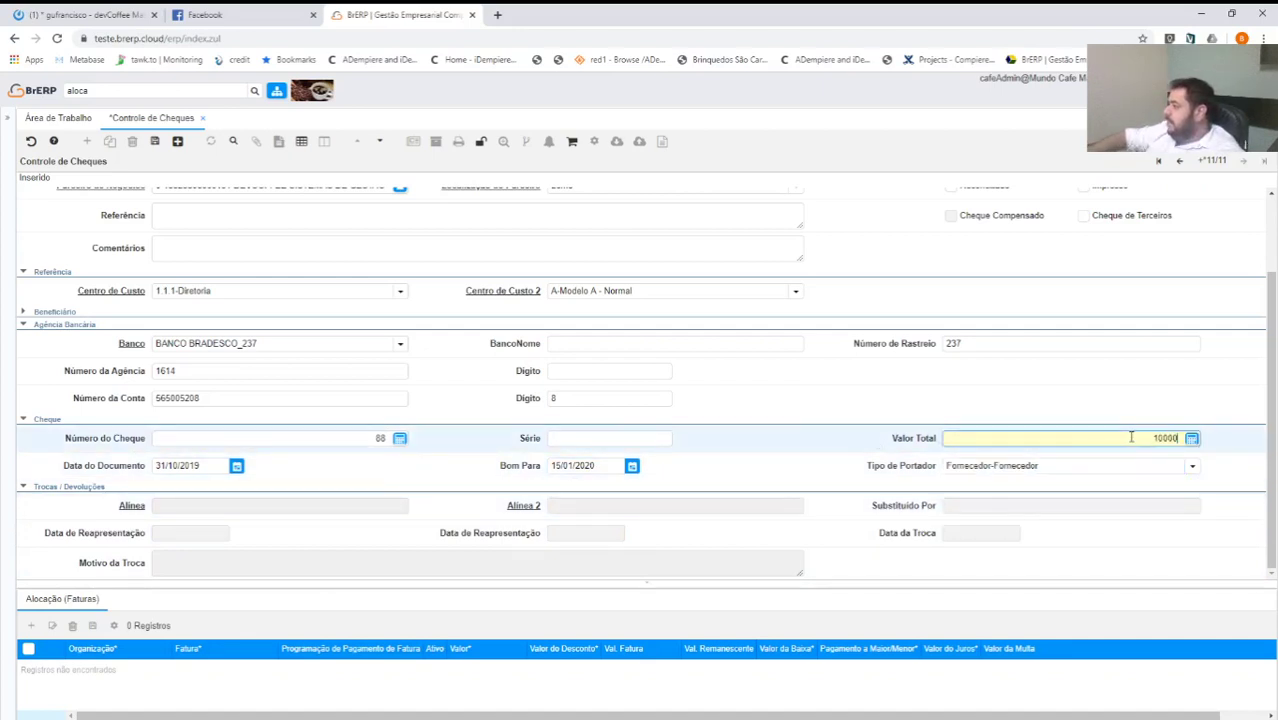
pyautogui.press('Tab')
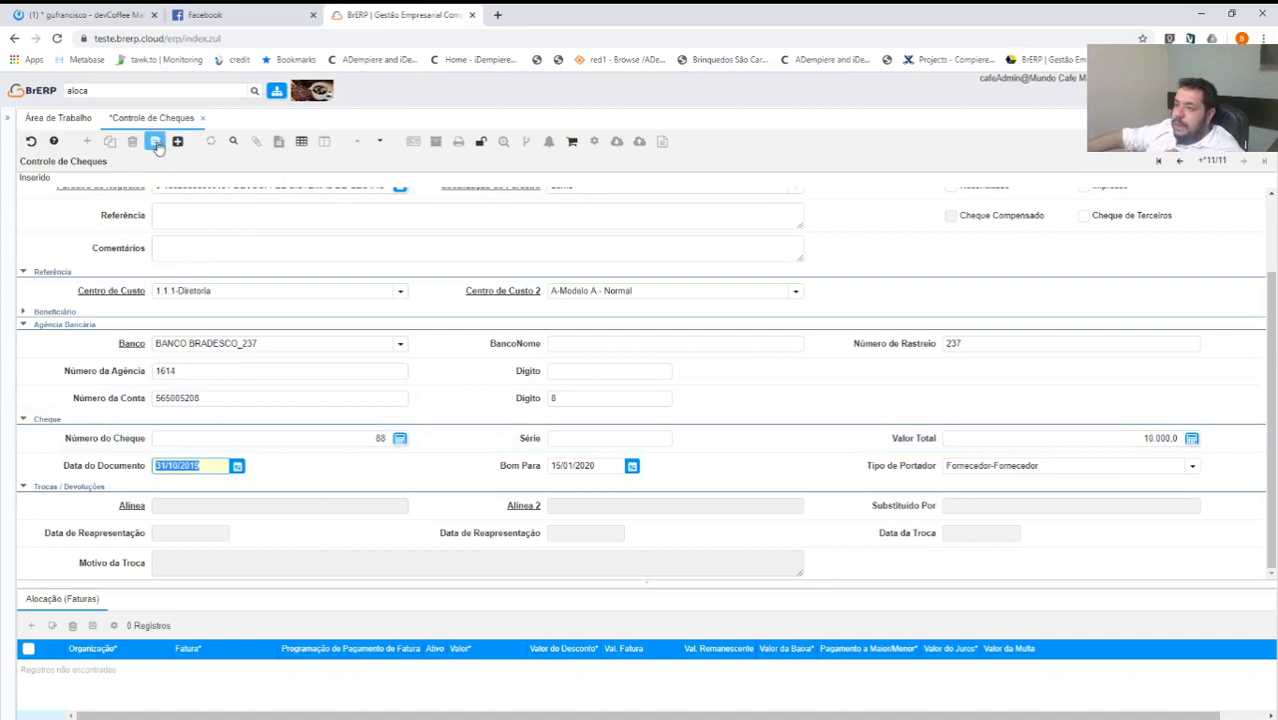
pyautogui.click(155, 141)
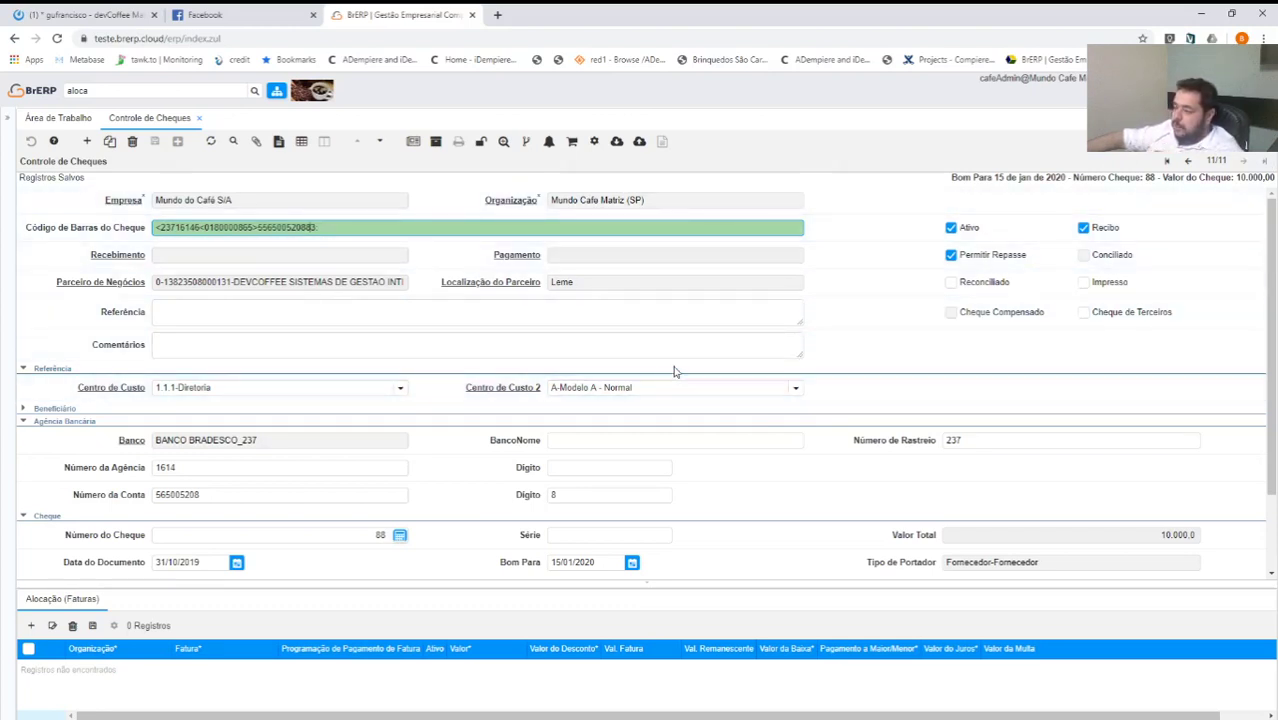
# Open Alocação de Cheque and load cheques and open invoices for DEVCOFFEE.
pyautogui.click(106, 95)
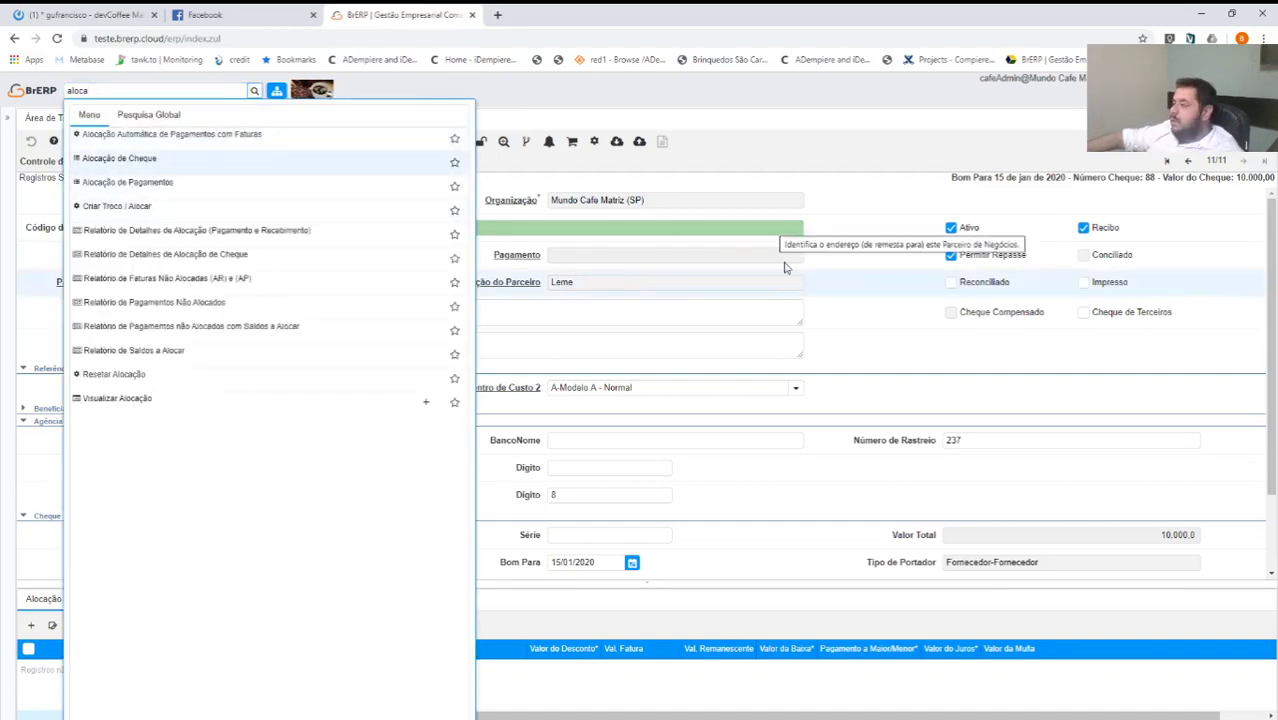
pyautogui.press('Return')
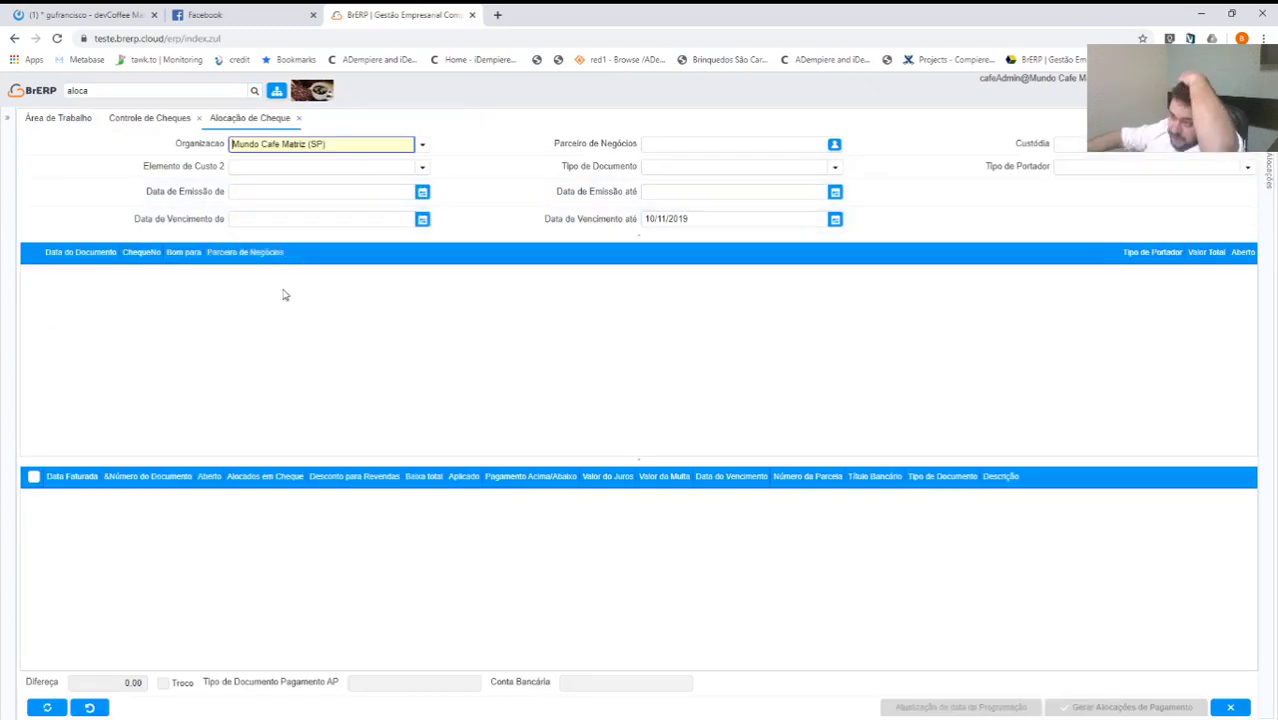
pyautogui.click(659, 143)
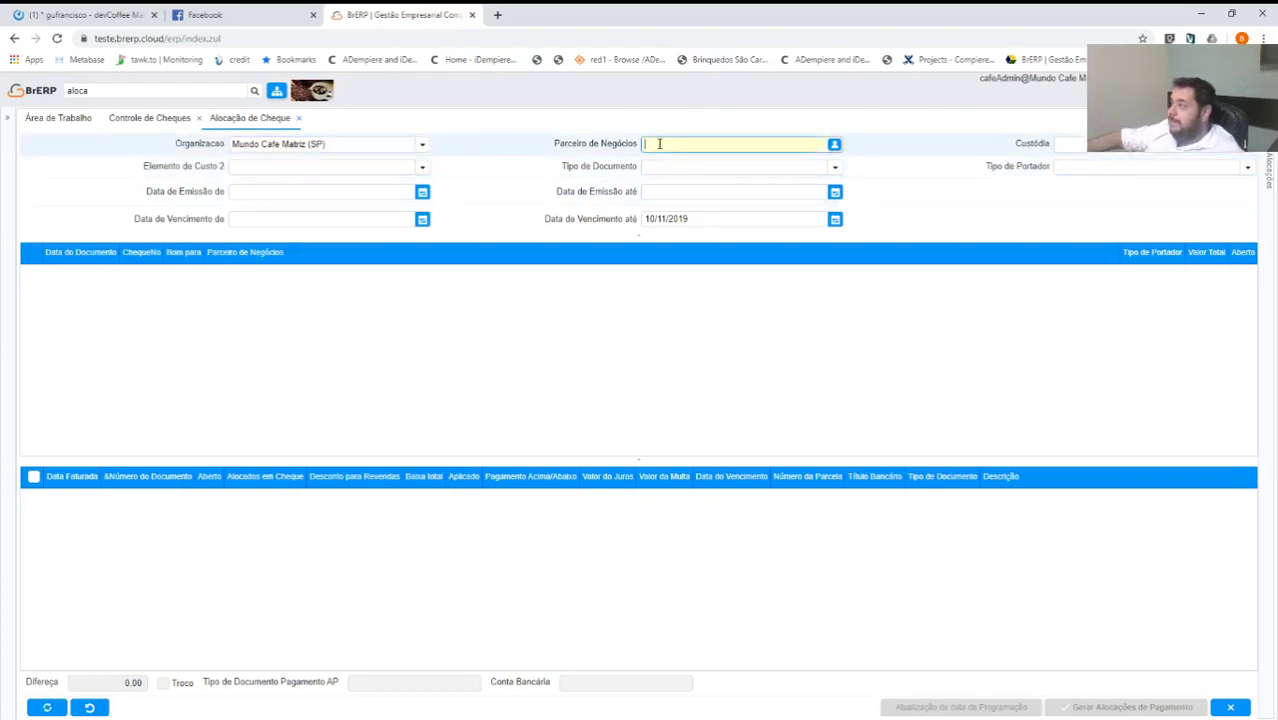
pyautogui.write('dev')
pyautogui.press('Tab')
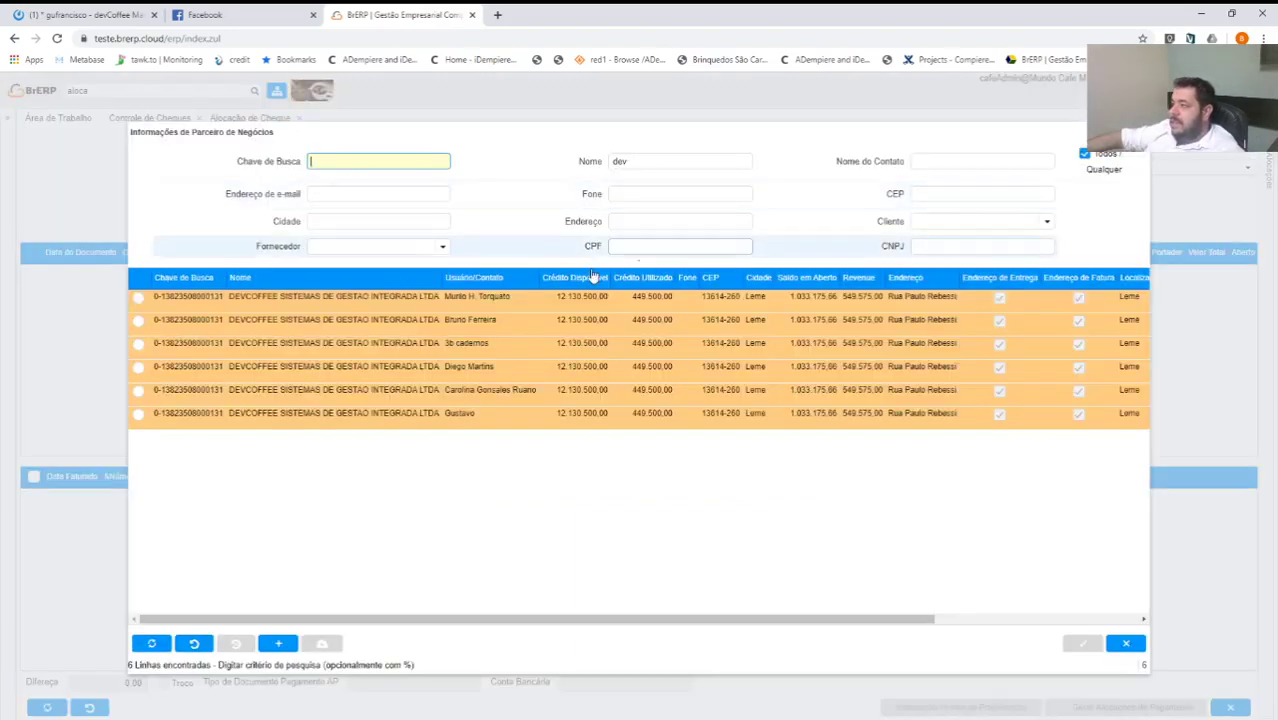
pyautogui.doubleClick(355, 344)
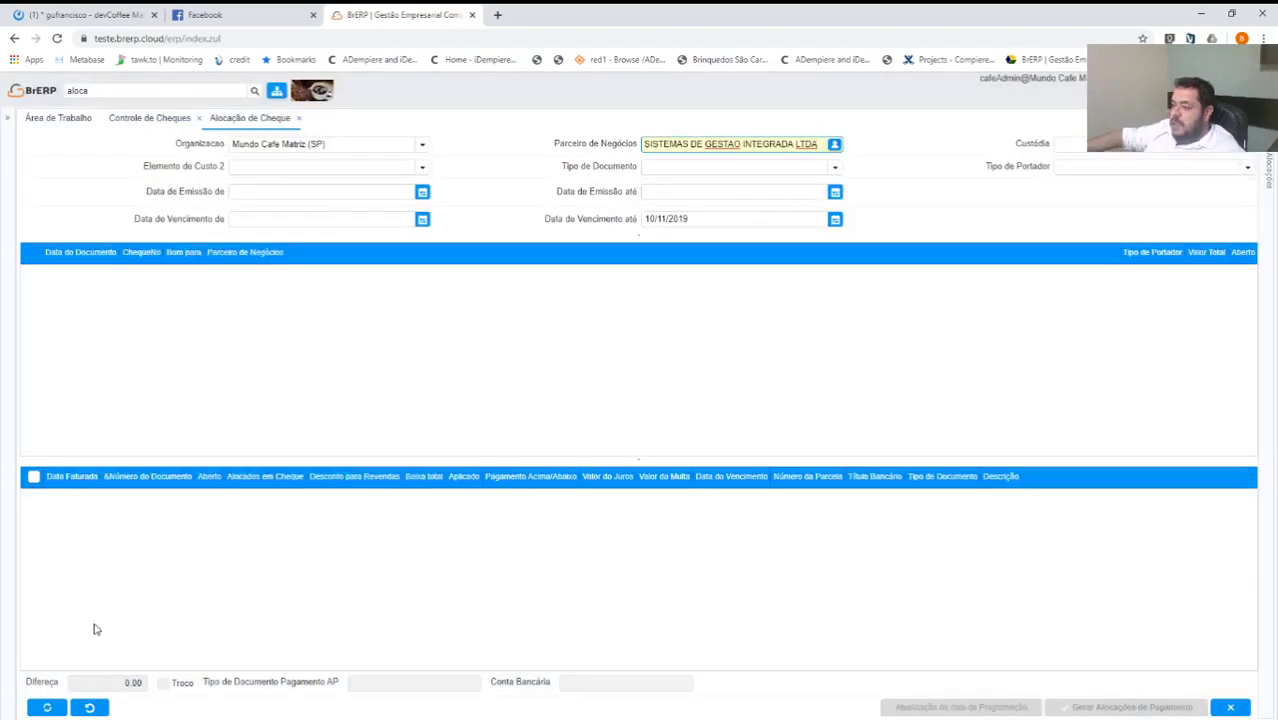
pyautogui.click(60, 707)
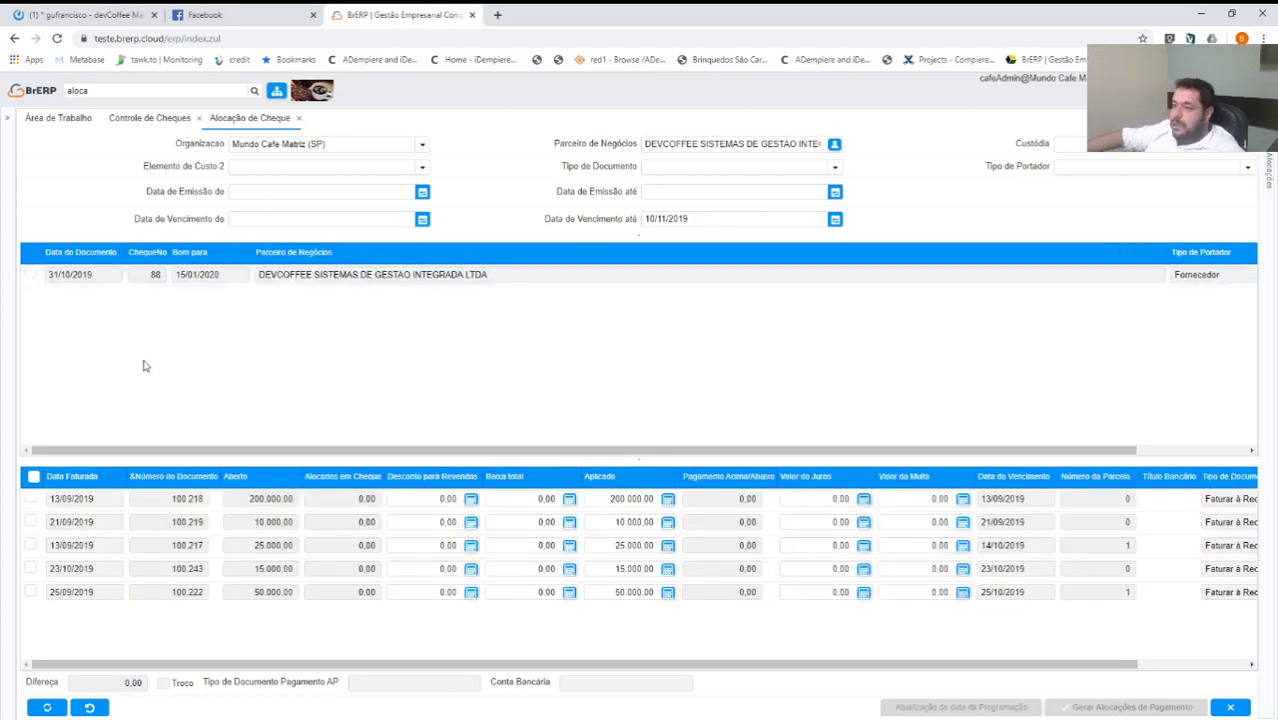
# Select cheque 88 and tick invoice 100.219 so the difference is 0,00.
pyautogui.click(30, 274)
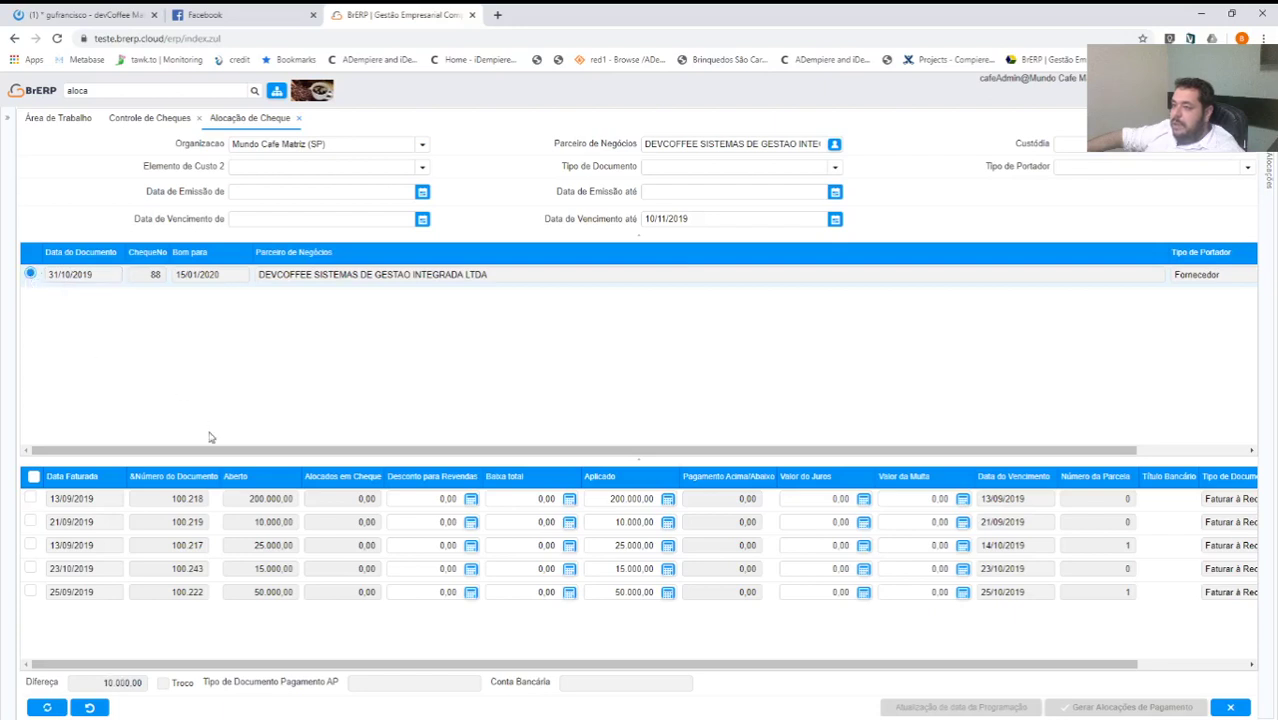
pyautogui.moveTo(215, 450); pyautogui.dragTo(1124, 314)
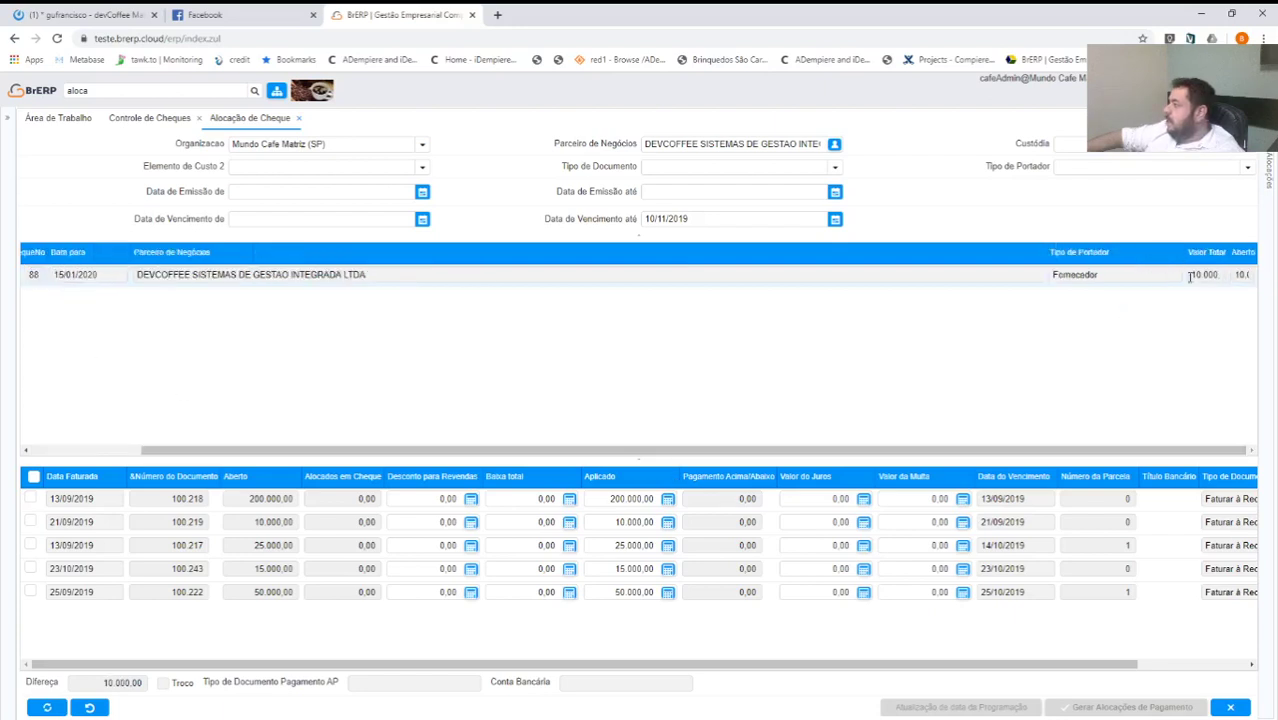
pyautogui.click(1050, 258)
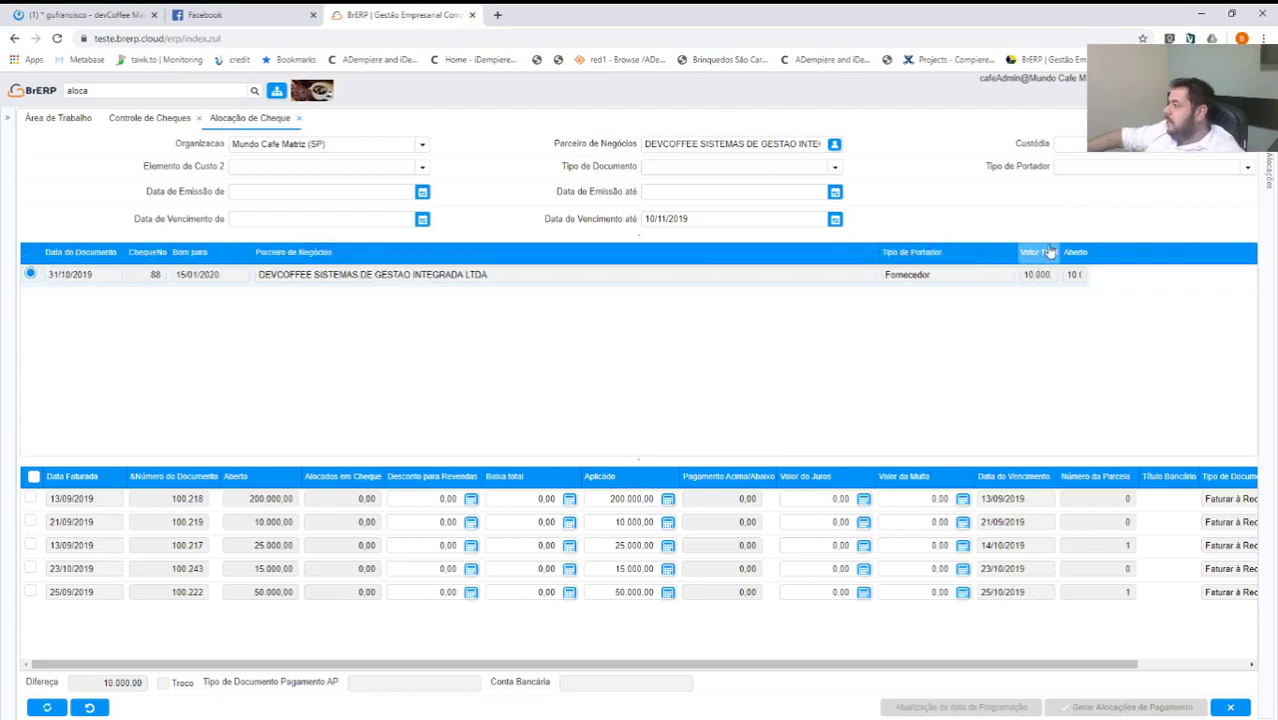
pyautogui.click(1050, 252)
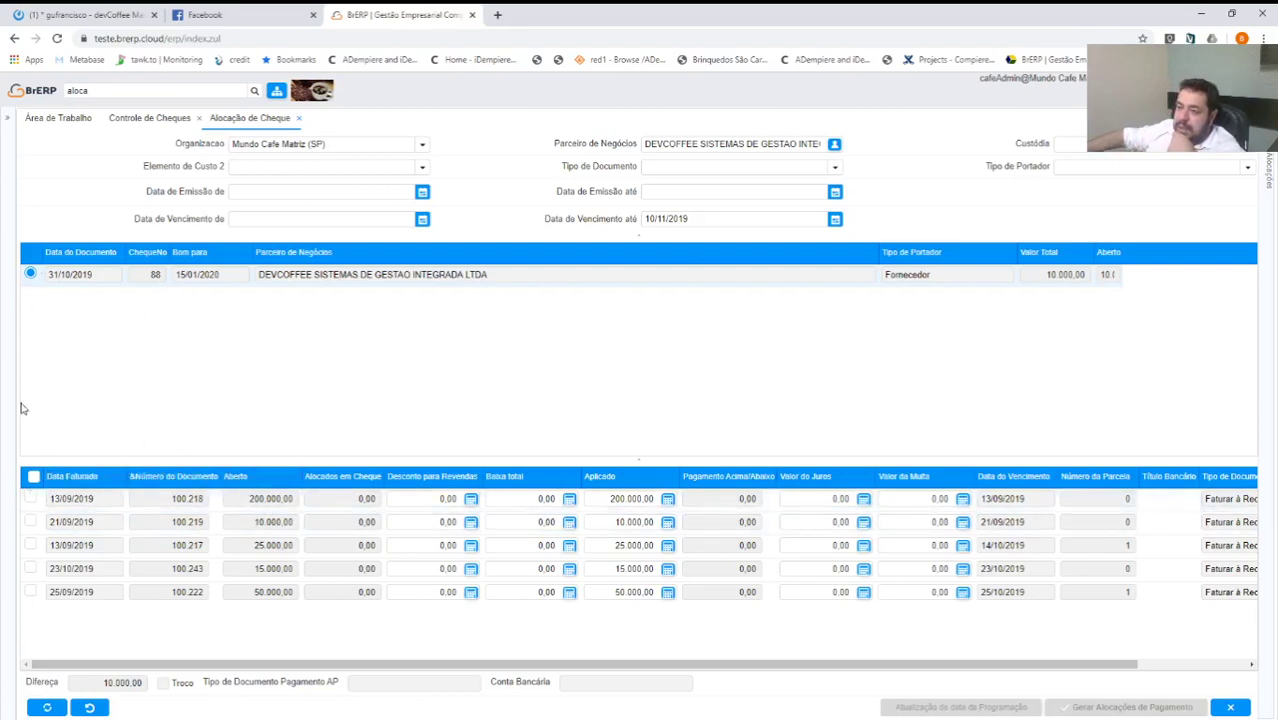
pyautogui.click(30, 523)
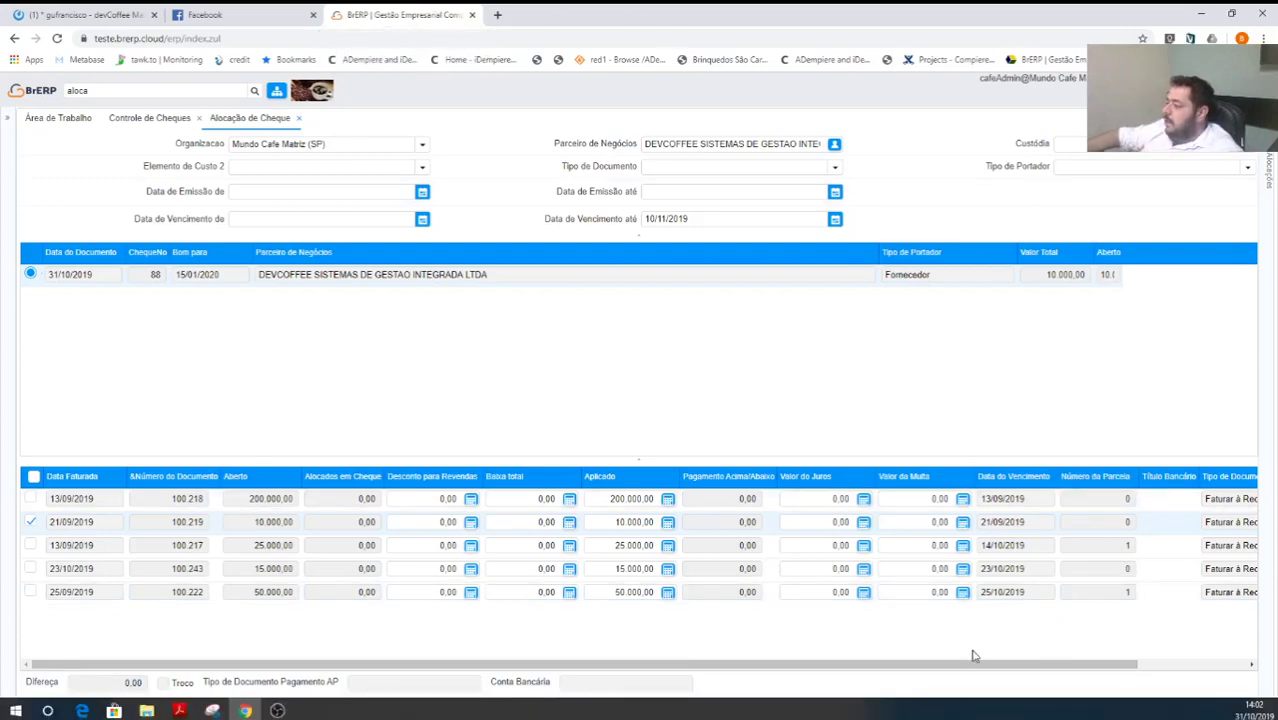
# Generate the payment allocation for cheque 88, choosing the custody type in the parameters dialog.
pyautogui.click(958, 709)
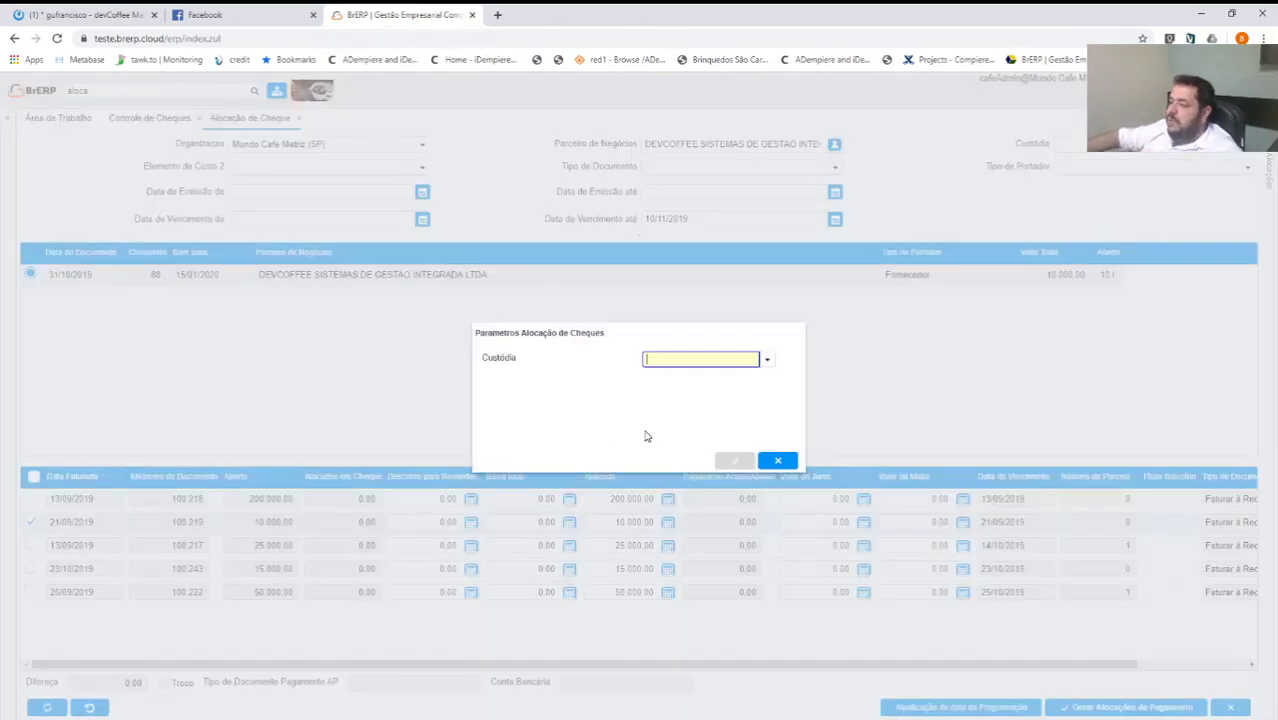
pyautogui.click(767, 359)
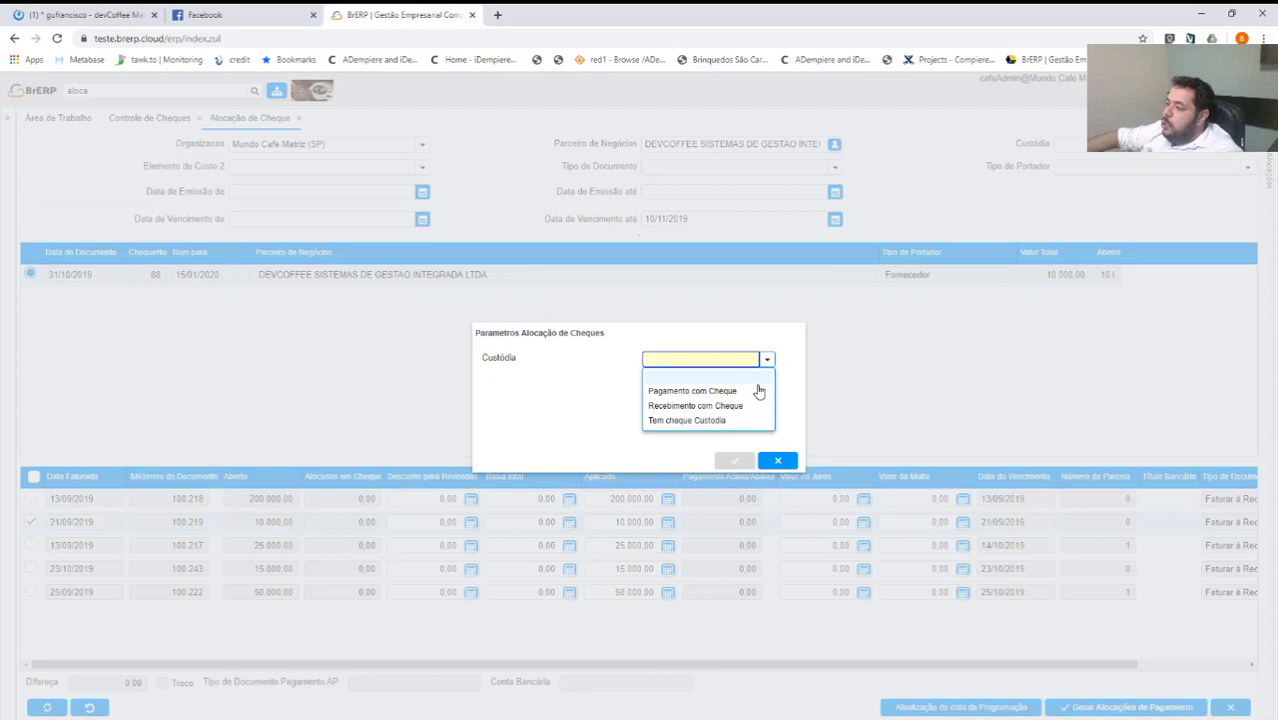
pyautogui.click(759, 391)
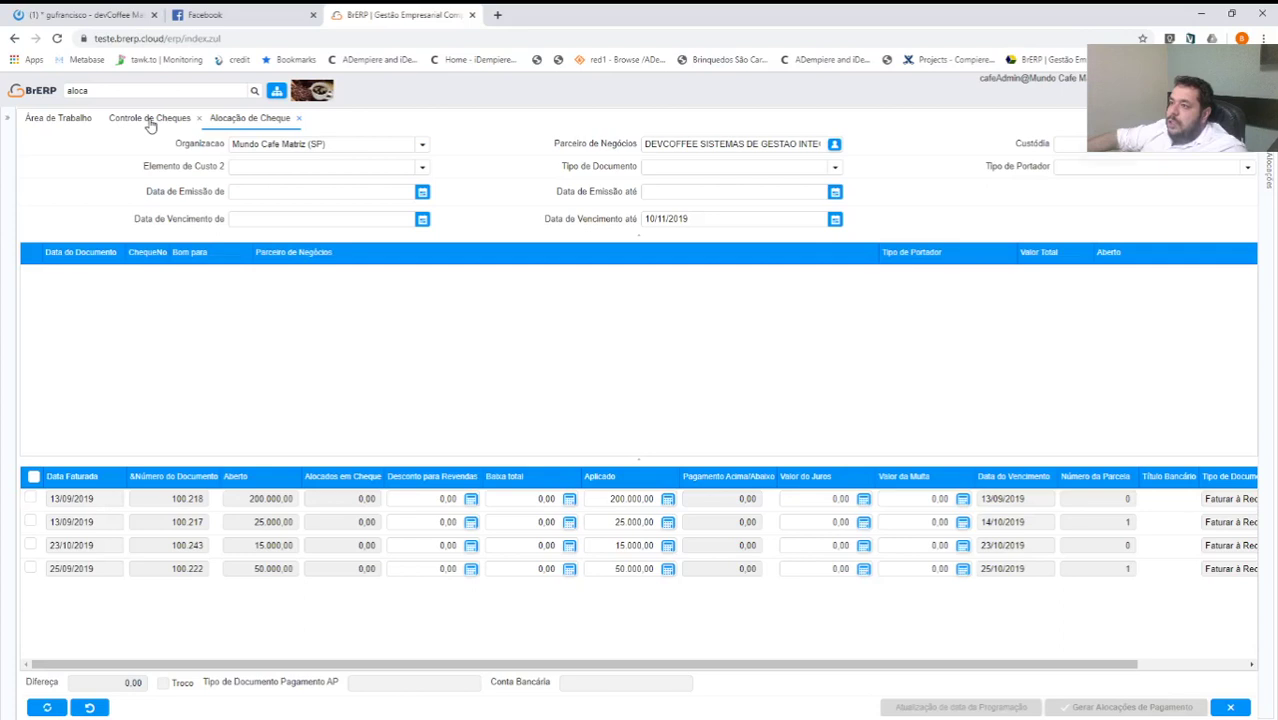
# Switch to Controle de Cheques to see cheque 88 allocated to invoice 100219 for 10.000,00.
pyautogui.click(150, 120)
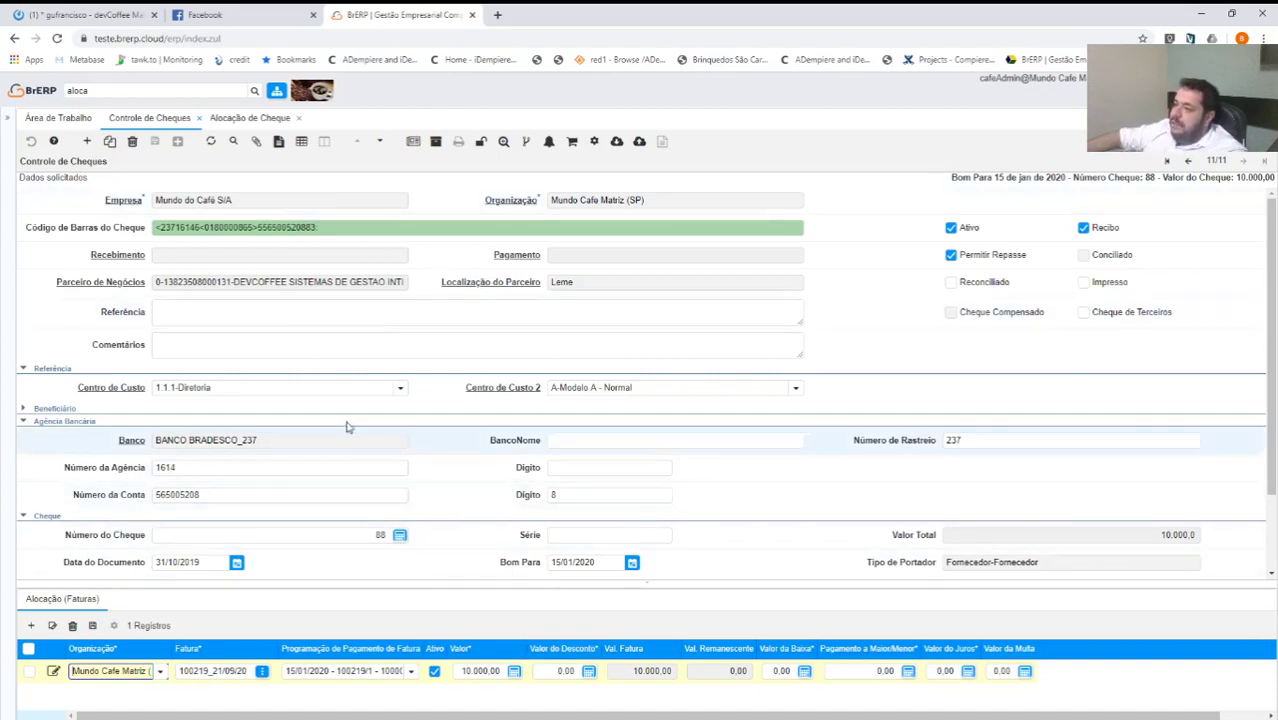
pyautogui.click(142, 104)
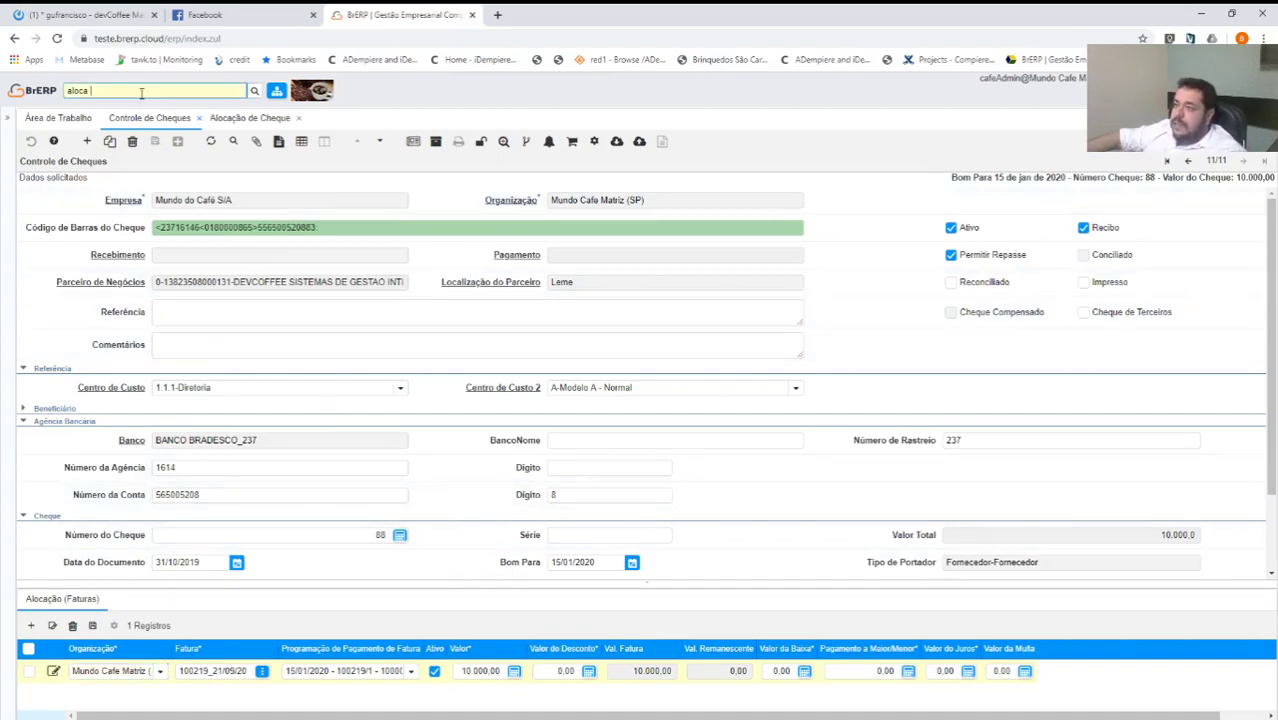
# Run the Relatório de Posição Financeira for DEVCOFFEE with Pago set to Não.
pyautogui.click(143, 92)
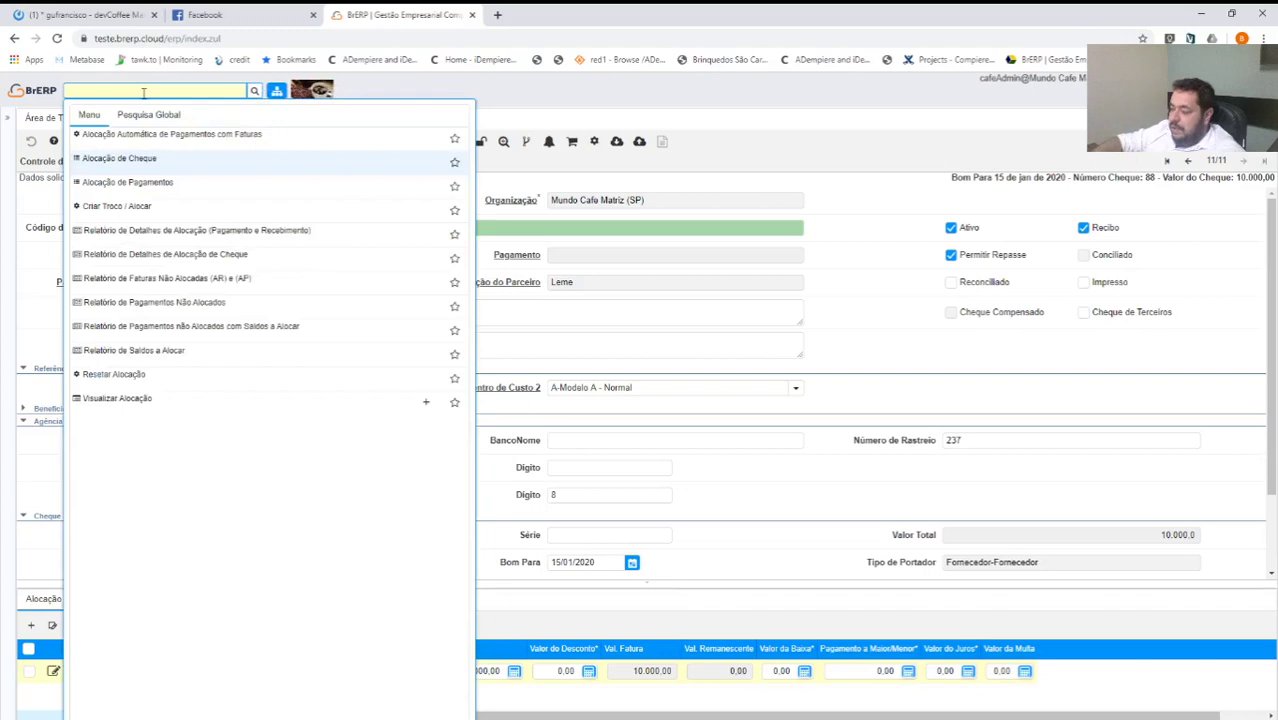
pyautogui.write('posi')
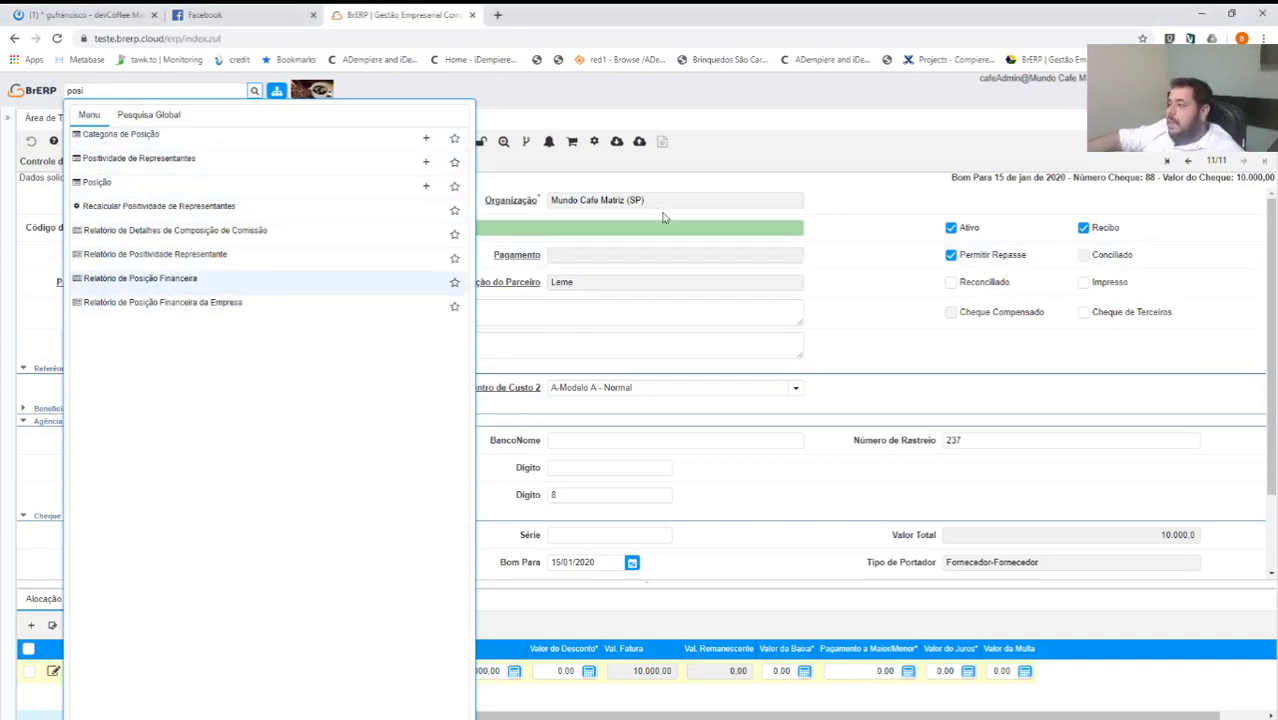
pyautogui.click(250, 278)
pyautogui.write('devc')
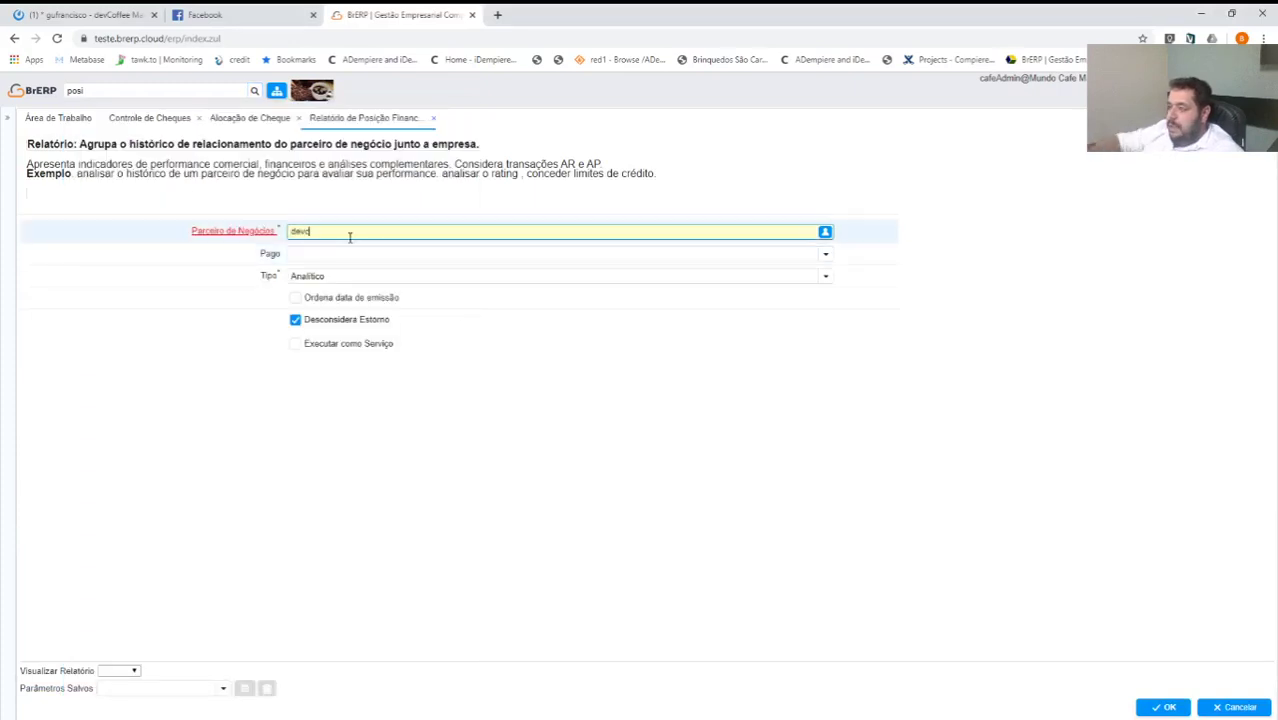
pyautogui.press('Tab')
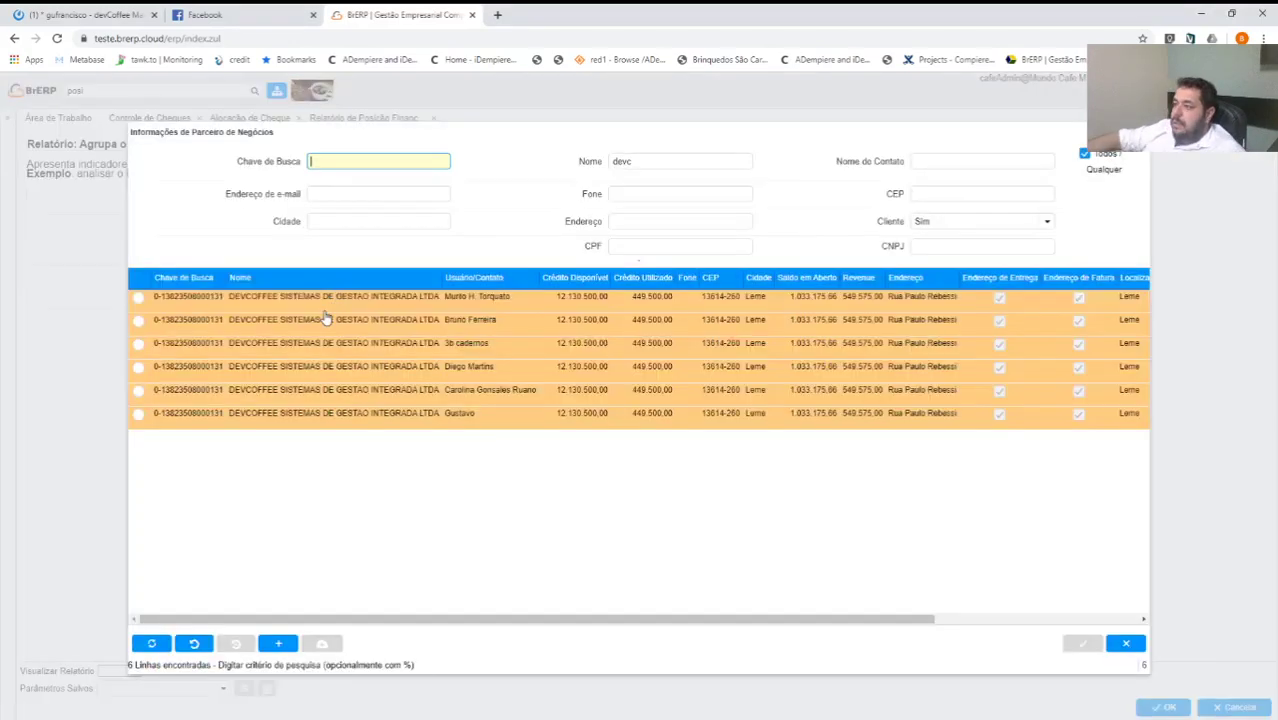
pyautogui.doubleClick(325, 318)
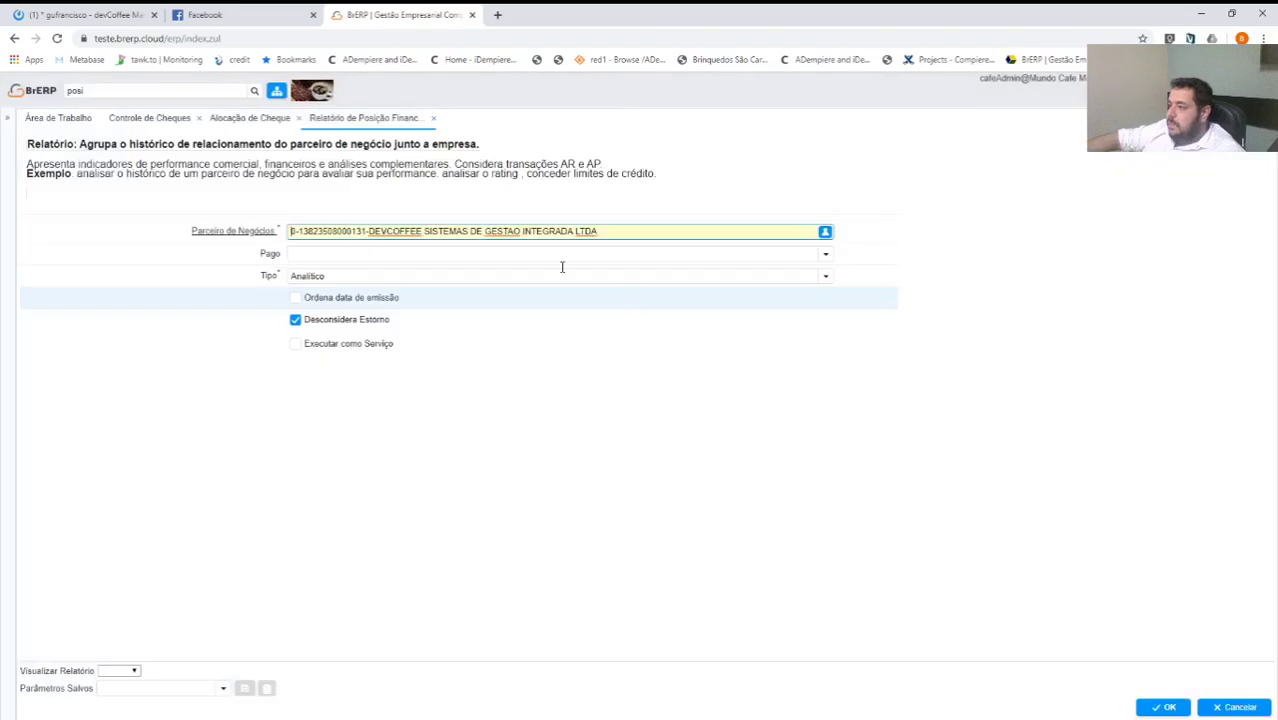
pyautogui.click(562, 262)
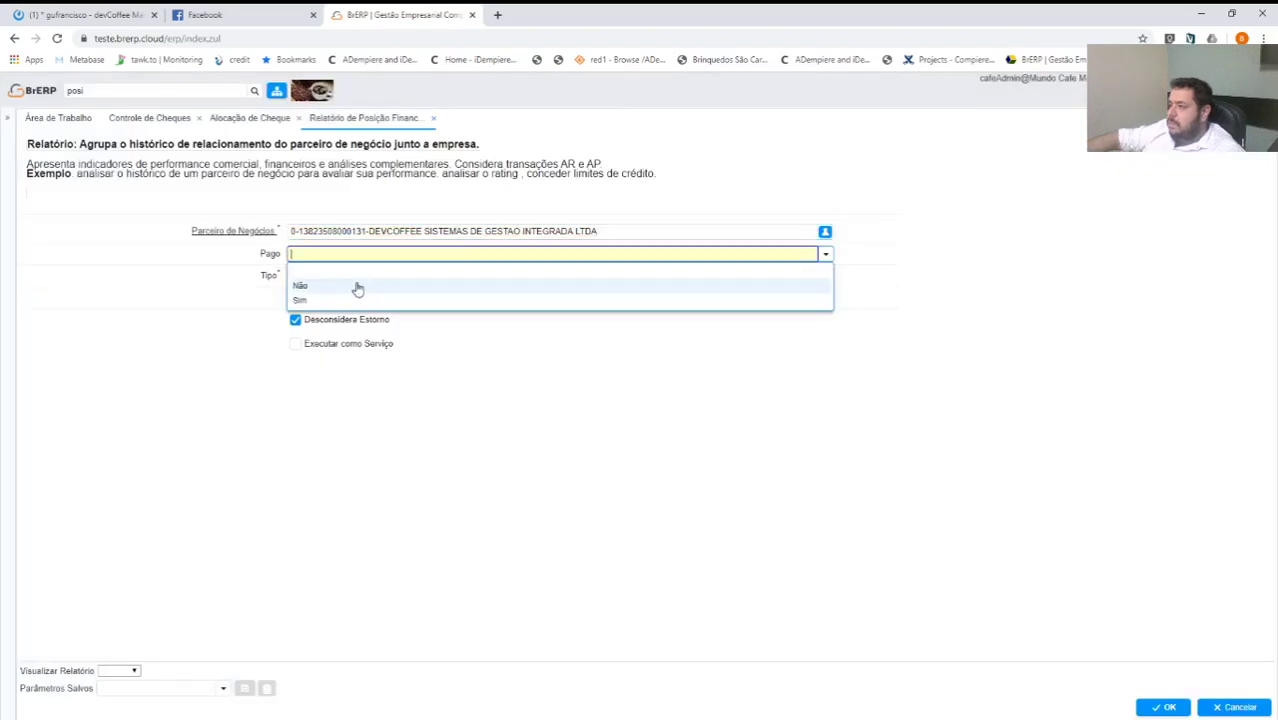
pyautogui.click(357, 287)
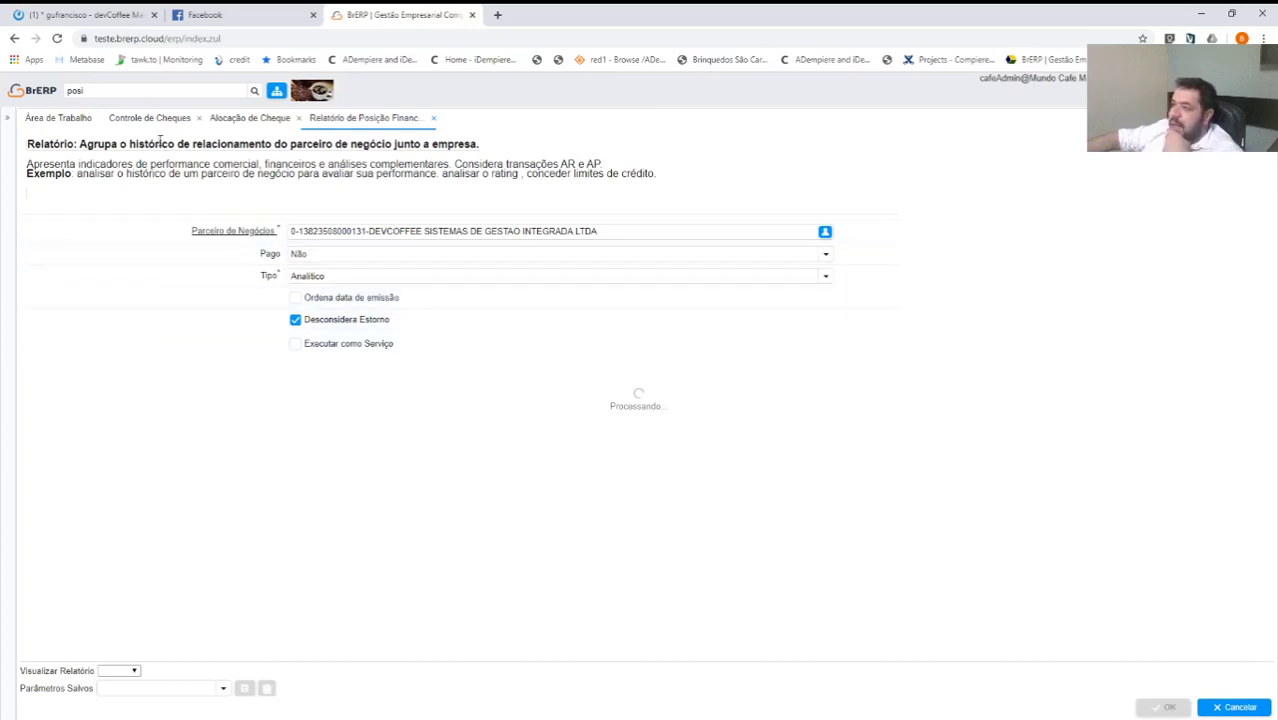
pyautogui.click(275, 119)
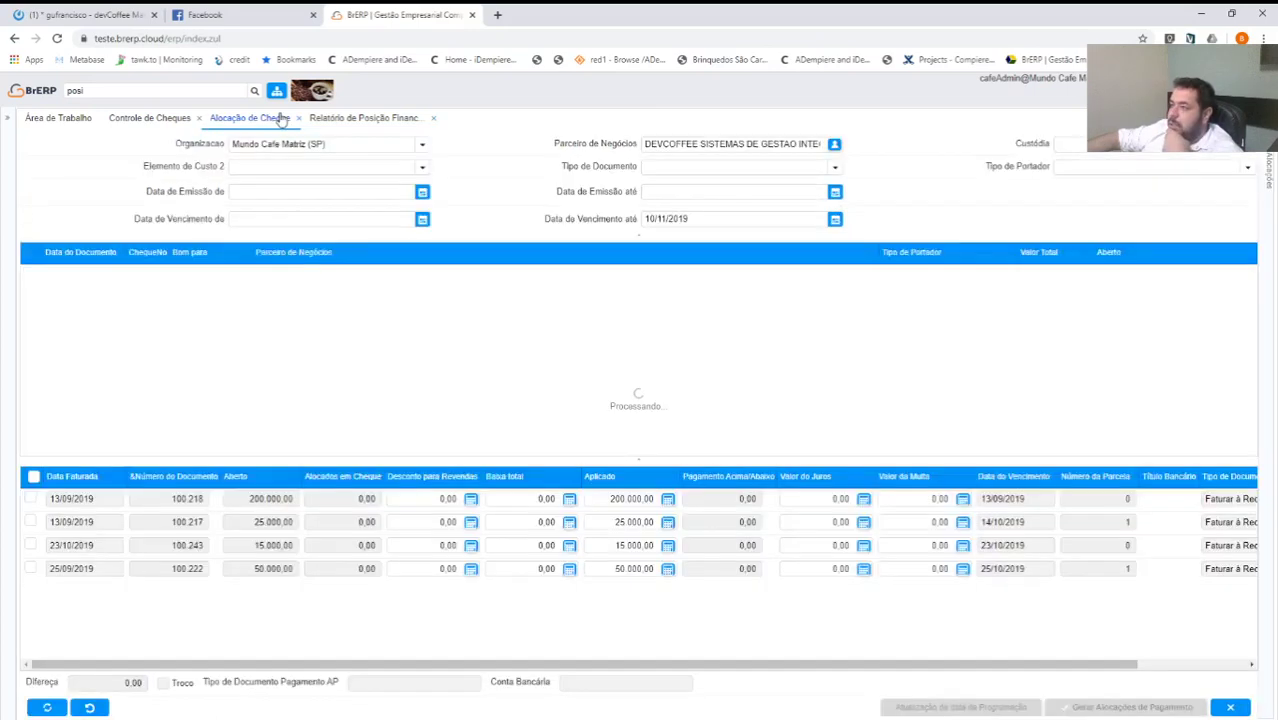
# Find and mark the 'Tem cheque' invoice rows in the report, then close the report.
pyautogui.click(350, 119)
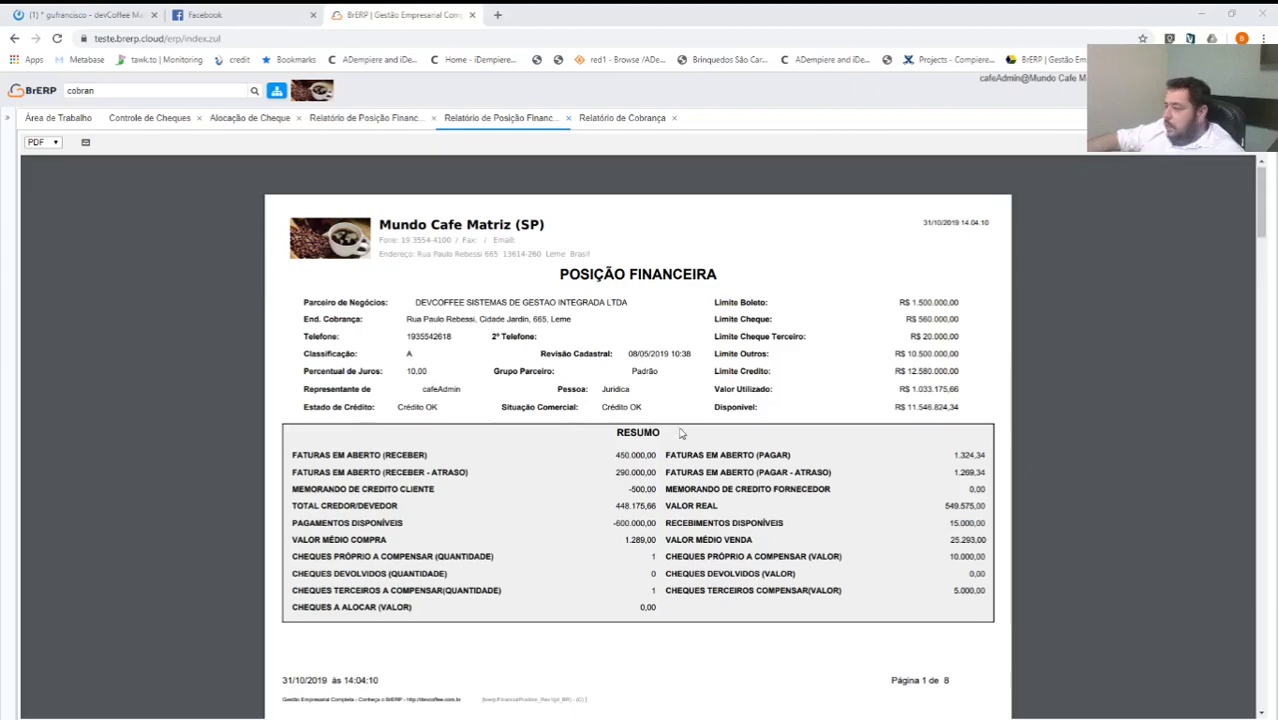
pyautogui.scroll(-4, 549, 430)
pyautogui.scroll(-9, 507, 367)
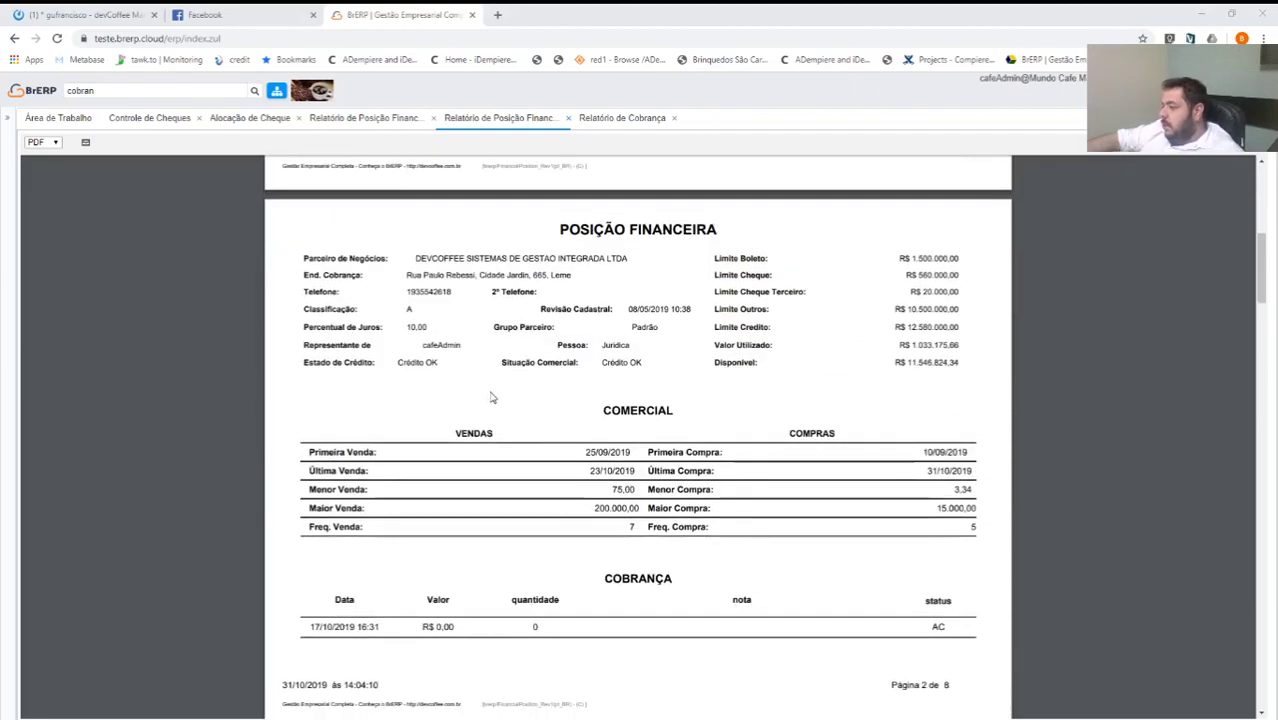
pyautogui.scroll(-10, 529, 460)
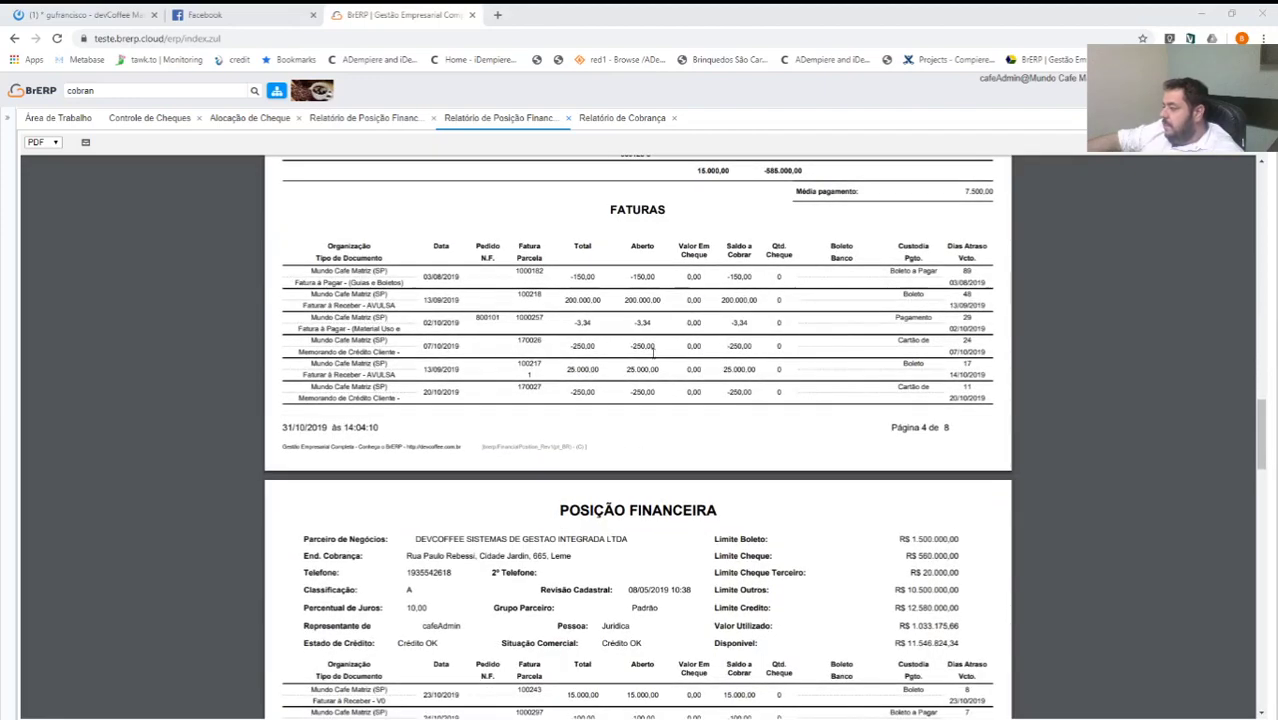
pyautogui.scroll(-10, 660, 350)
pyautogui.scroll(-5, 667, 383)
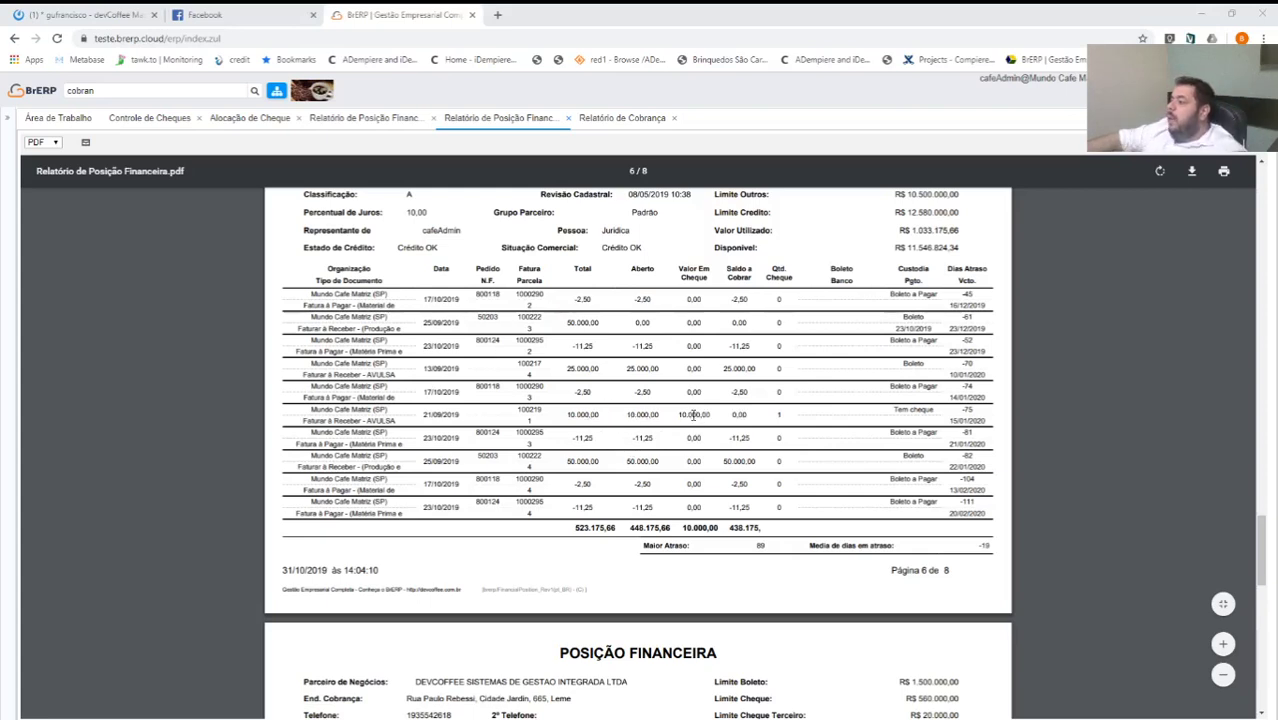
pyautogui.moveTo(305, 412); pyautogui.dragTo(951, 414)
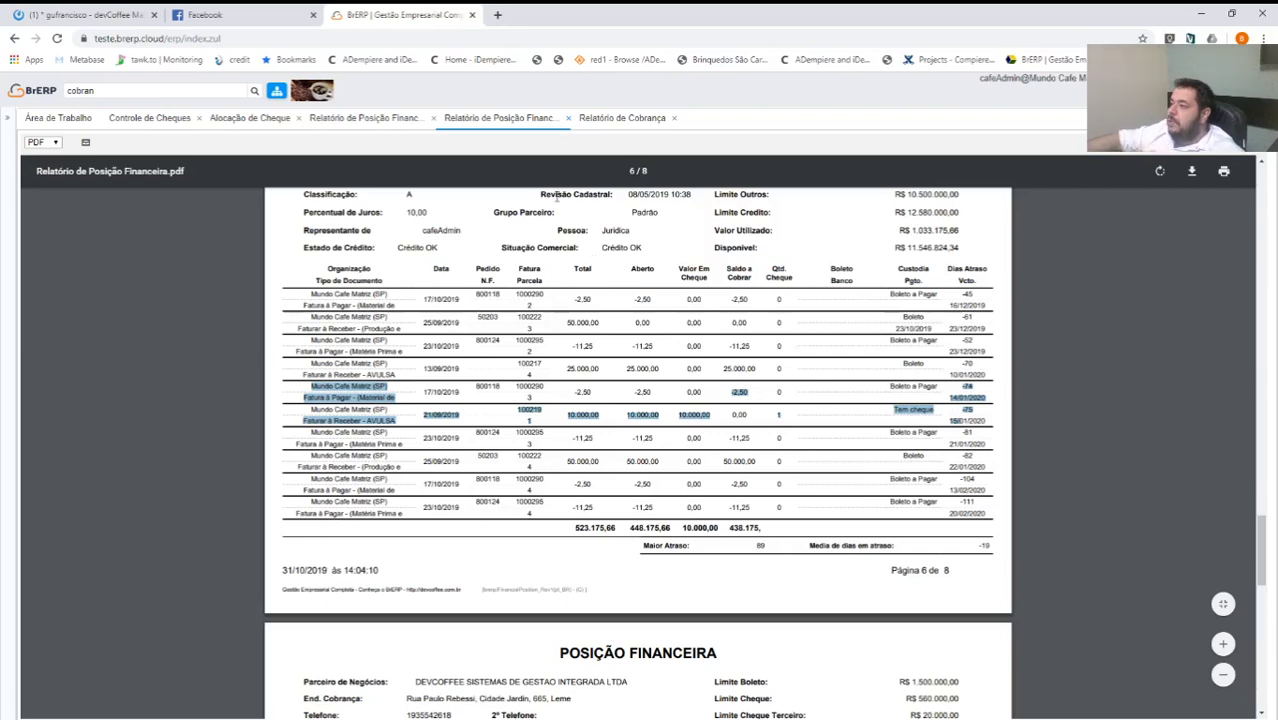
pyautogui.click(567, 119)
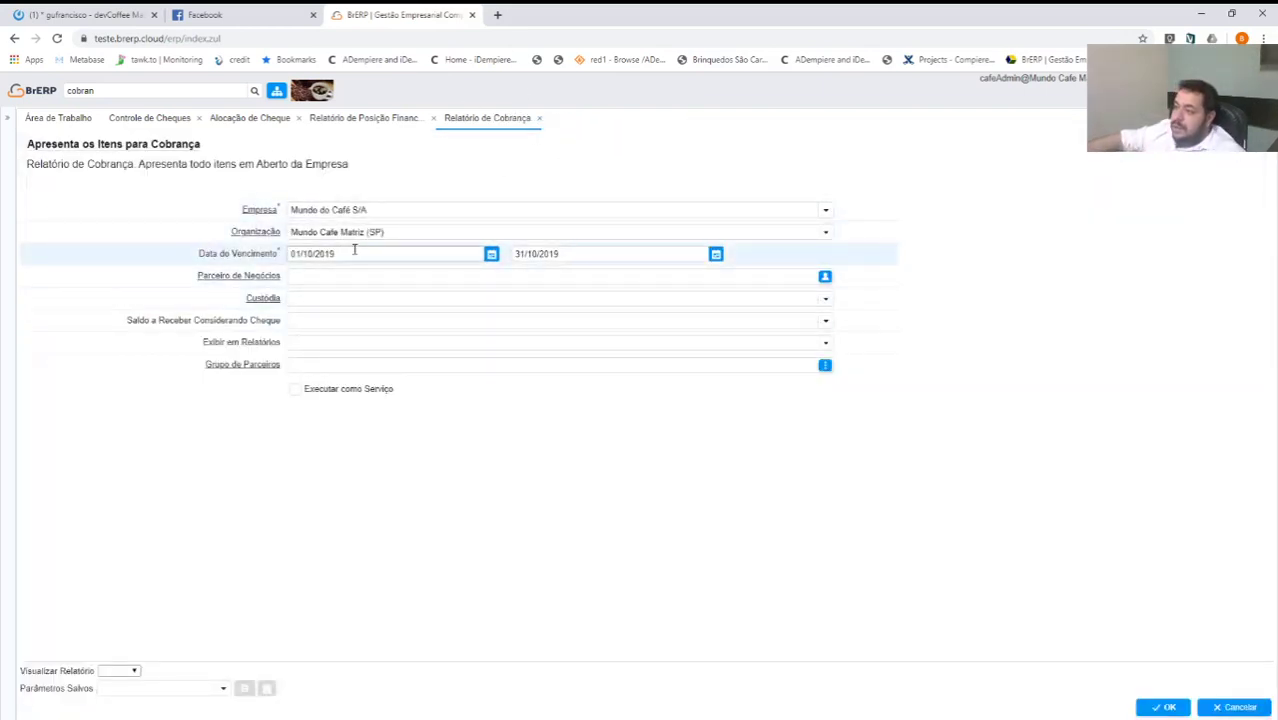
# Set Relatório de Cobrança to DEVCOFFEE with Saldo a Receber Considerando Cheque Não, then close it.
pyautogui.click(314, 276)
pyautogui.write('devc')
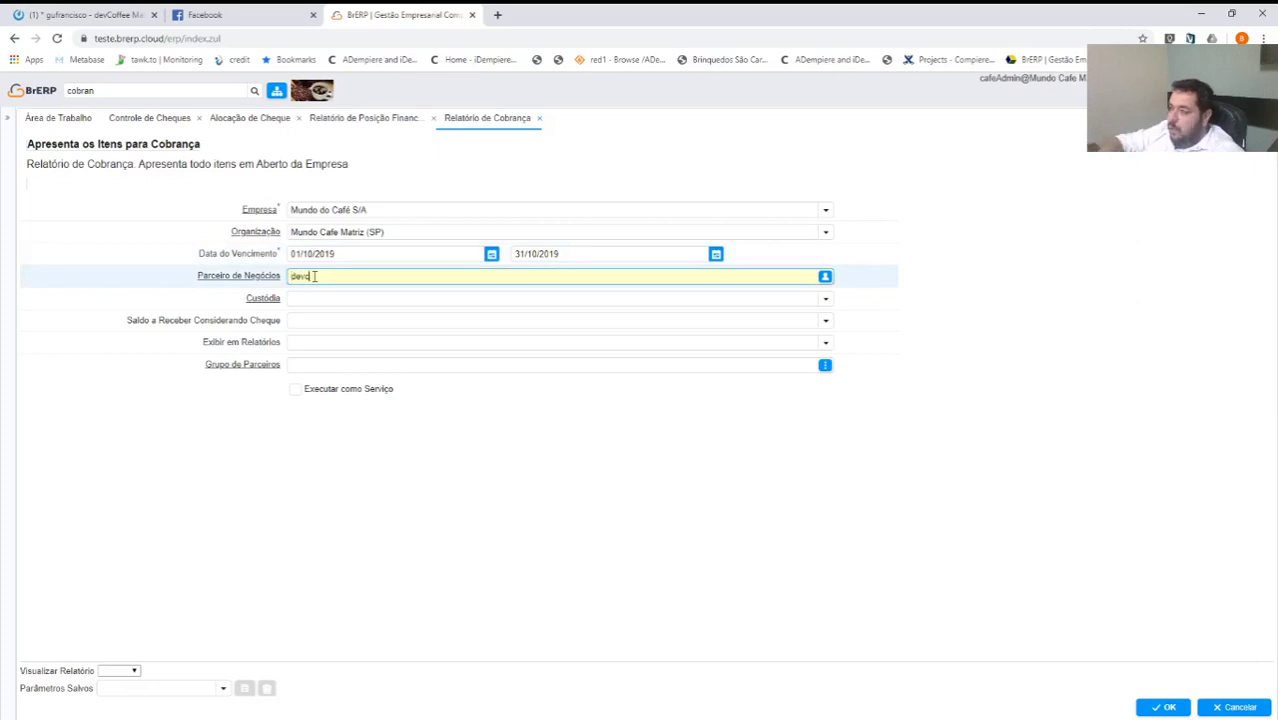
pyautogui.press('Tab')
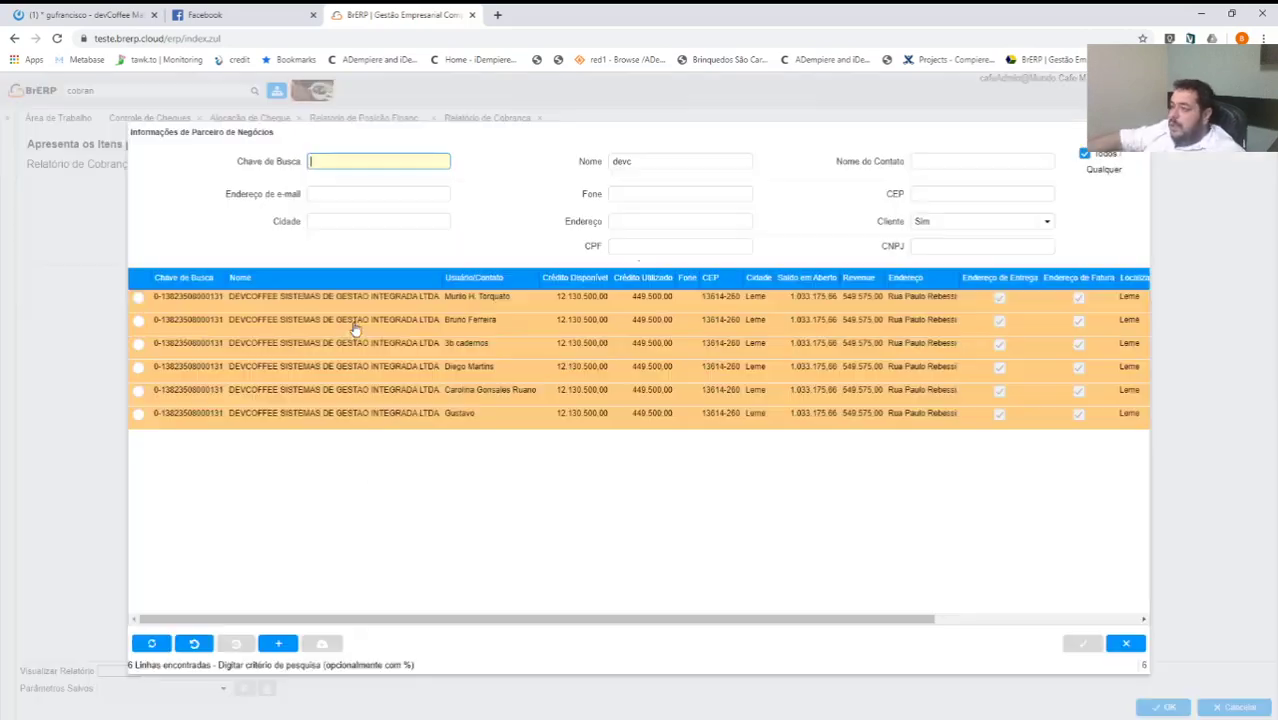
pyautogui.doubleClick(350, 330)
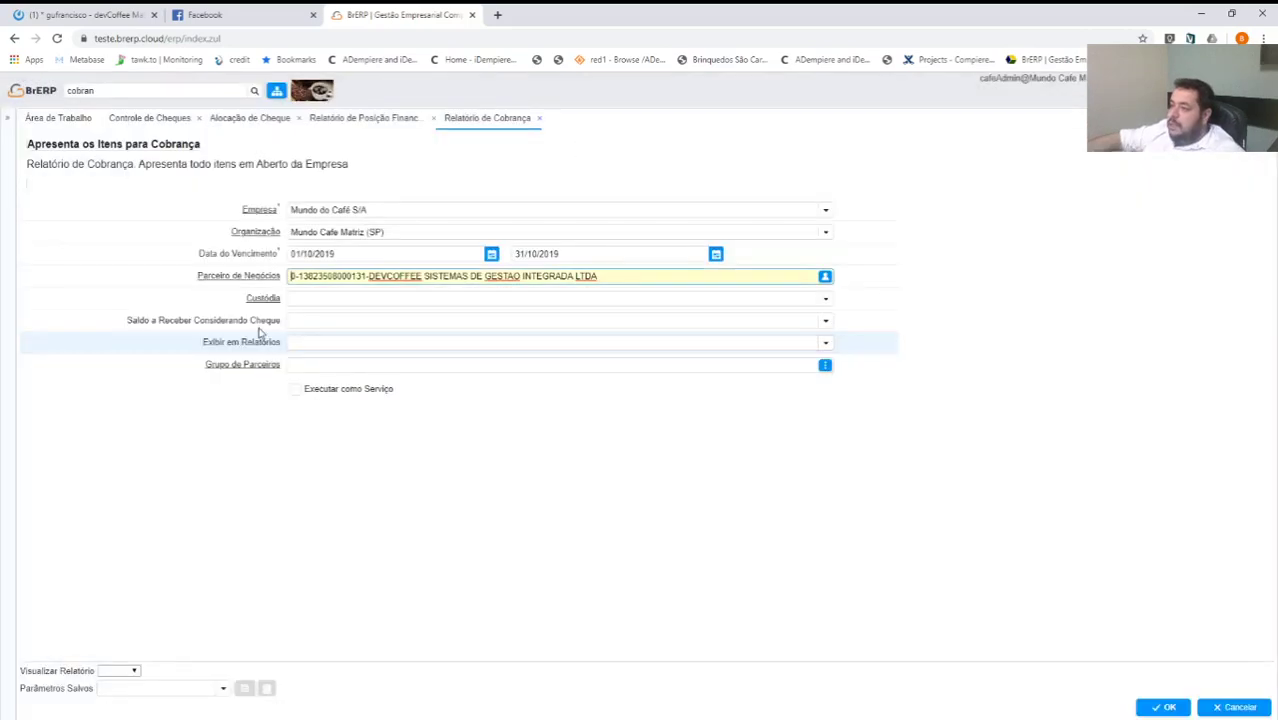
pyautogui.click(824, 321)
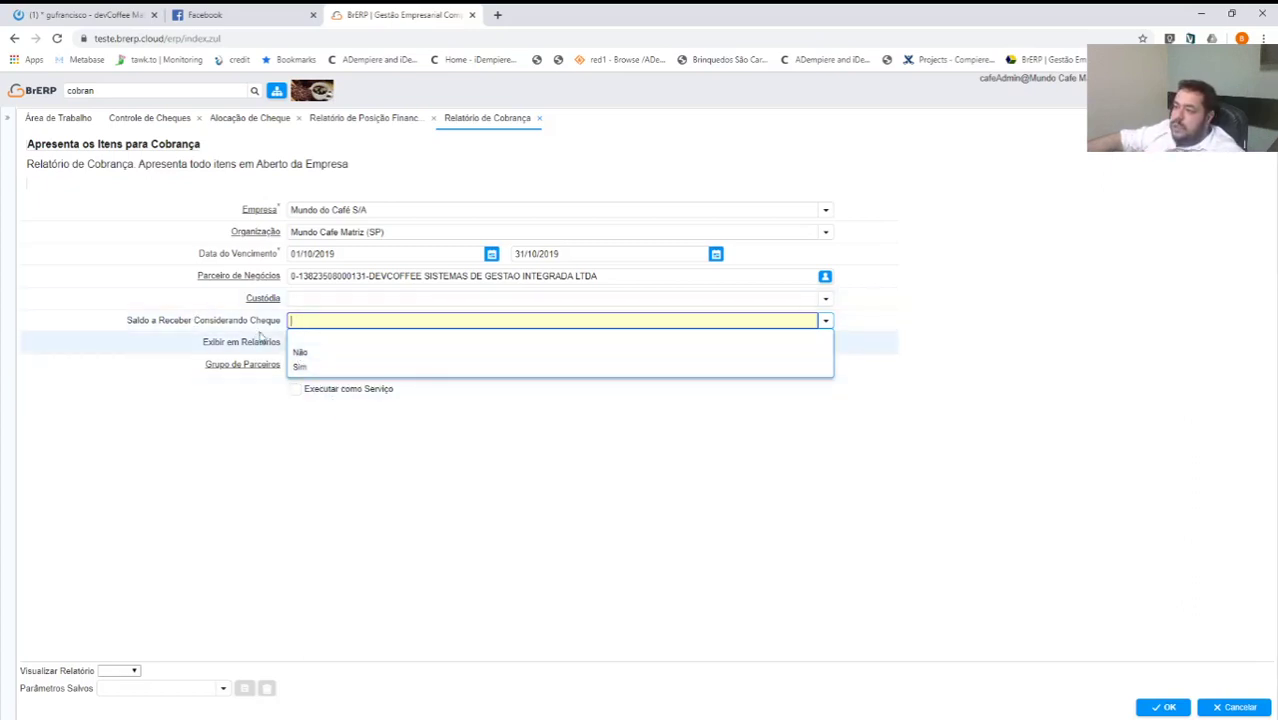
pyautogui.click(302, 356)
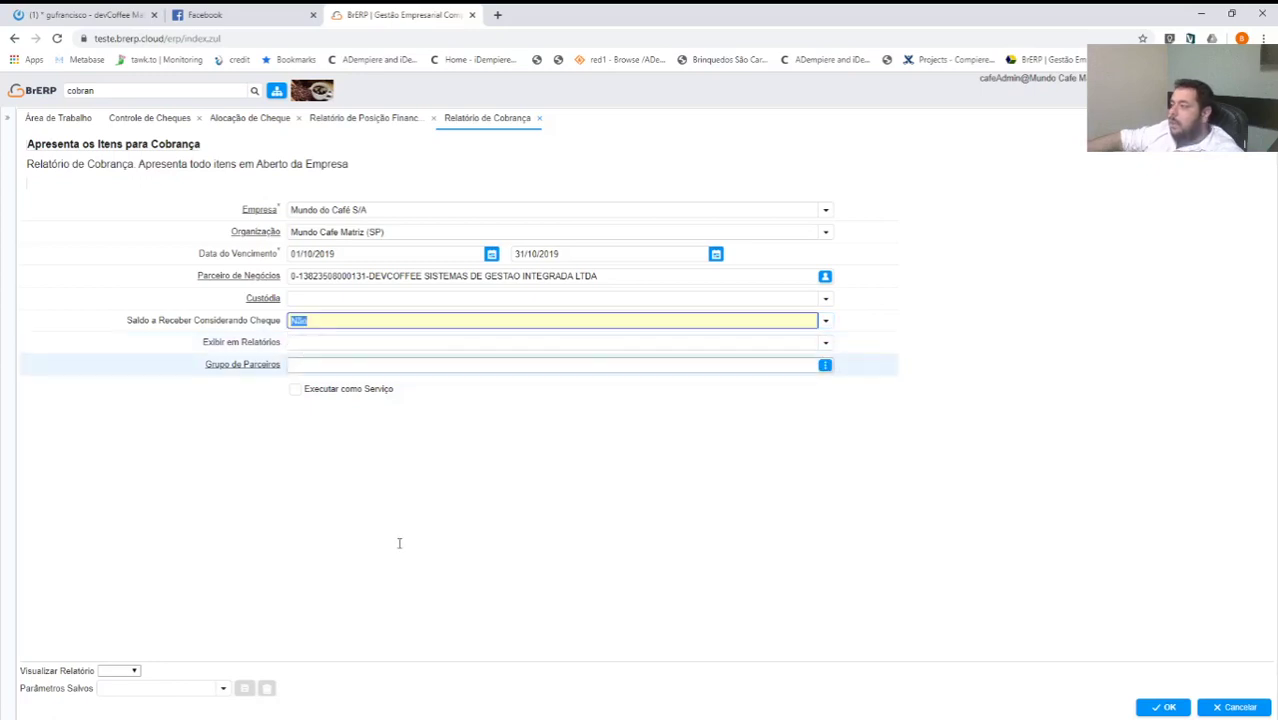
pyautogui.click(540, 121)
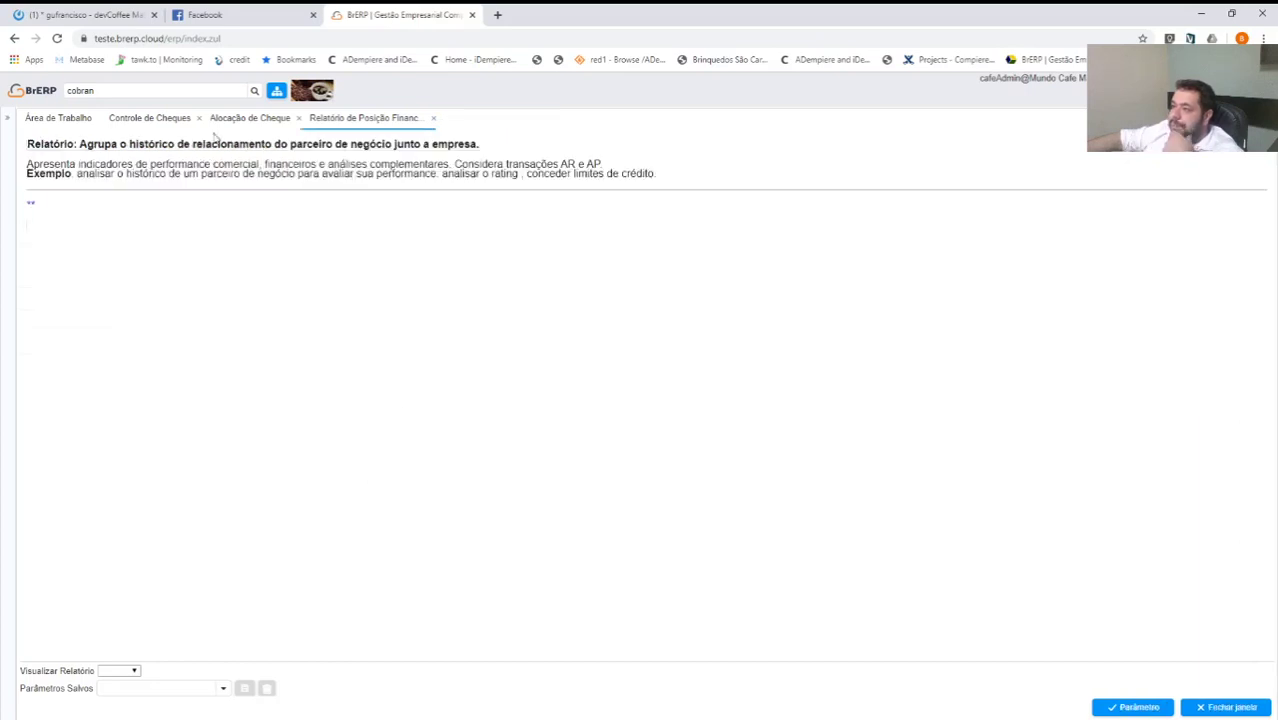
# Drill from cheque 88's allocation into invoice 100219's payment schedule showing Tem cheque Custodia.
pyautogui.click(169, 127)
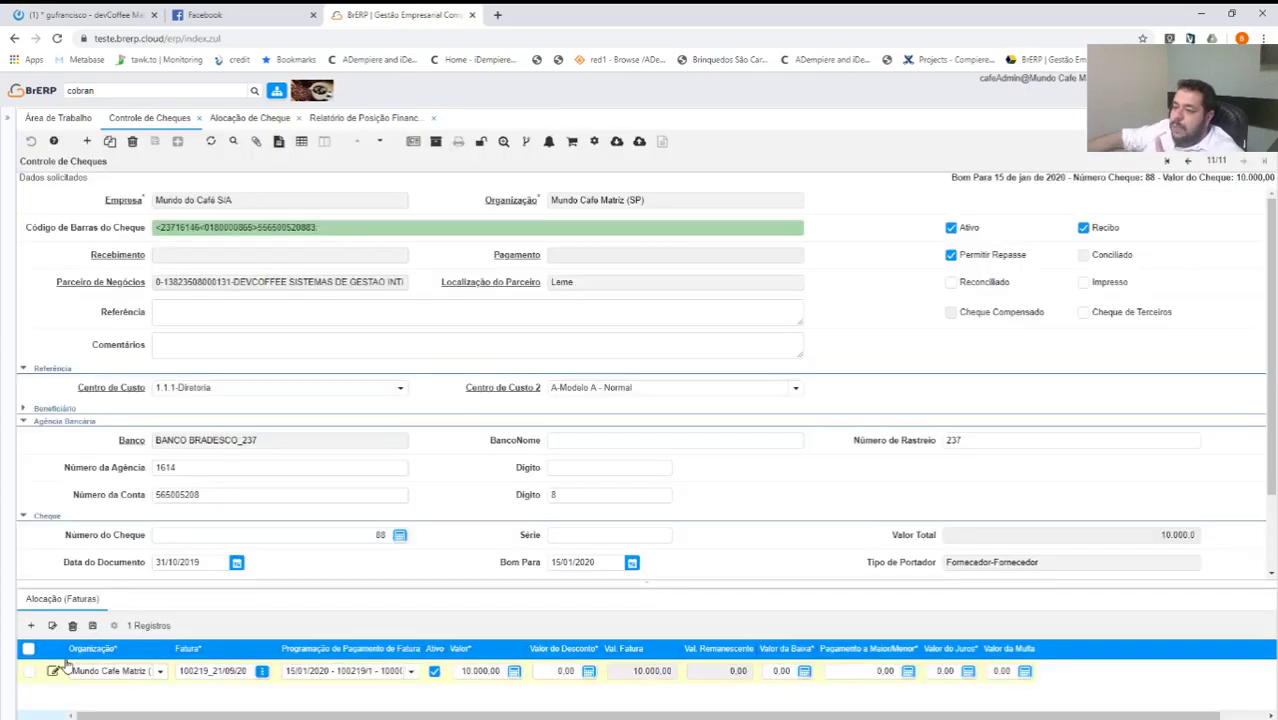
pyautogui.click(47, 600)
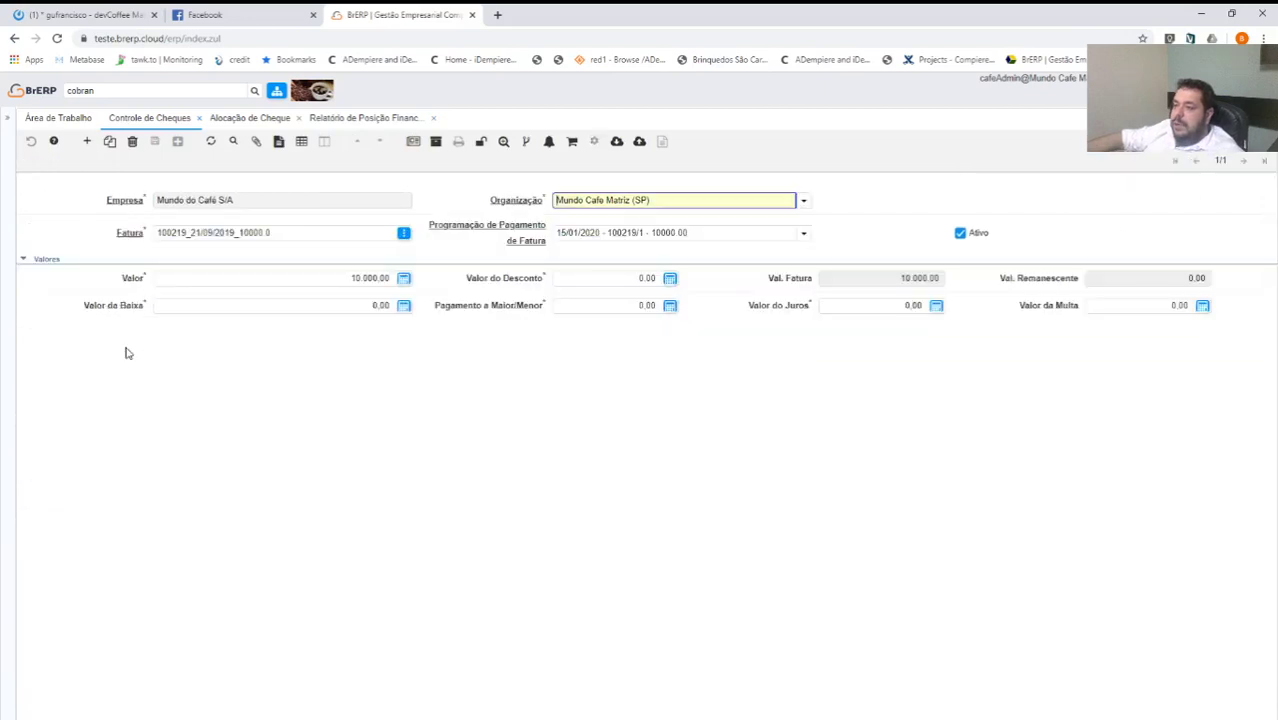
pyautogui.click(127, 235)
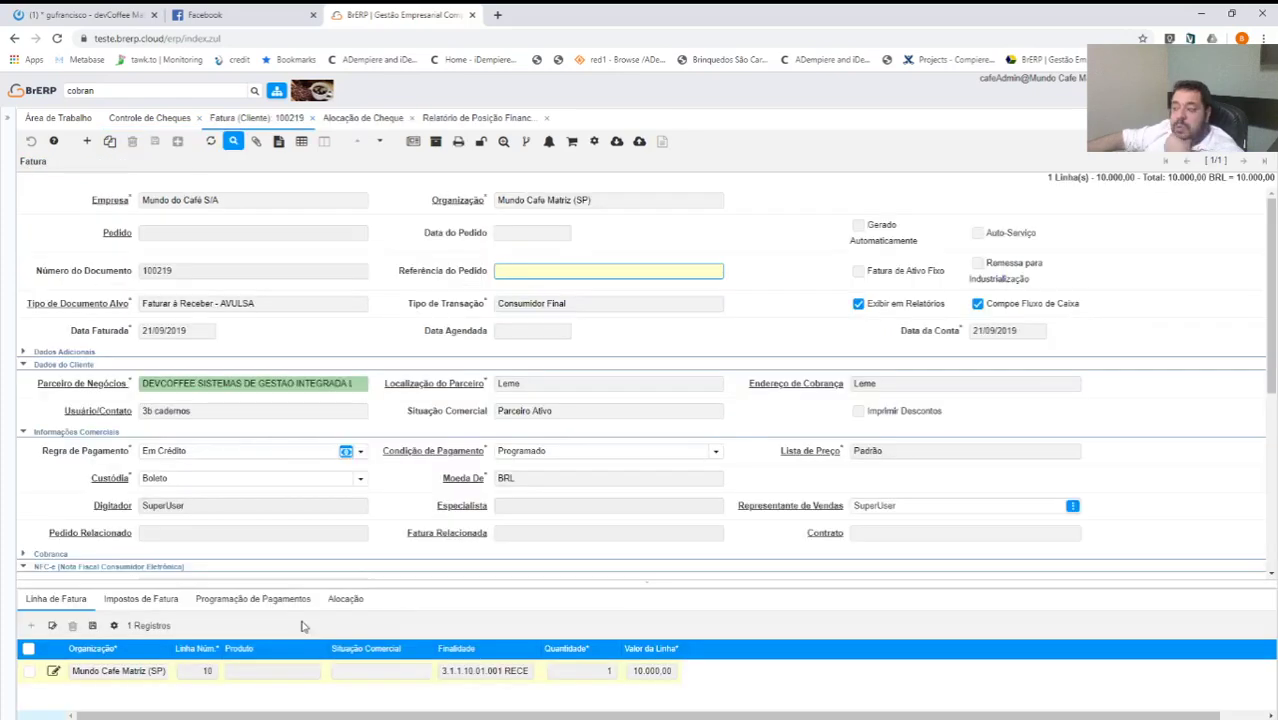
pyautogui.click(256, 598)
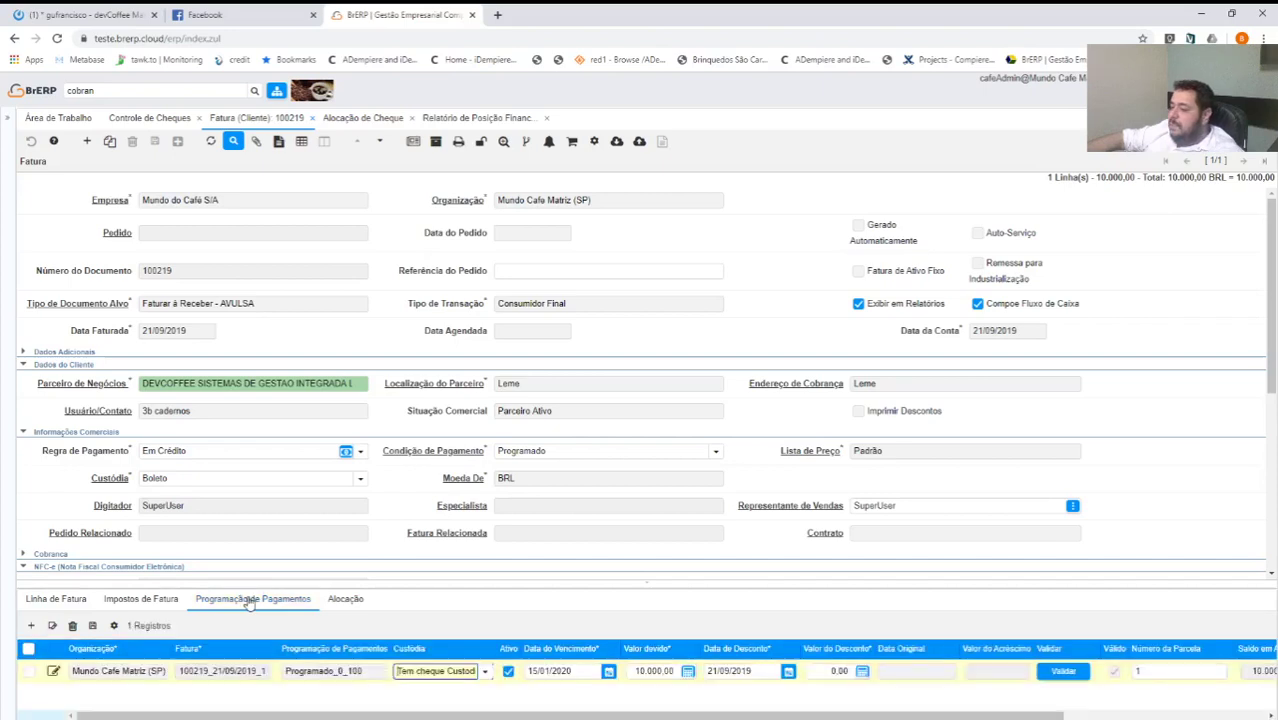
pyautogui.click(250, 600)
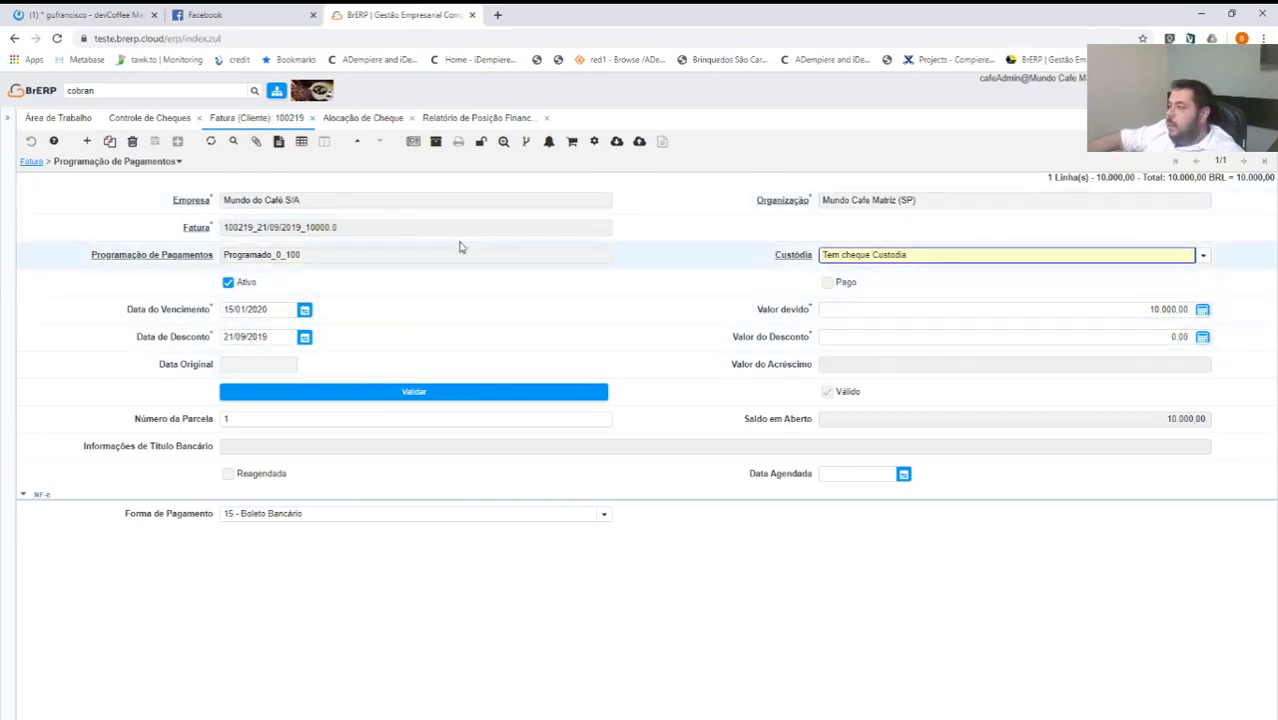
# Return to the Área de Trabalho dashboard.
pyautogui.click(95, 91)
pyautogui.moveTo(93, 91); pyautogui.dragTo(63, 122)
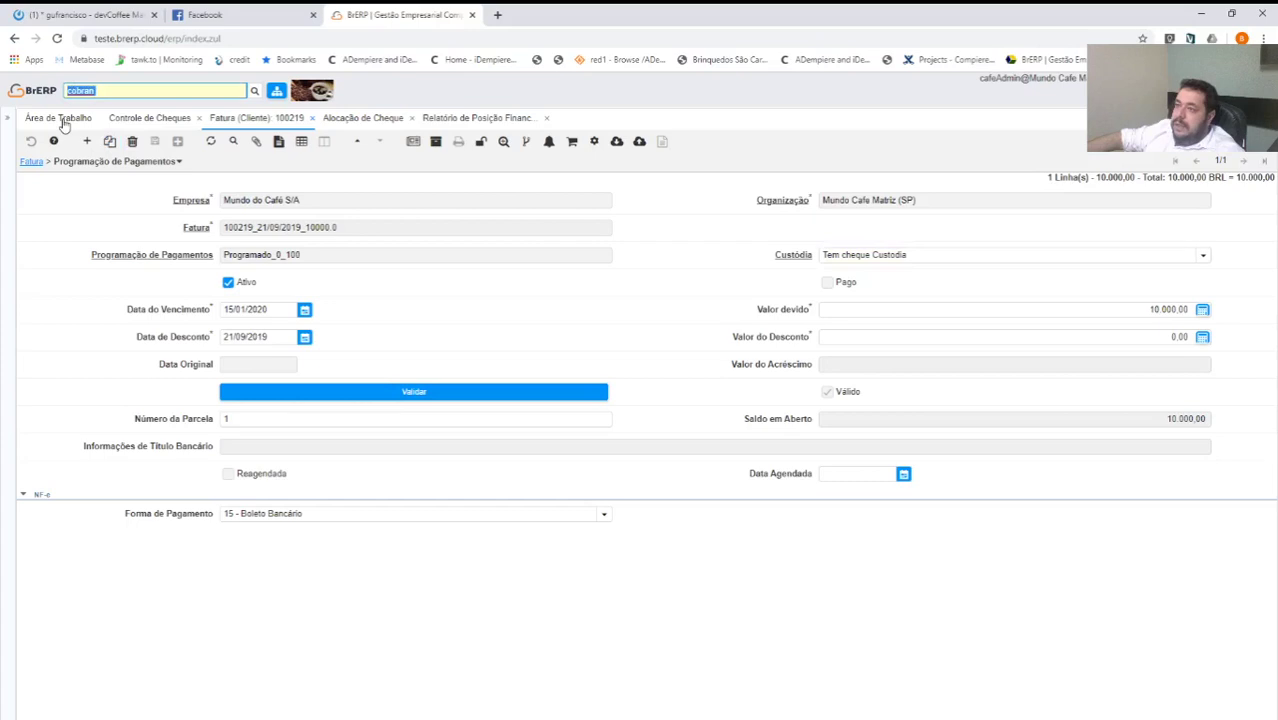
pyautogui.click(63, 118)
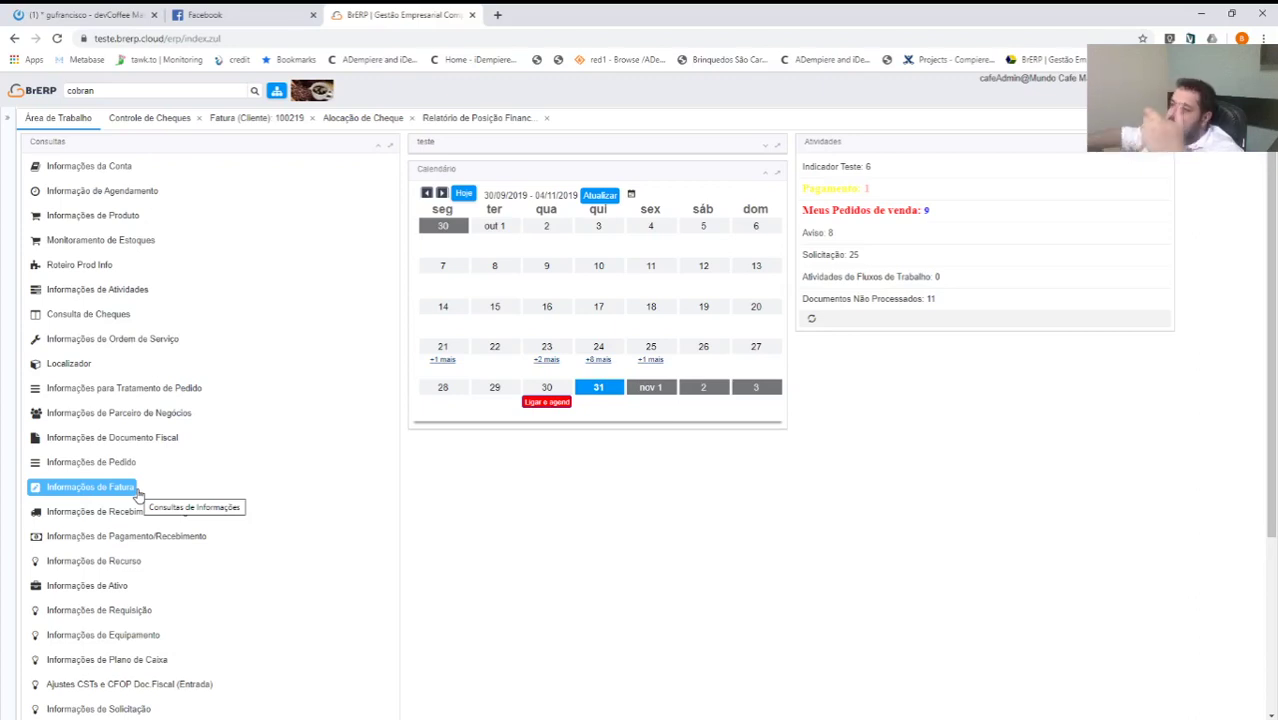
# Open Consulta de Cheques and run a search with default filters, finding 0 rows.
pyautogui.scroll(-5, 176, 536)
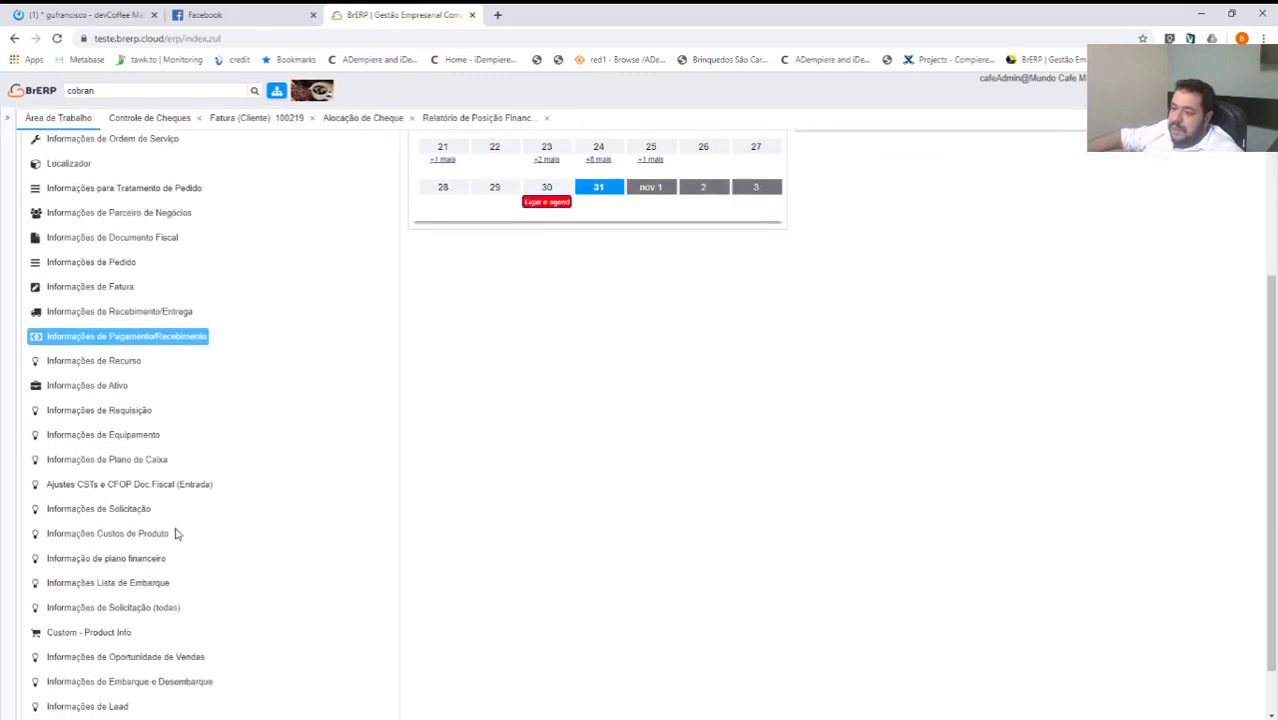
pyautogui.scroll(5, 170, 570)
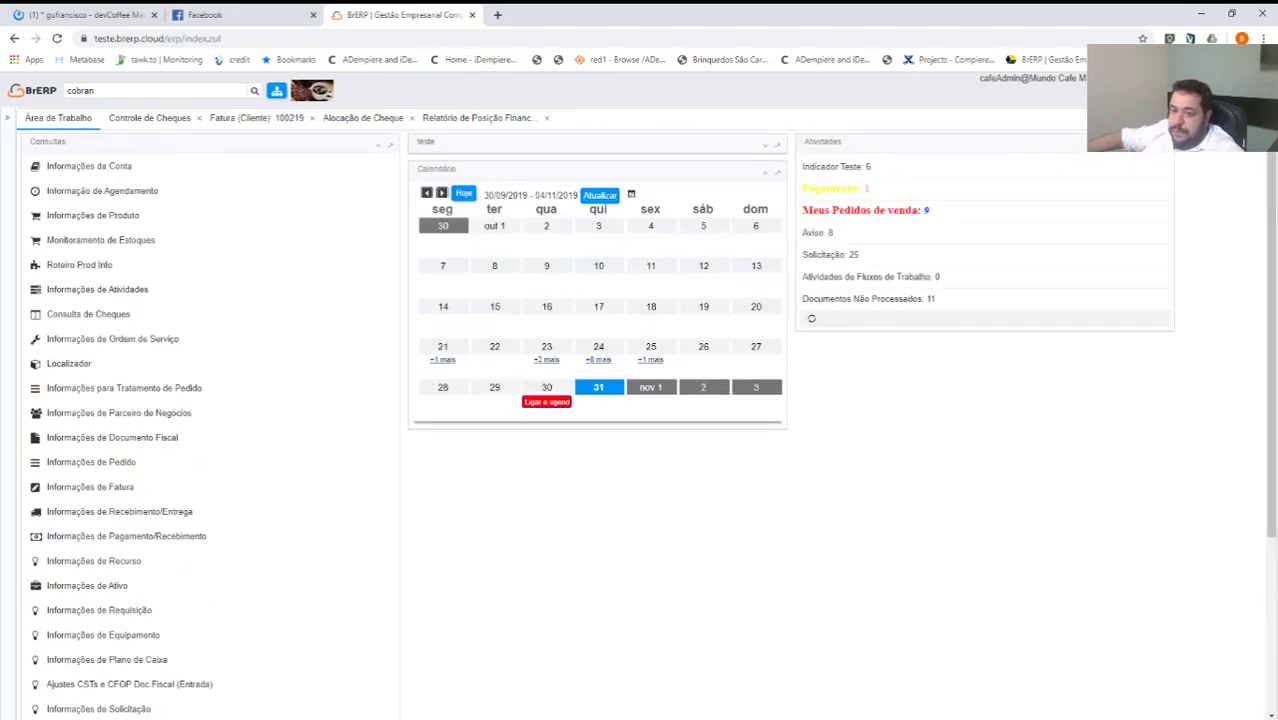
pyautogui.hotkey('ctrl', 'f')
pyautogui.write('che')
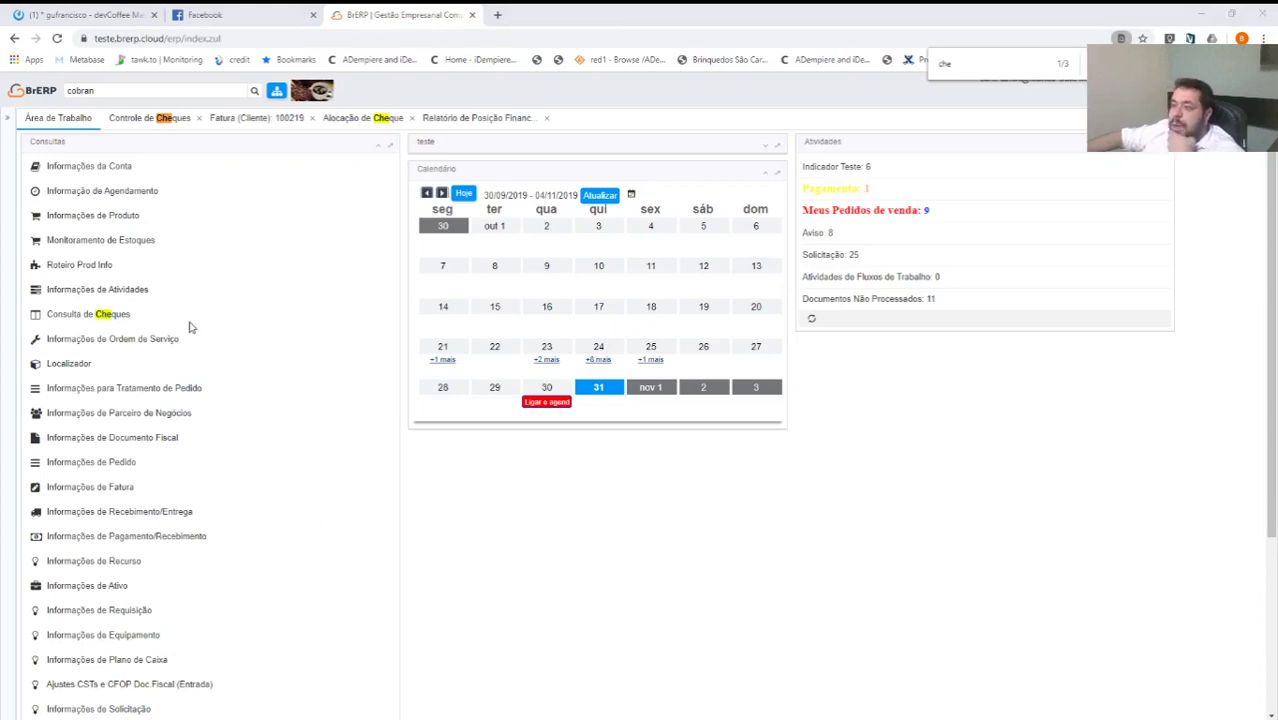
pyautogui.click(57, 318)
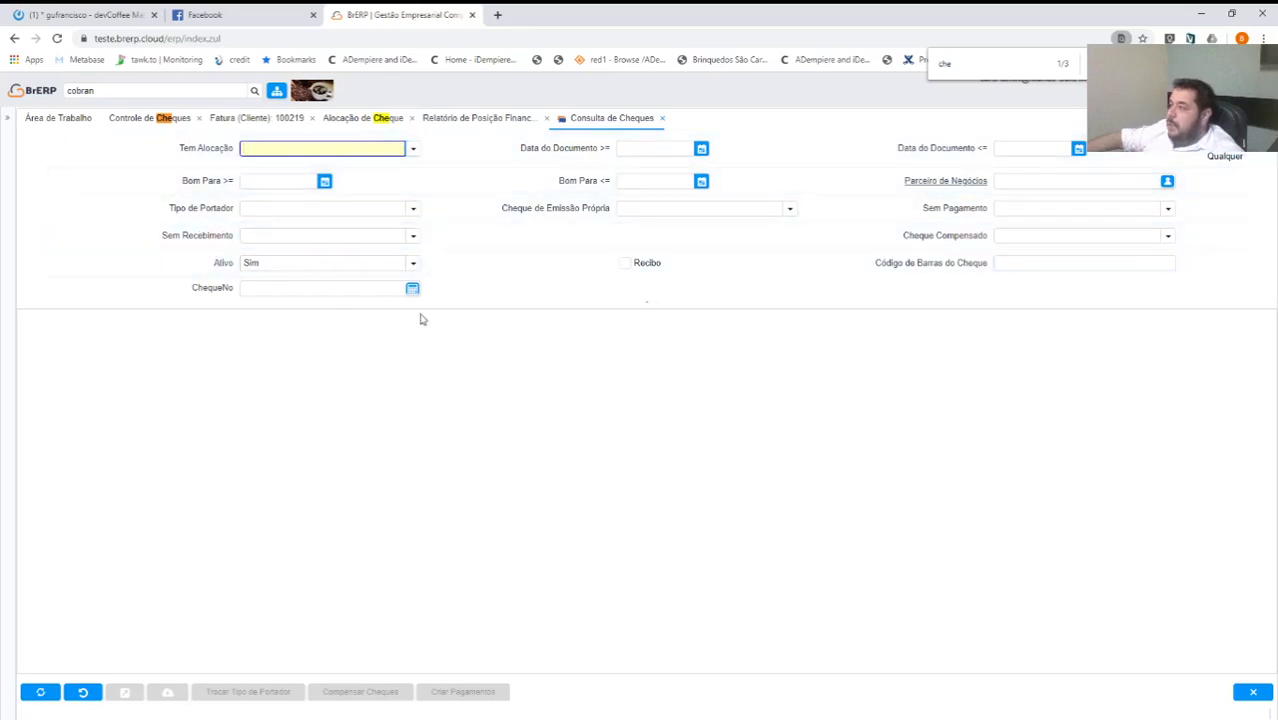
pyautogui.click(36, 693)
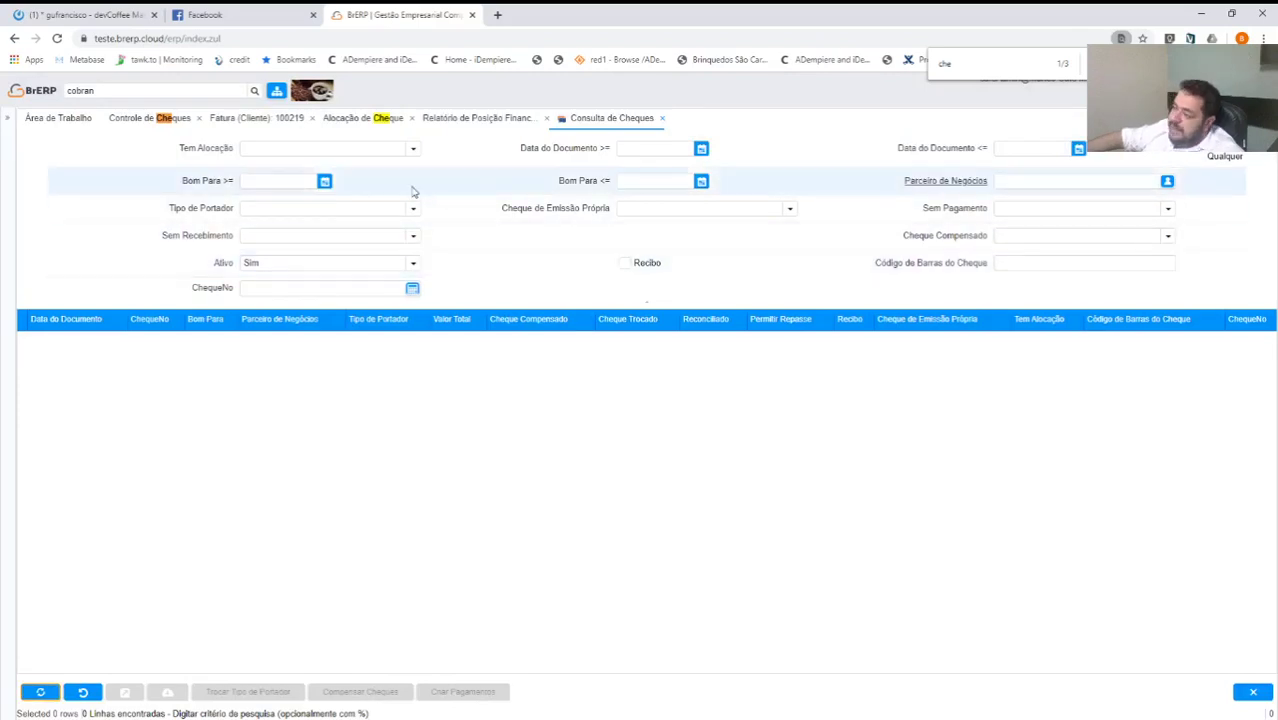
# Restrict the cheque search to Recibo and rerun it with Sem Recebimento set to Não.
pyautogui.click(624, 262)
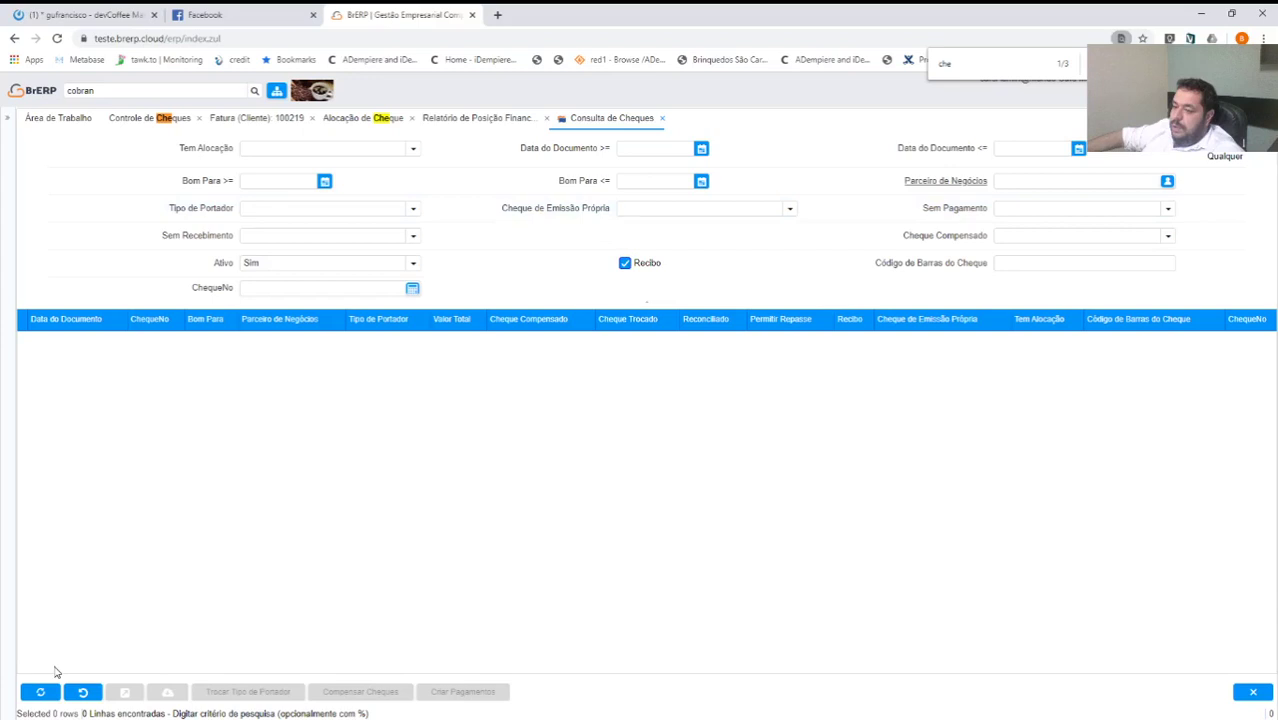
pyautogui.click(40, 691)
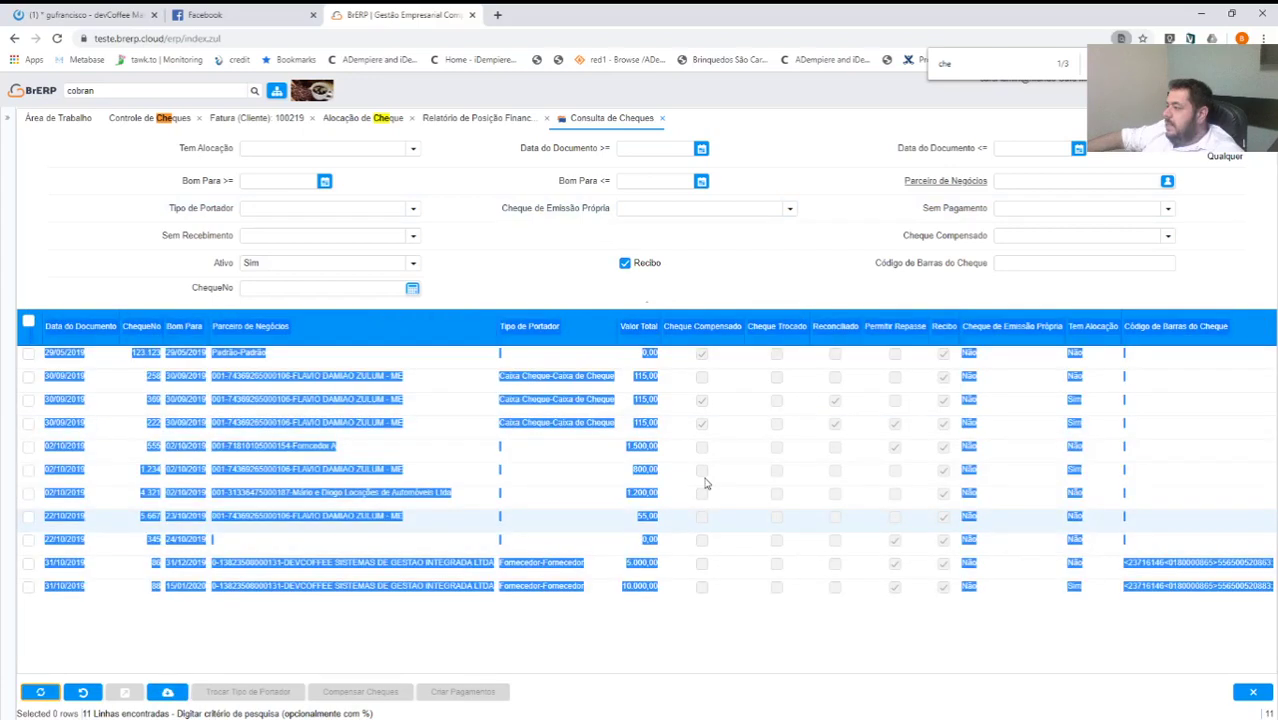
pyautogui.click(554, 592)
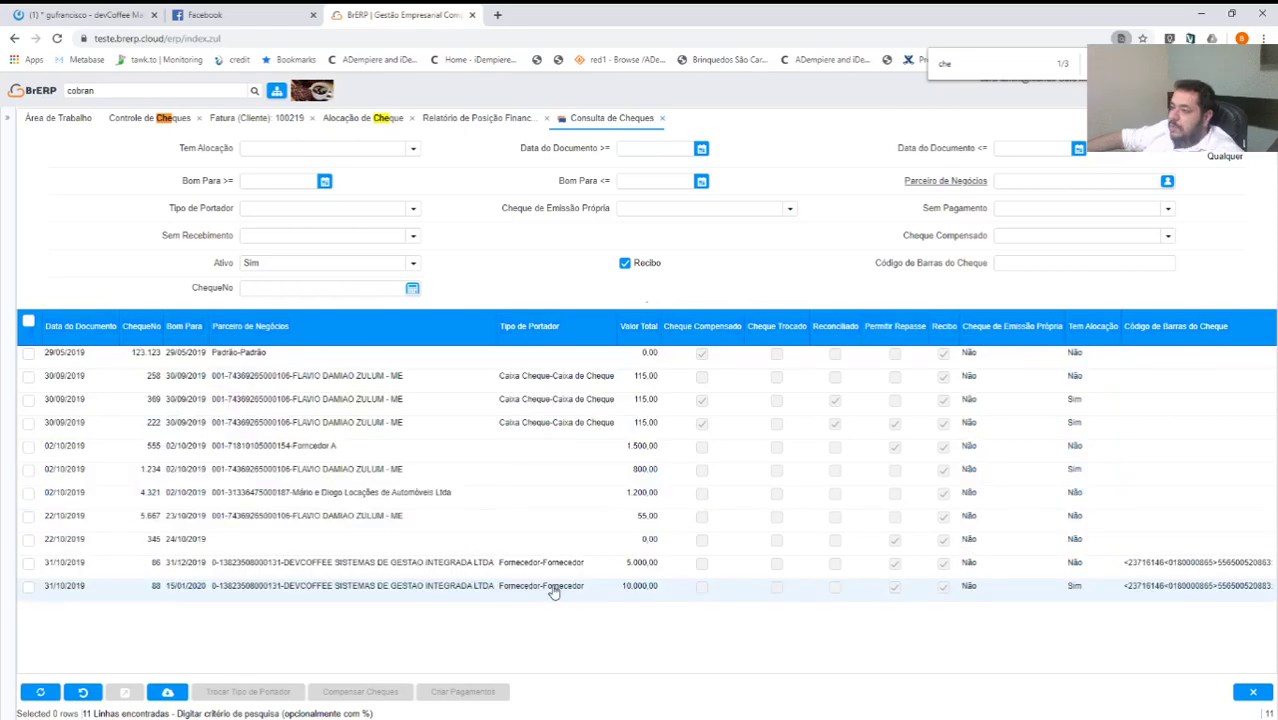
pyautogui.click(412, 235)
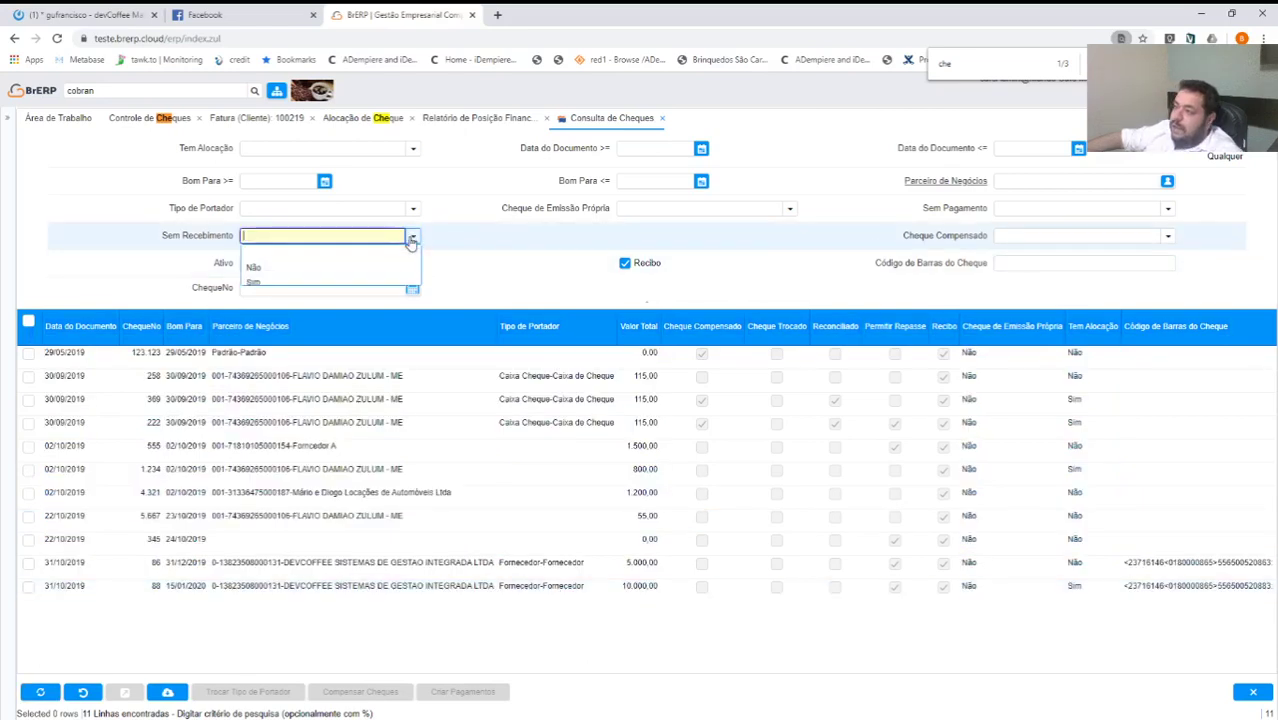
pyautogui.click(300, 268)
pyautogui.click(83, 691)
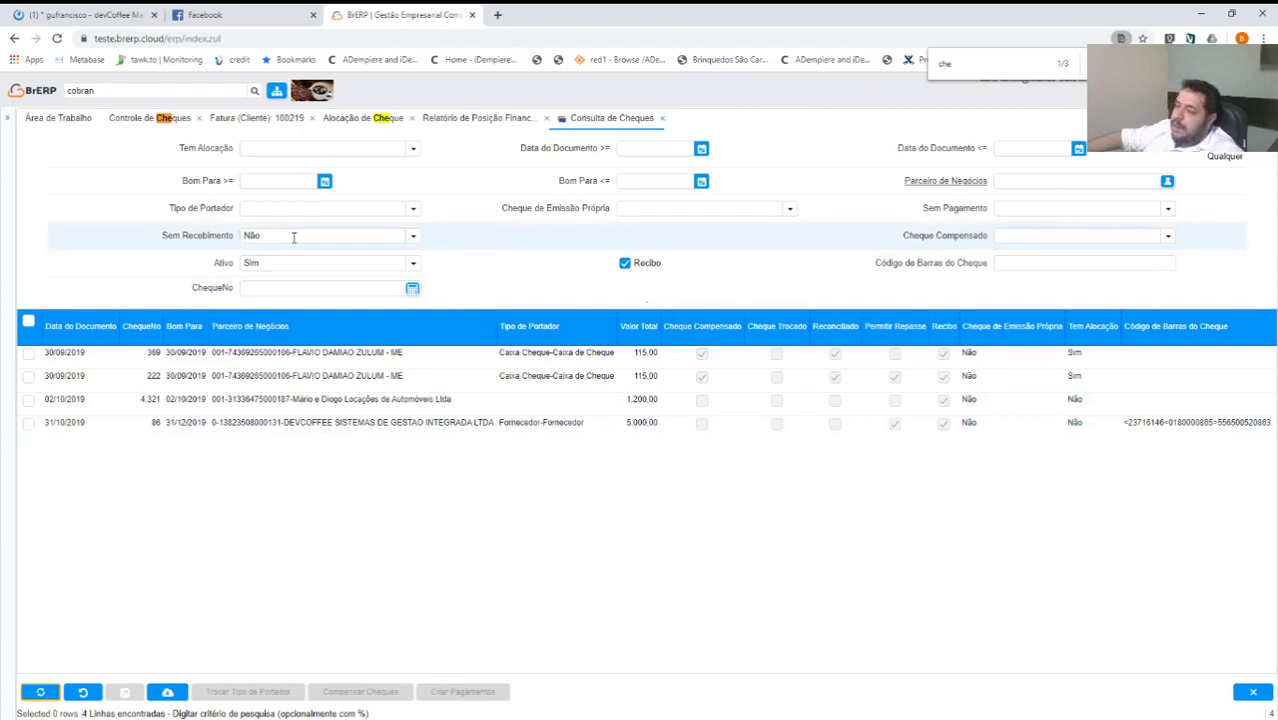
# Switch Sem Recebimento to Sim, rerun the search, and mark cheque 88 for 10.000,00.
pyautogui.click(390, 236)
pyautogui.click(262, 275)
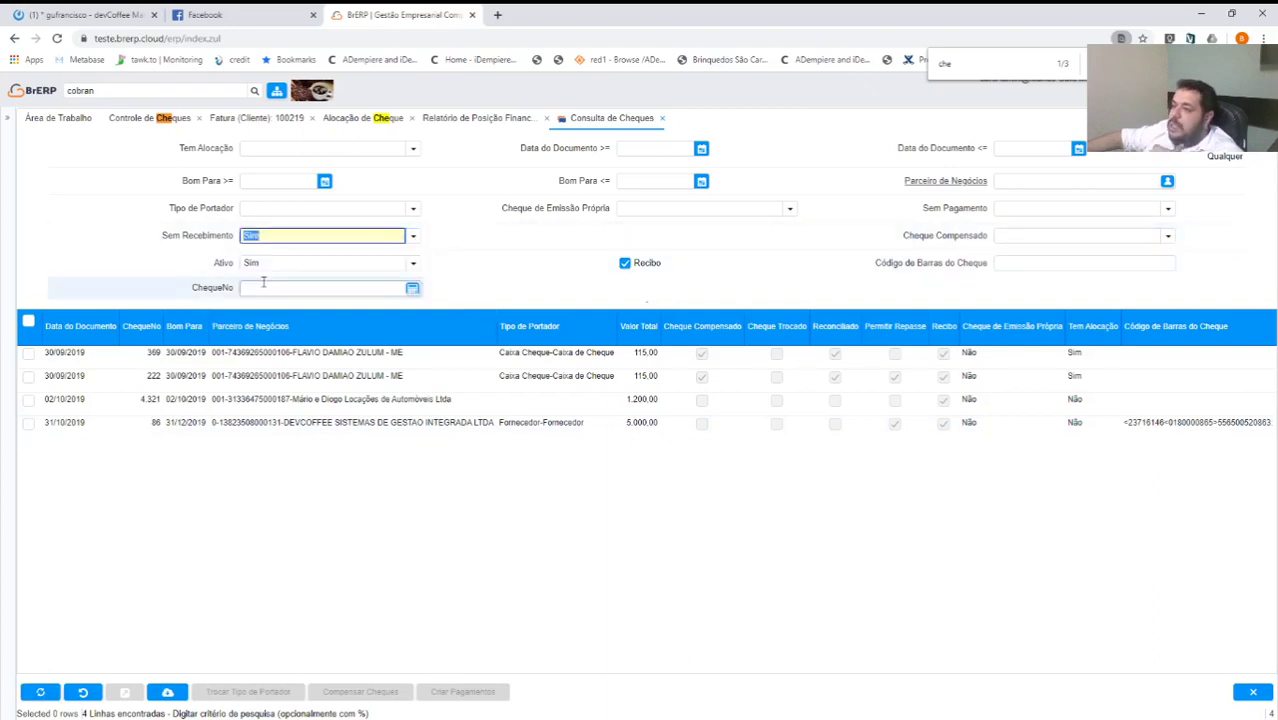
pyautogui.click(50, 692)
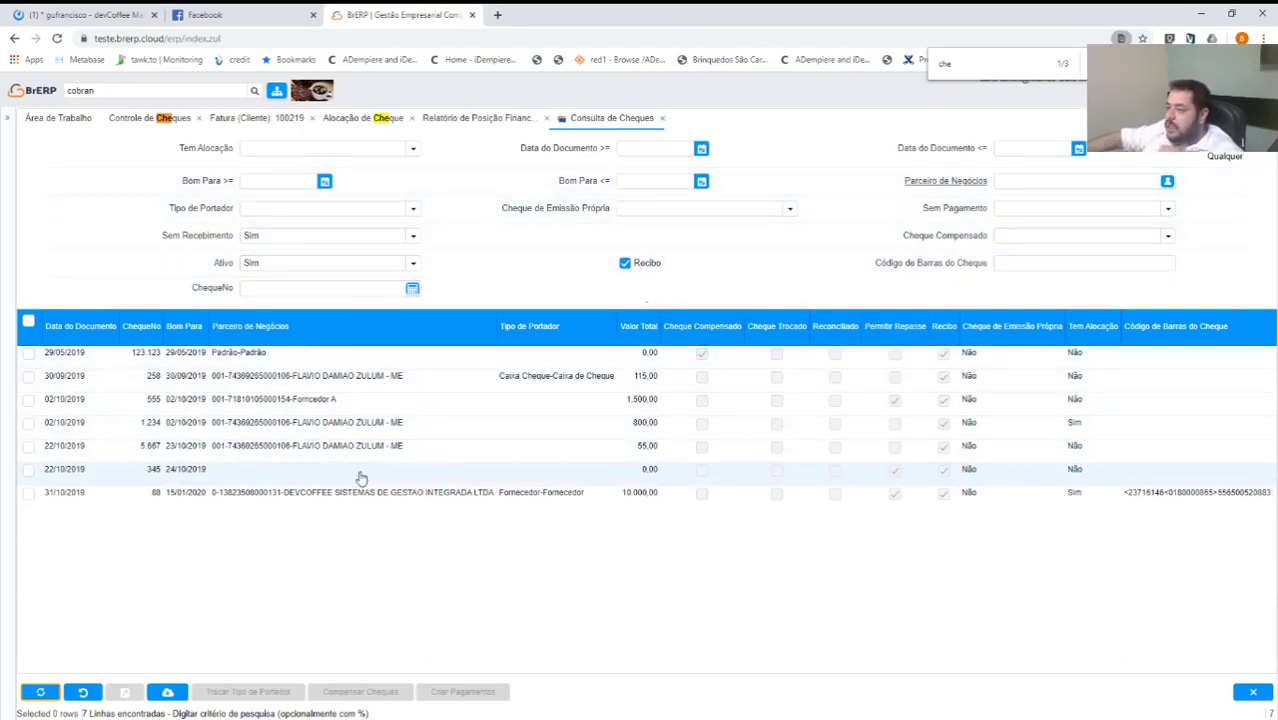
pyautogui.click(29, 496)
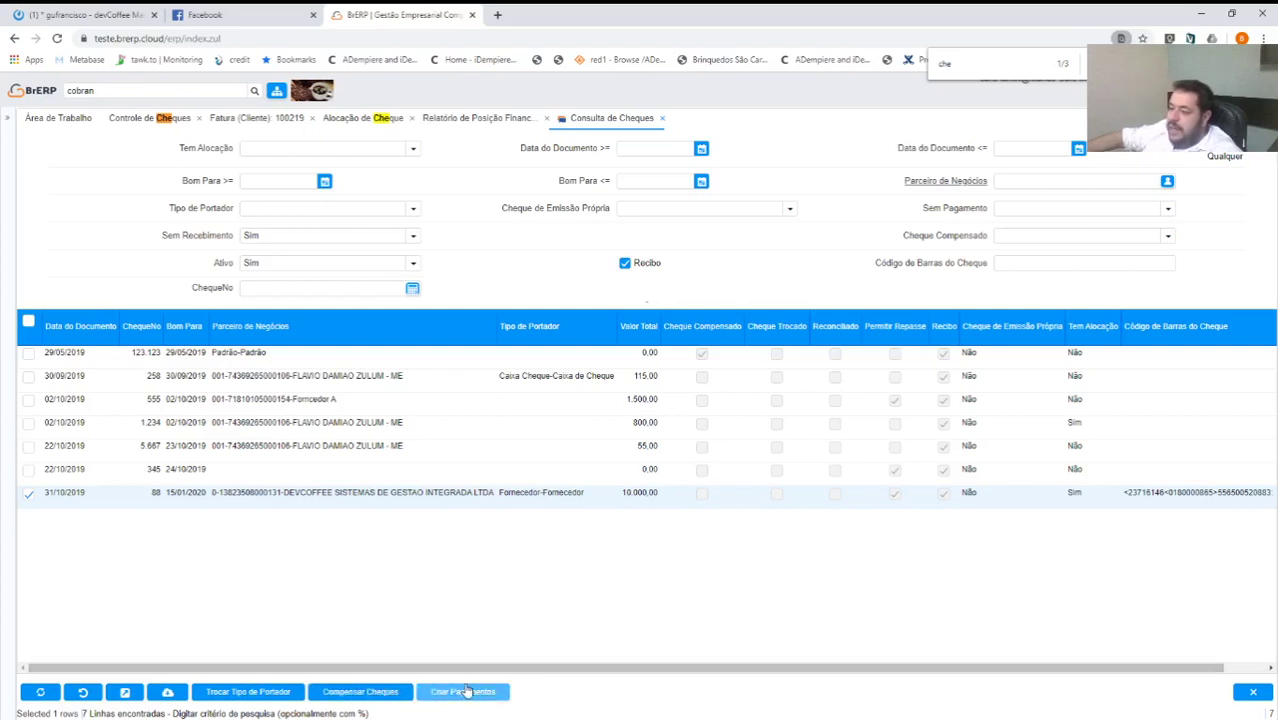
# Run Criar Pagamentos for cheque 88 as Completar, Recebimento Cheque, holder Caixa Cheque-Caixa de Cheque.
pyautogui.click(462, 691)
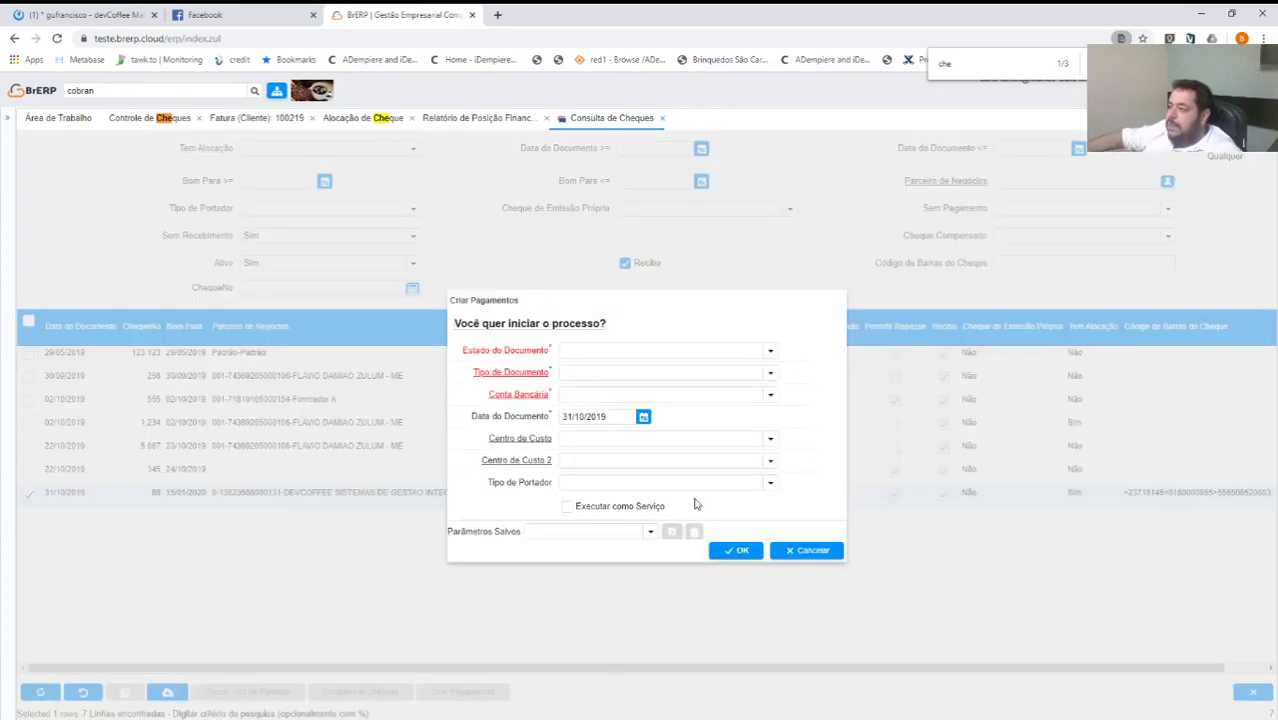
pyautogui.click(775, 355)
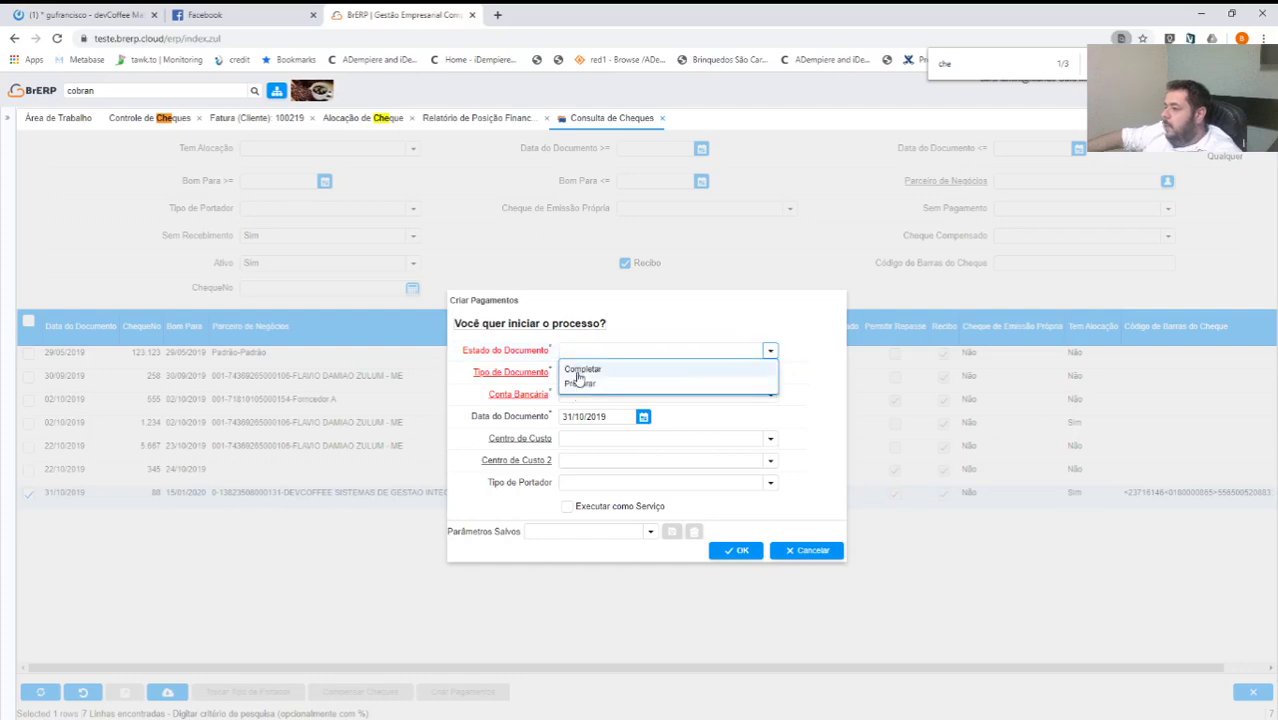
pyautogui.click(578, 372)
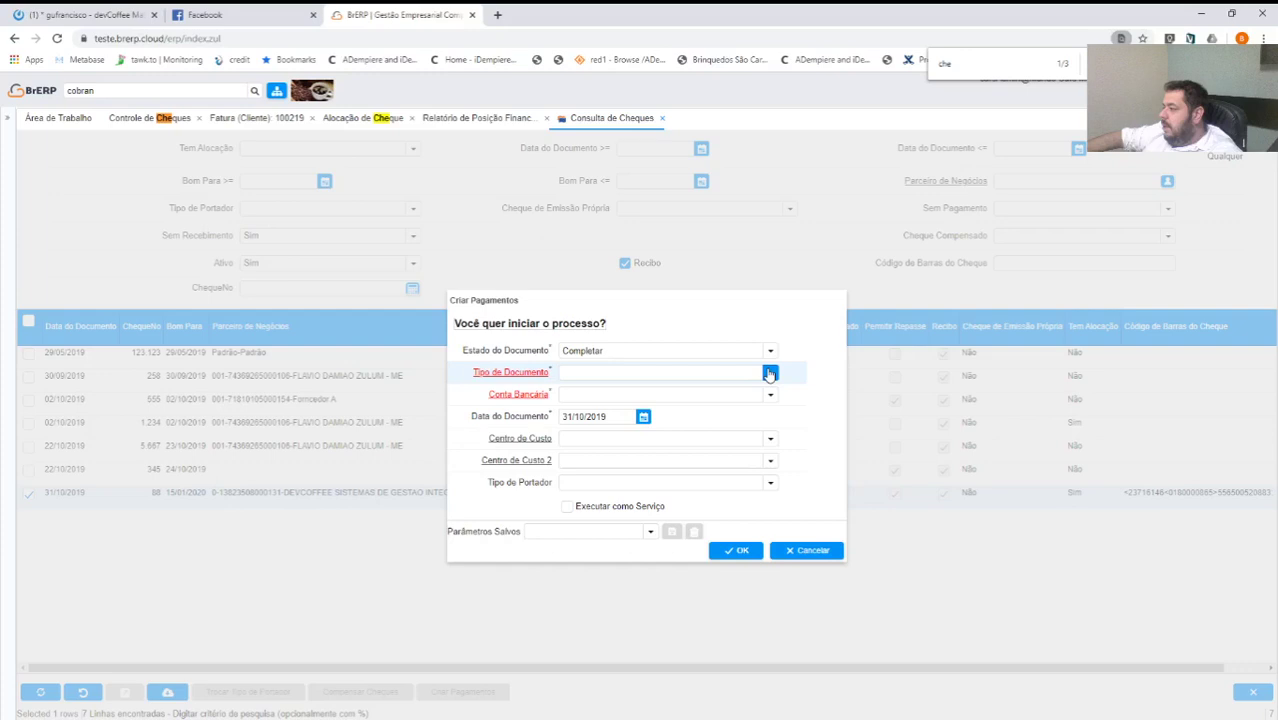
pyautogui.click(769, 372)
pyautogui.click(769, 440)
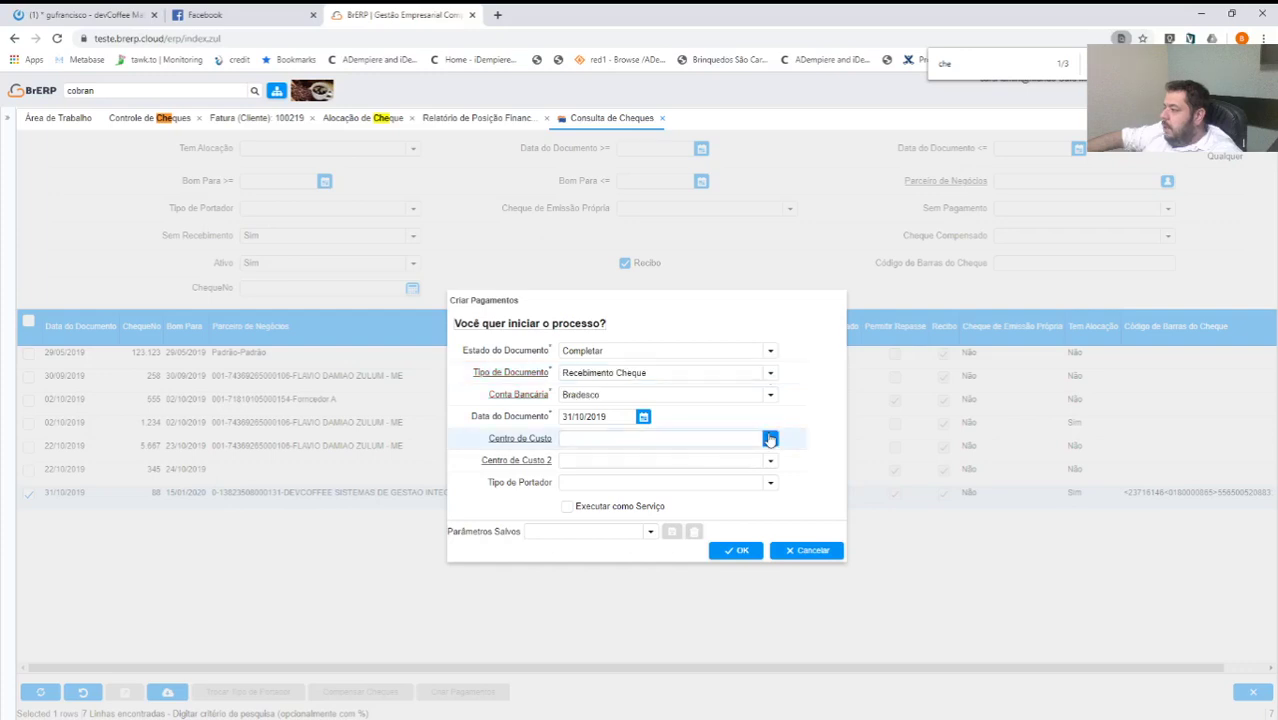
pyautogui.click(823, 443)
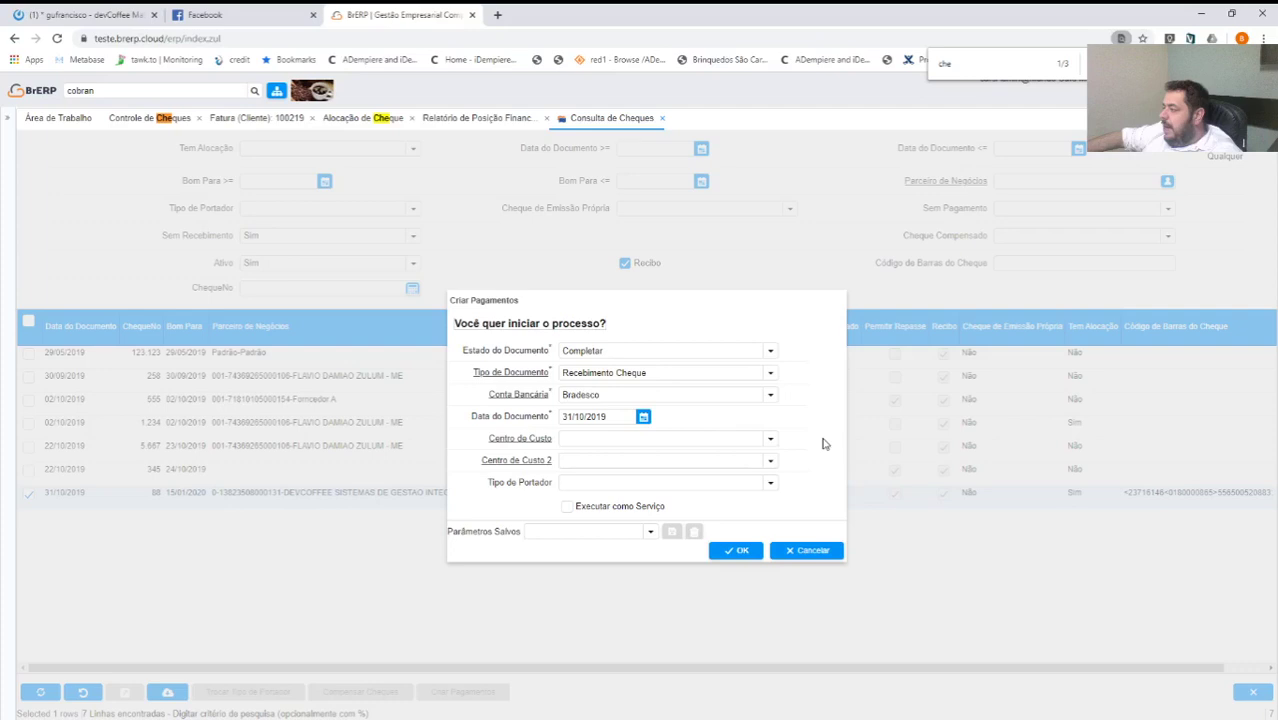
pyautogui.click(770, 482)
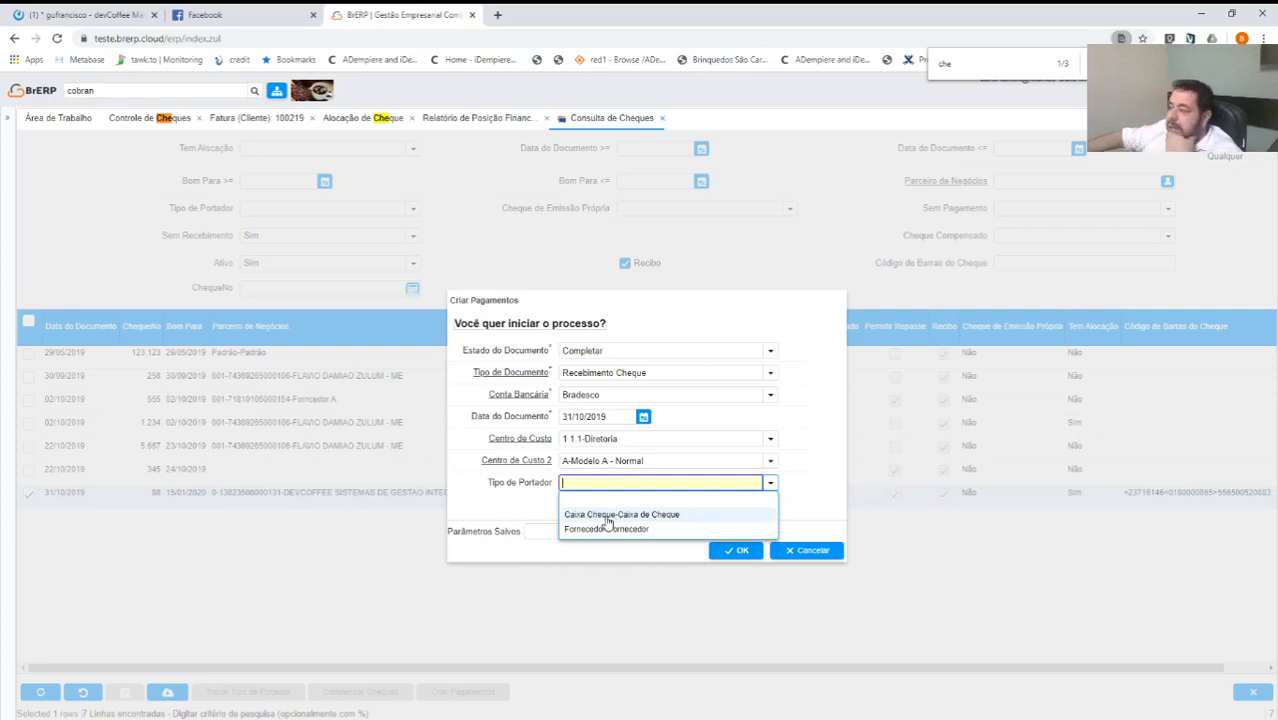
pyautogui.click(606, 515)
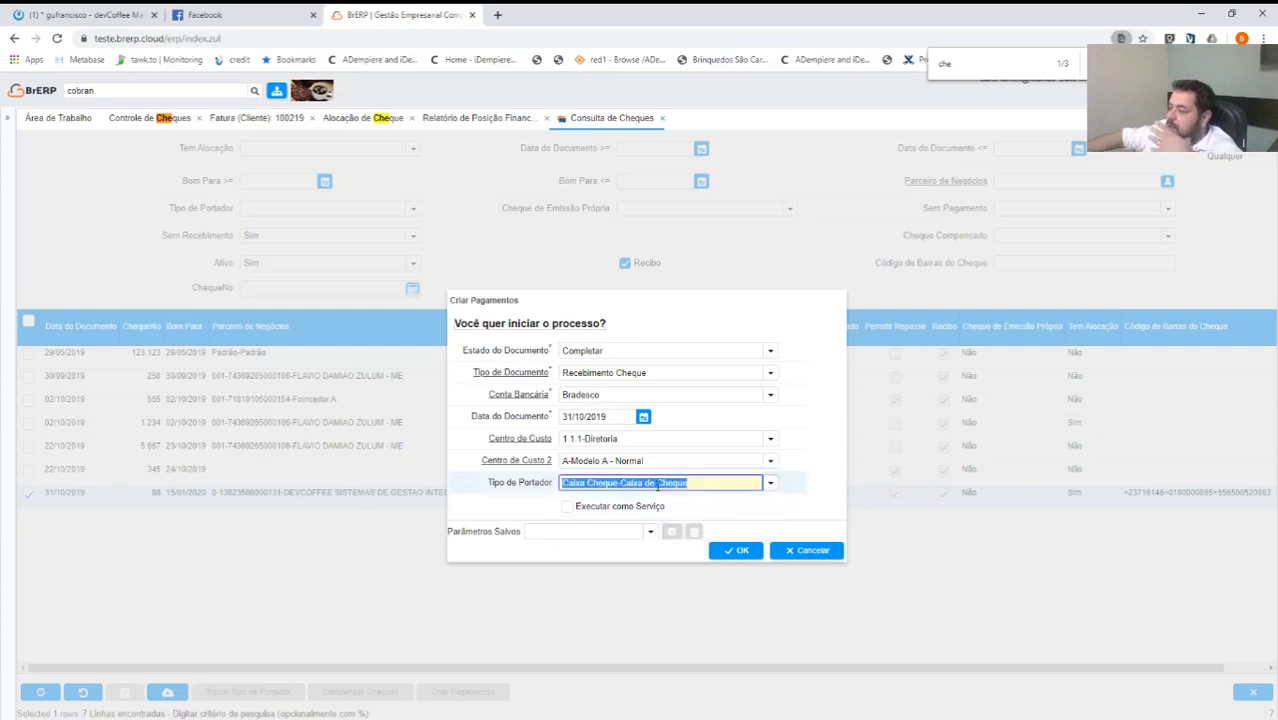
pyautogui.click(738, 551)
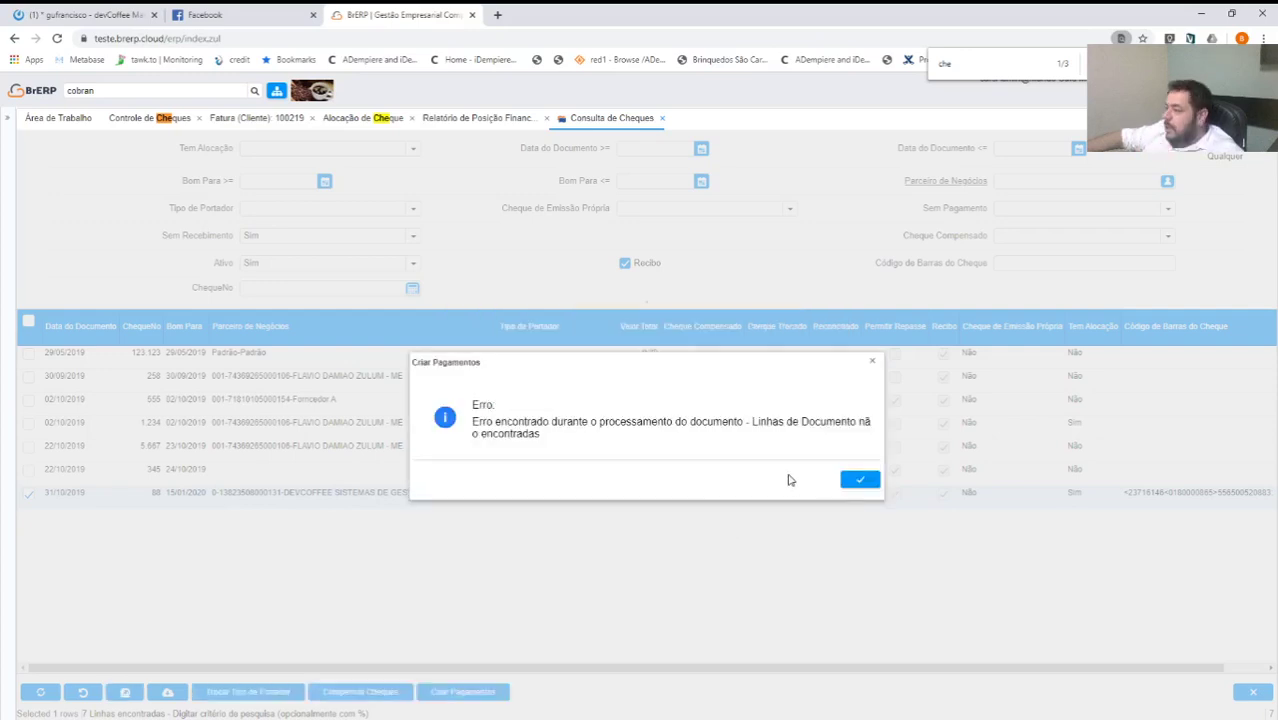
# After the document lines error, clear Centro de Custo 2 and rerun to create receipt 1000127.
pyautogui.click(867, 483)
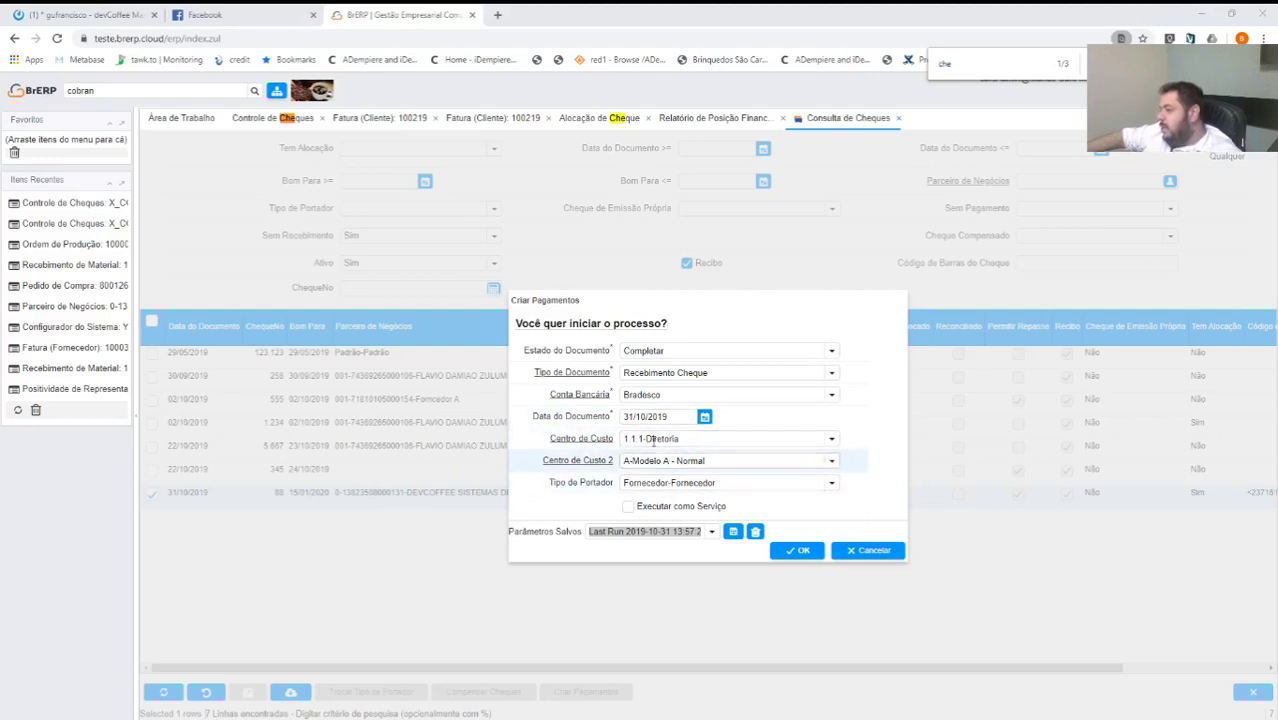
pyautogui.click(810, 466)
pyautogui.click(807, 480)
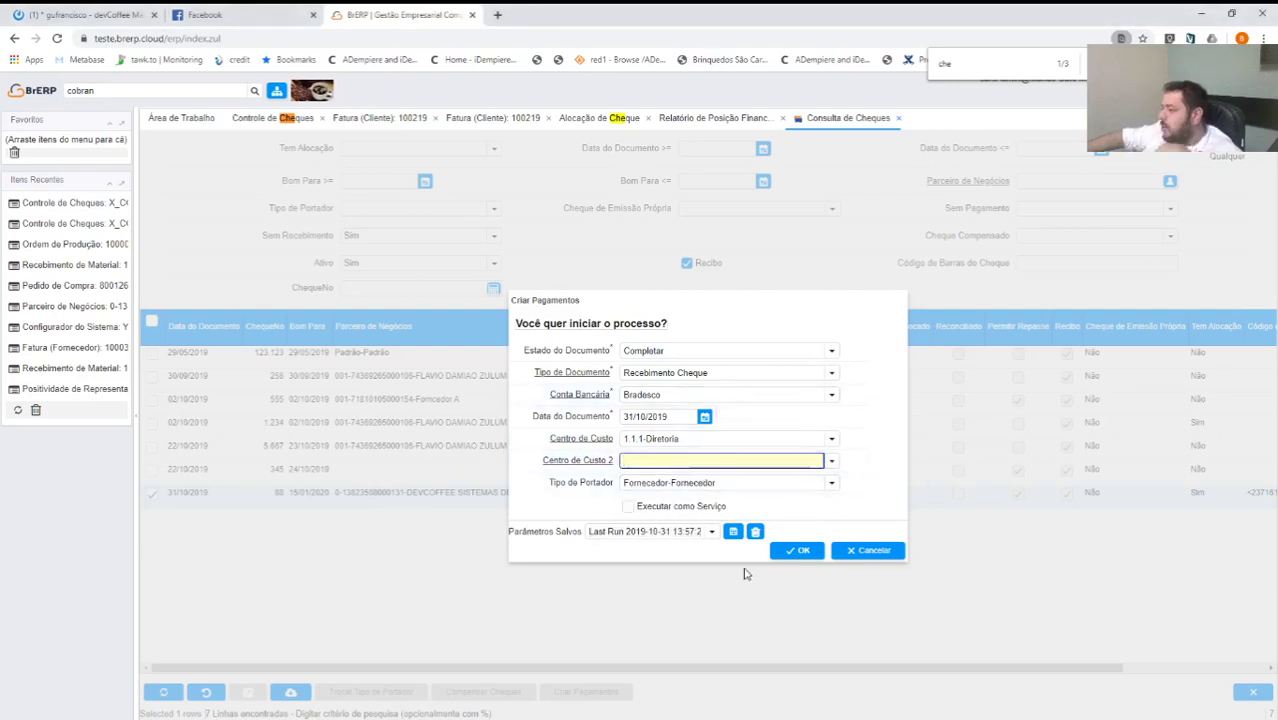
pyautogui.click(798, 551)
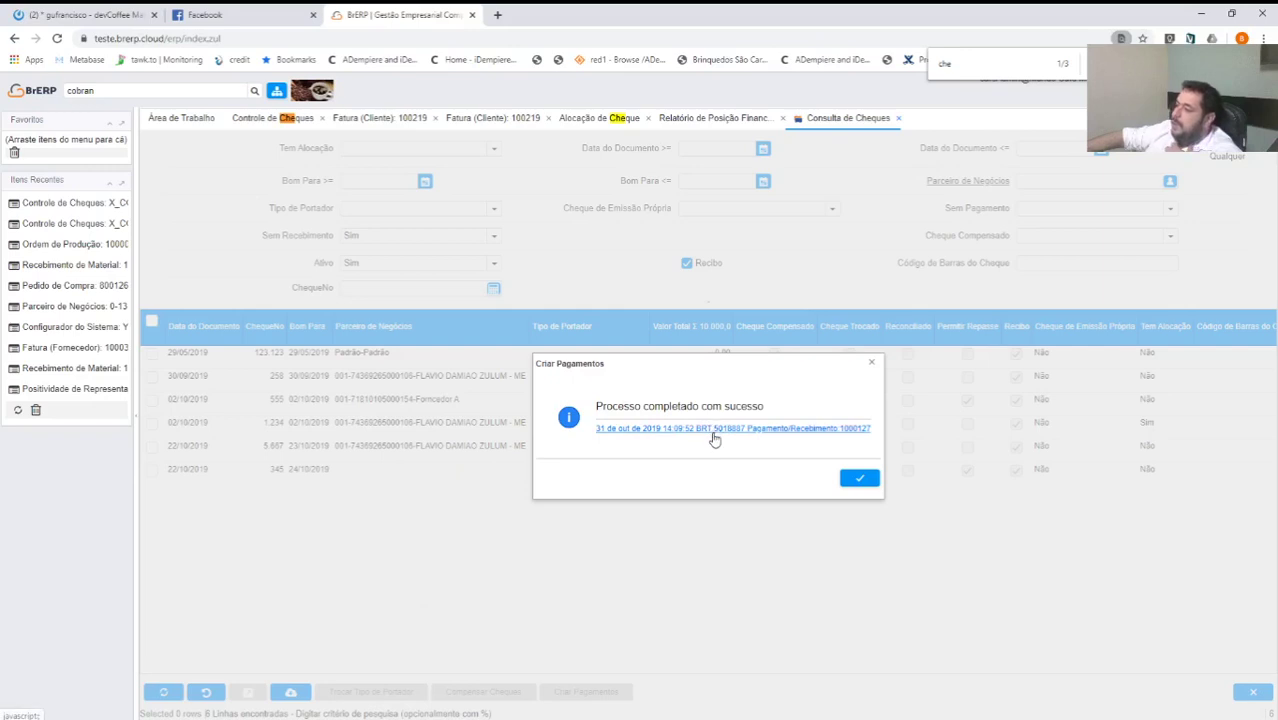
# Check receipt 1000127 allocating 10.000,00 to invoice 100219, then close the success message in Consulta de Cheques.
pyautogui.click(714, 434)
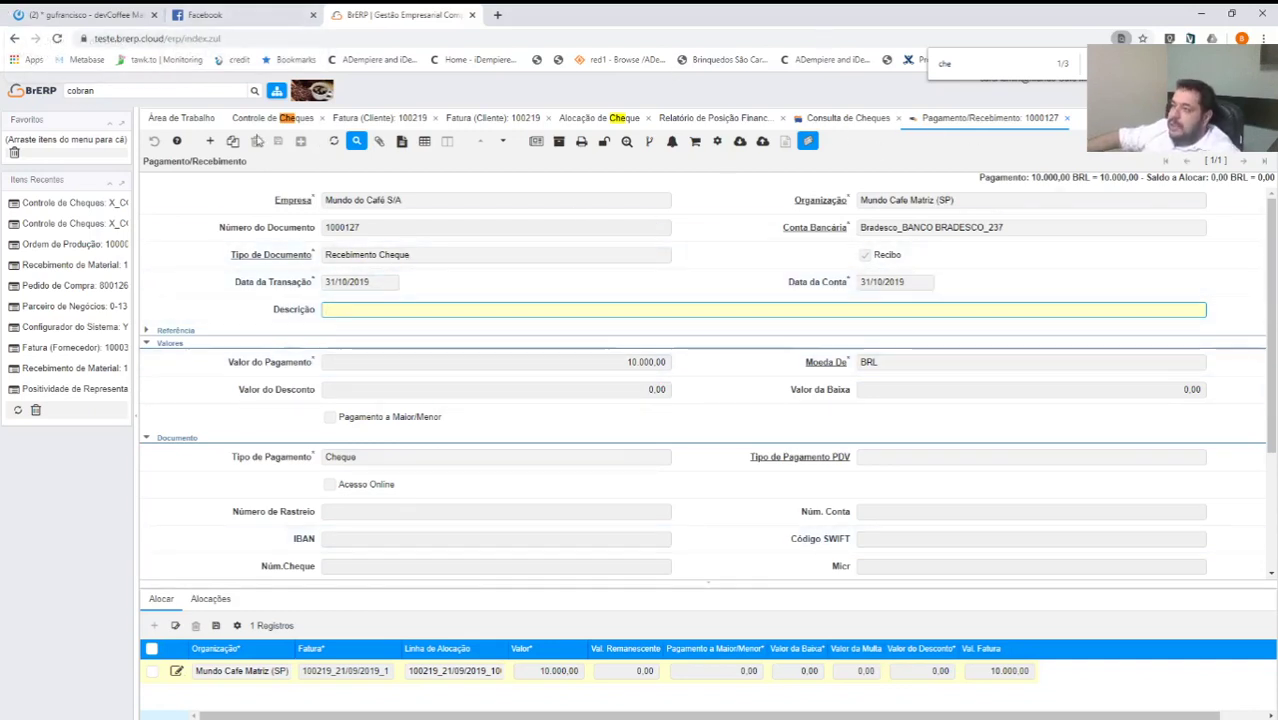
pyautogui.click(259, 119)
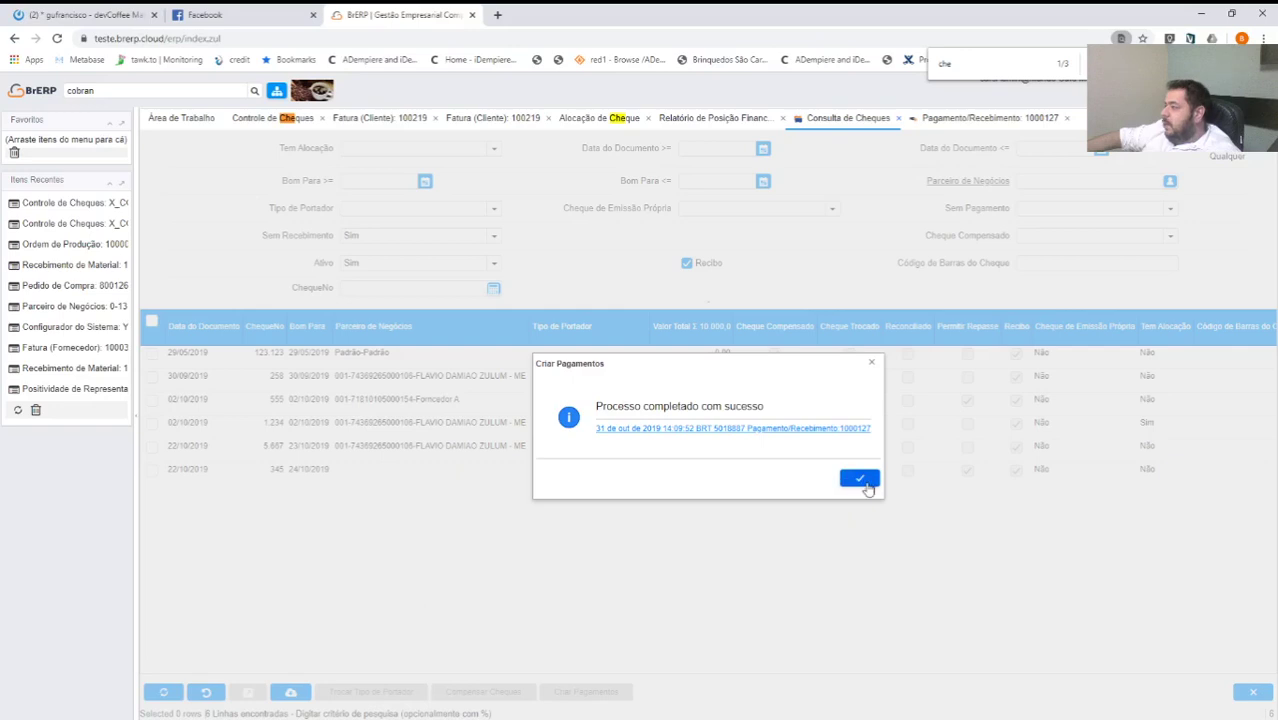
pyautogui.click(859, 479)
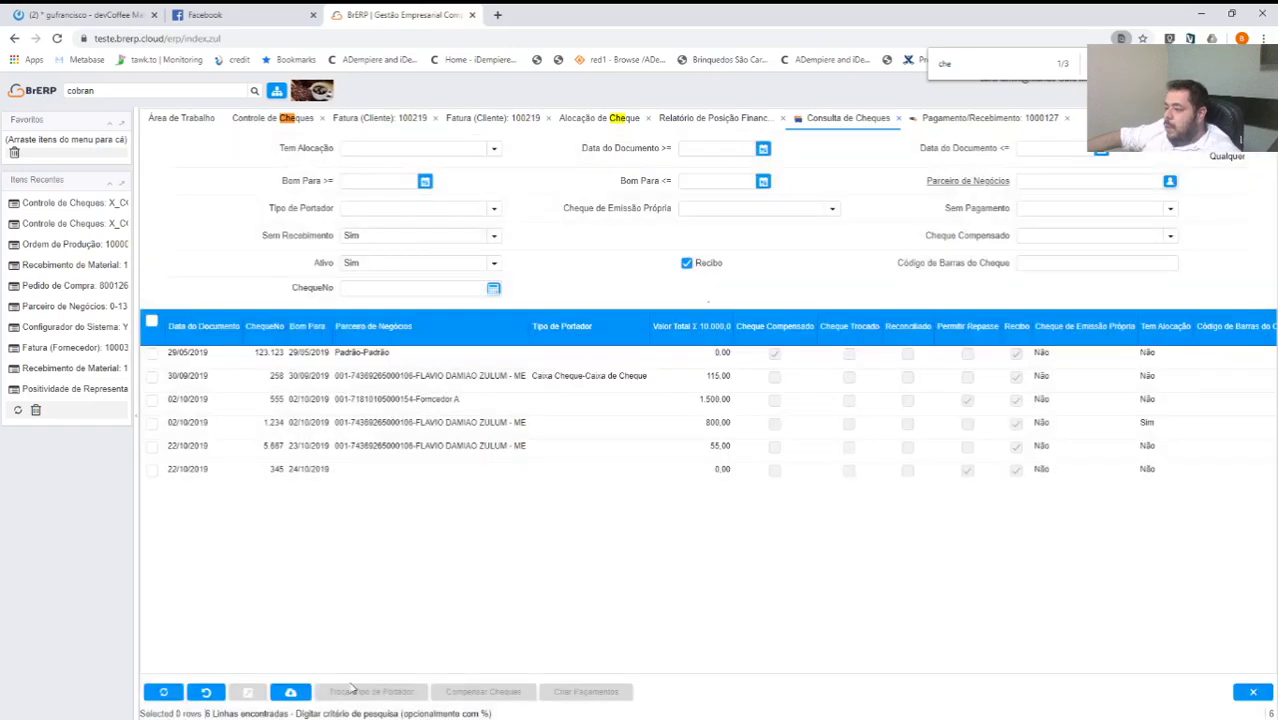
# Mark cheque 555 but cancel Criar Pagamentos, then return to cheque 88's Controle de Cheques record.
pyautogui.click(151, 400)
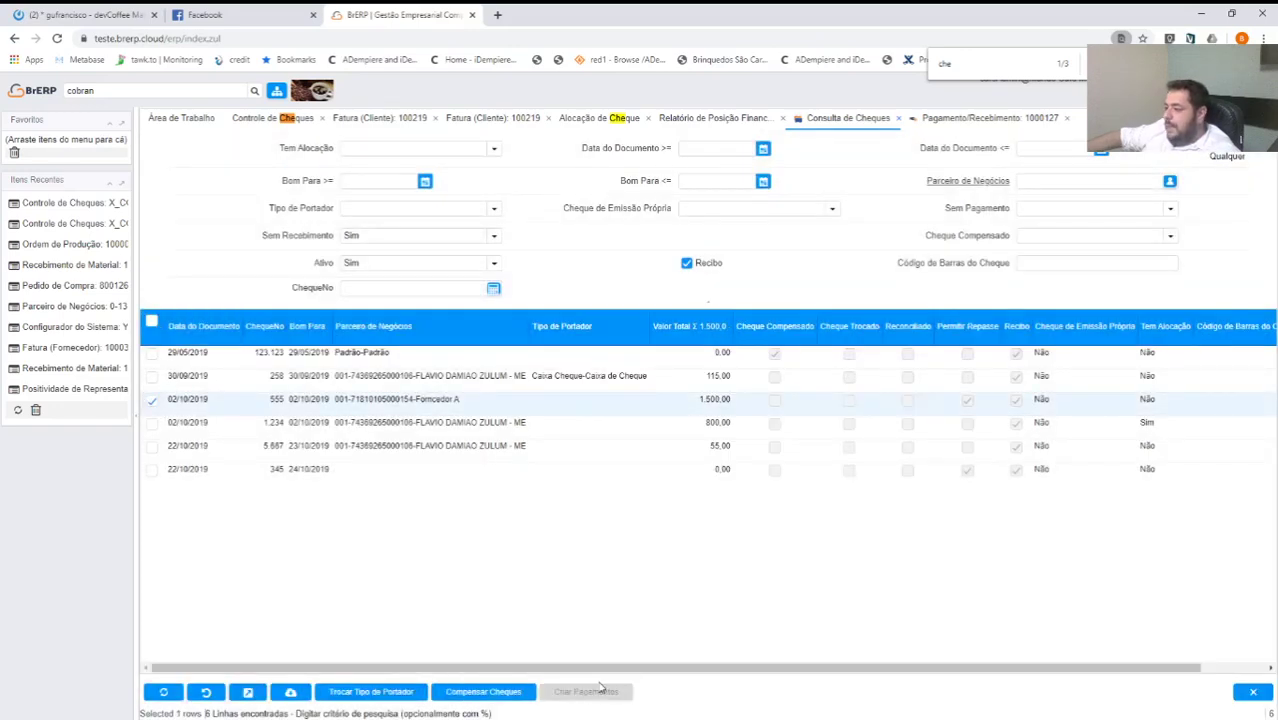
pyautogui.click(586, 691)
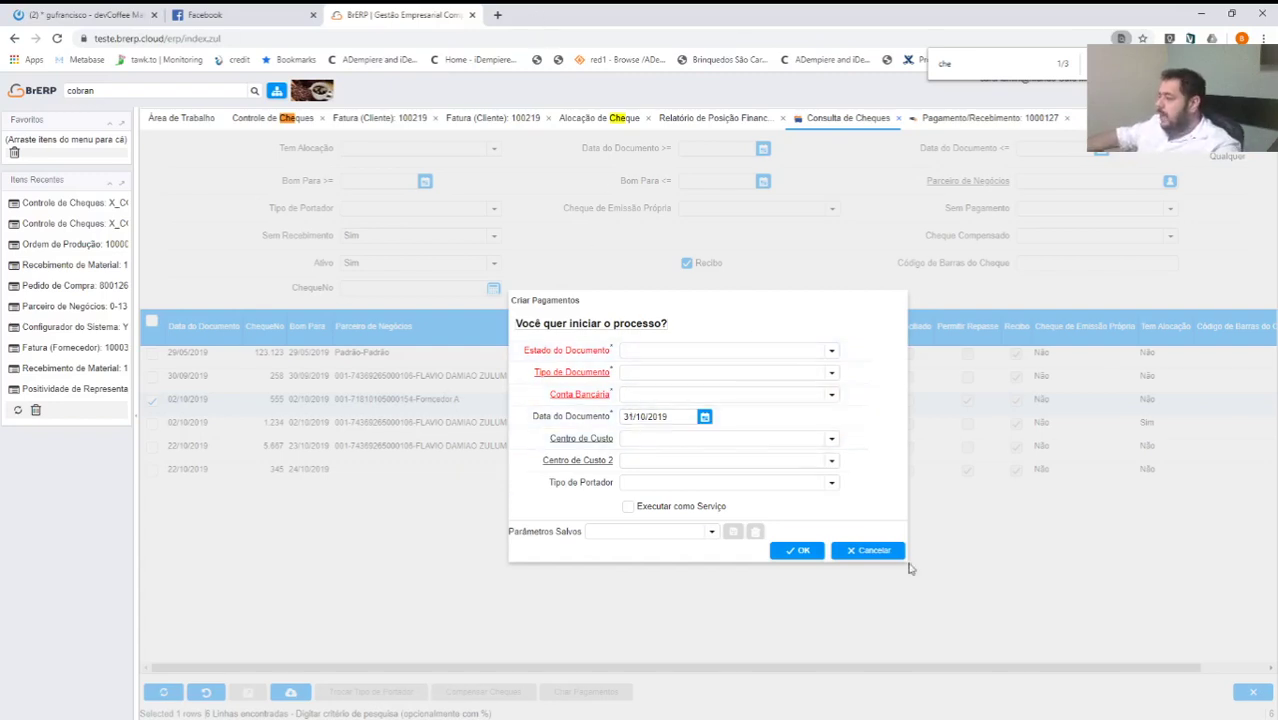
pyautogui.click(878, 553)
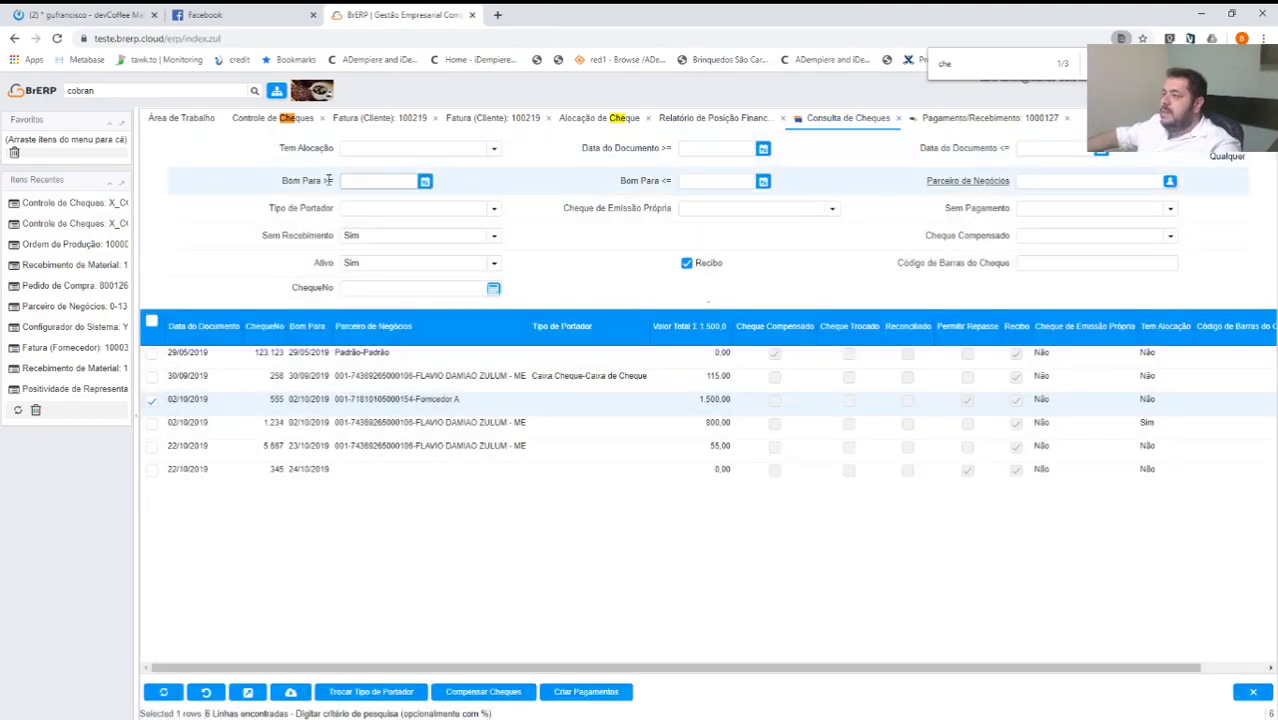
pyautogui.click(273, 118)
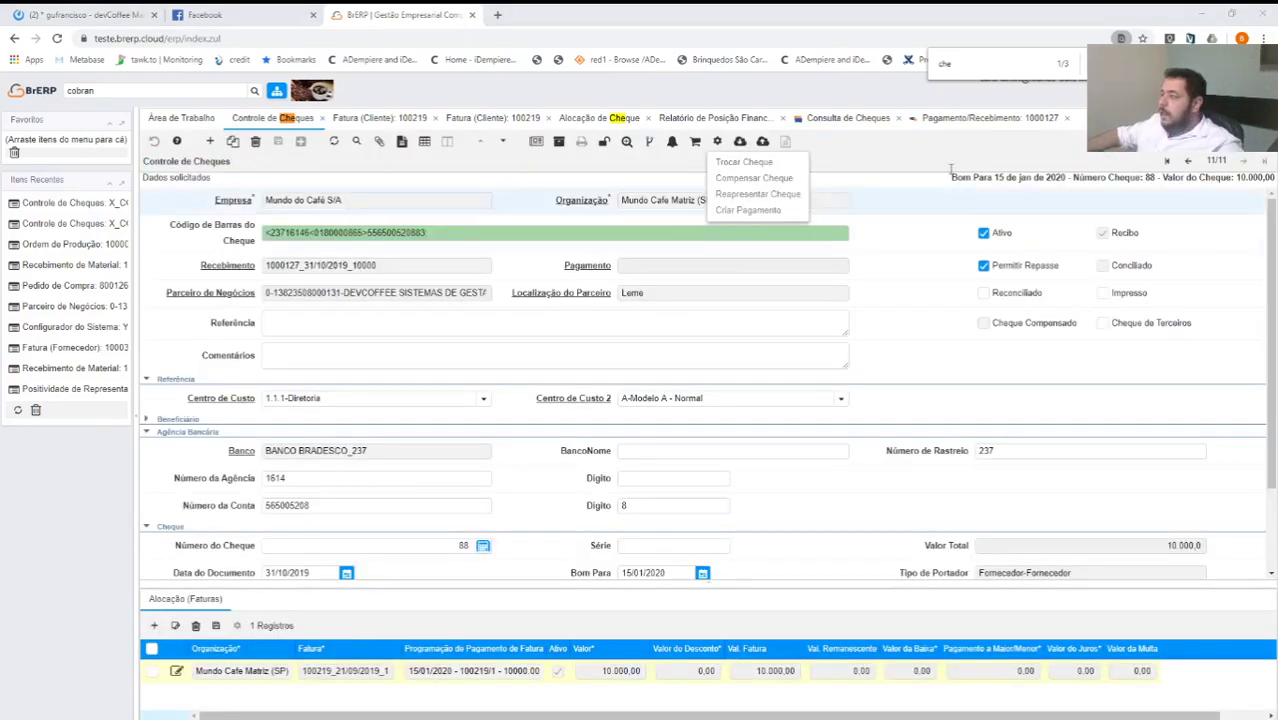
# Compensate cheque 88 with compensation date 31/10/2019.
pyautogui.click(819, 197)
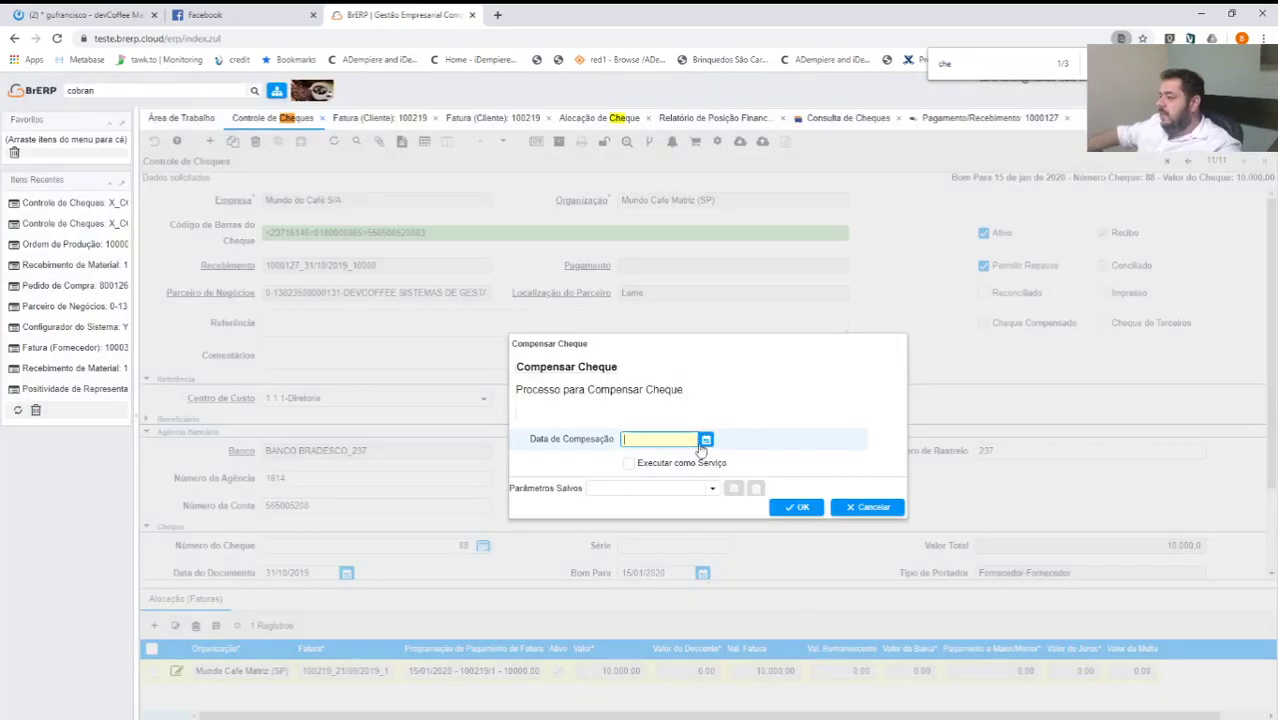
pyautogui.click(706, 440)
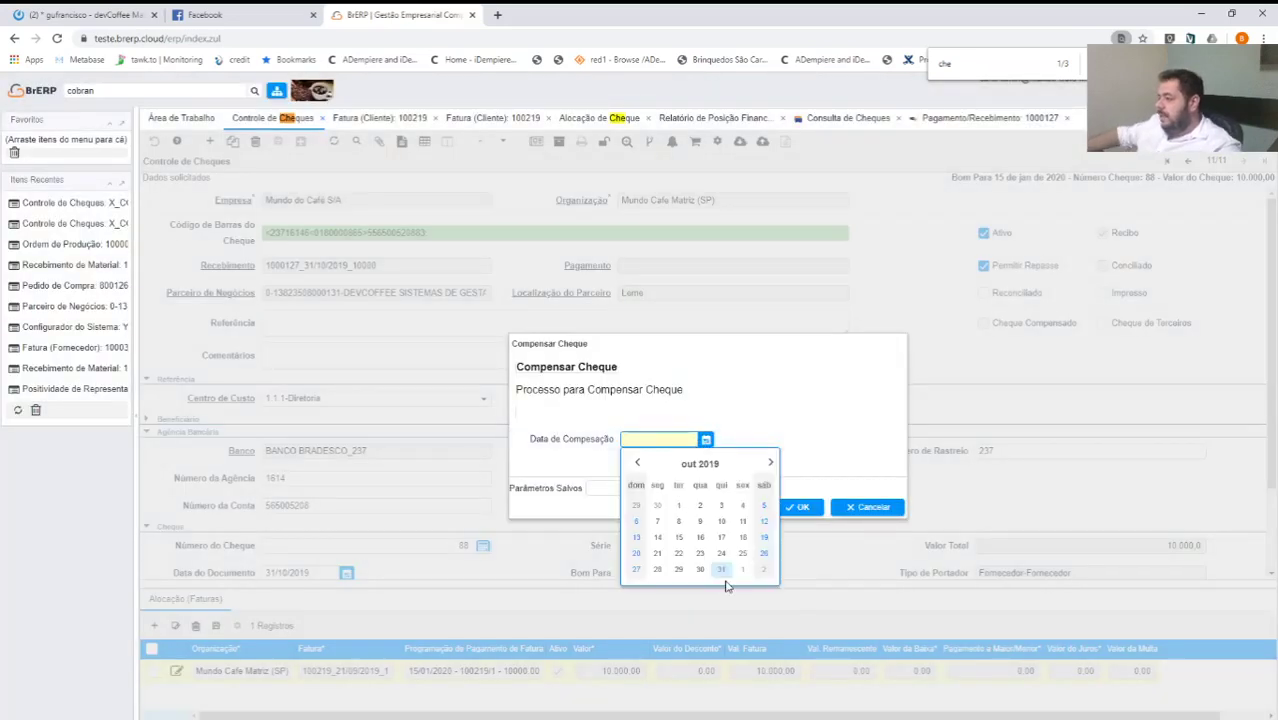
pyautogui.click(721, 569)
pyautogui.press('Return')
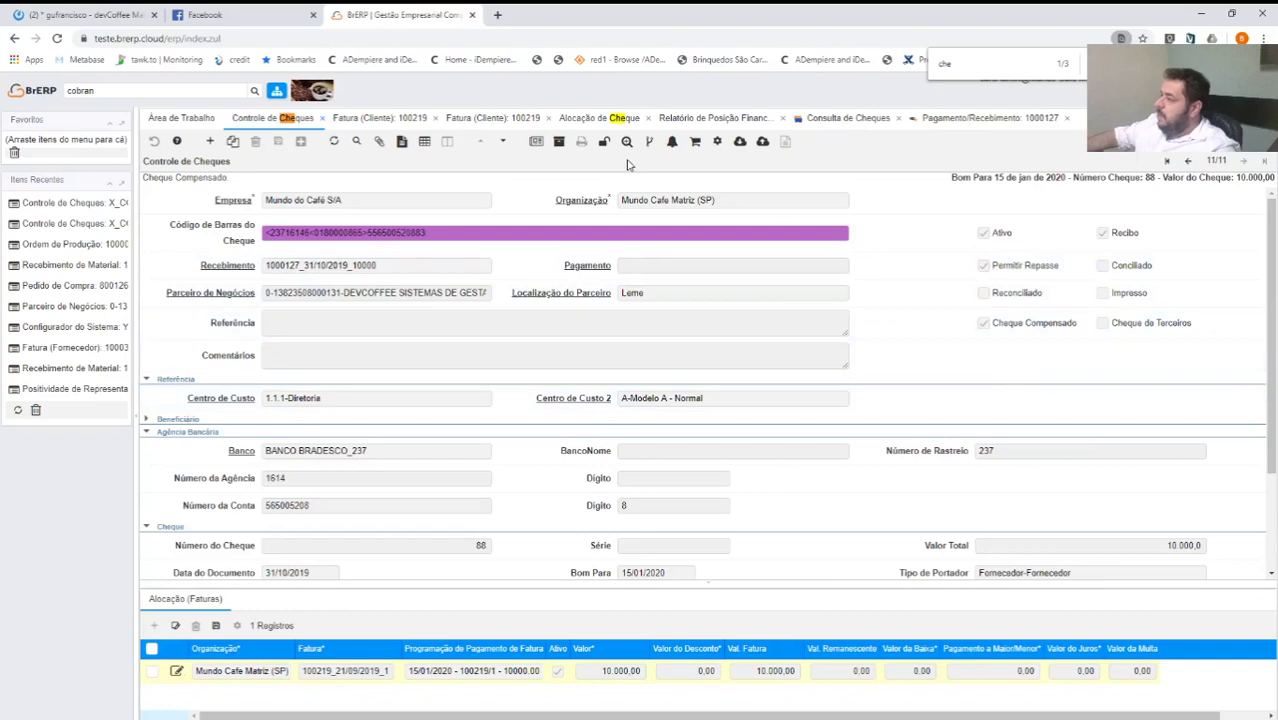
# Reverse the compensation with Estornar Compensação, then bring up Compensar Cheque again.
pyautogui.click(717, 141)
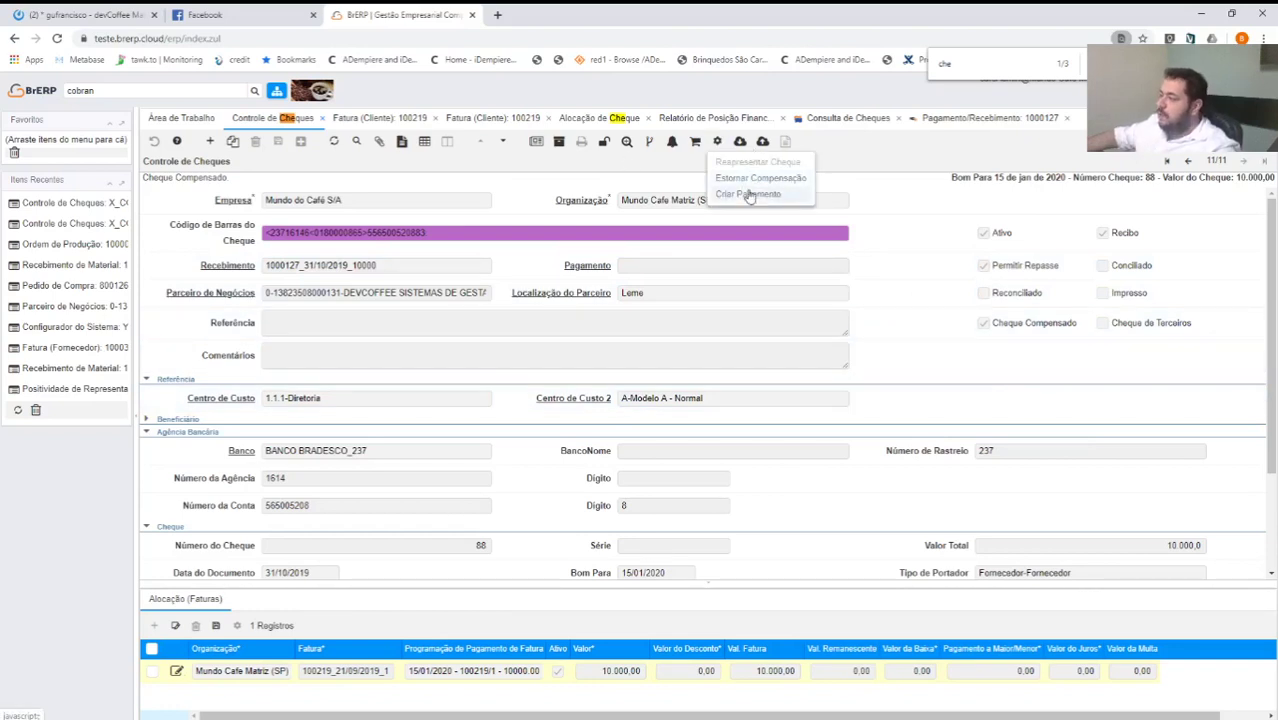
pyautogui.click(760, 180)
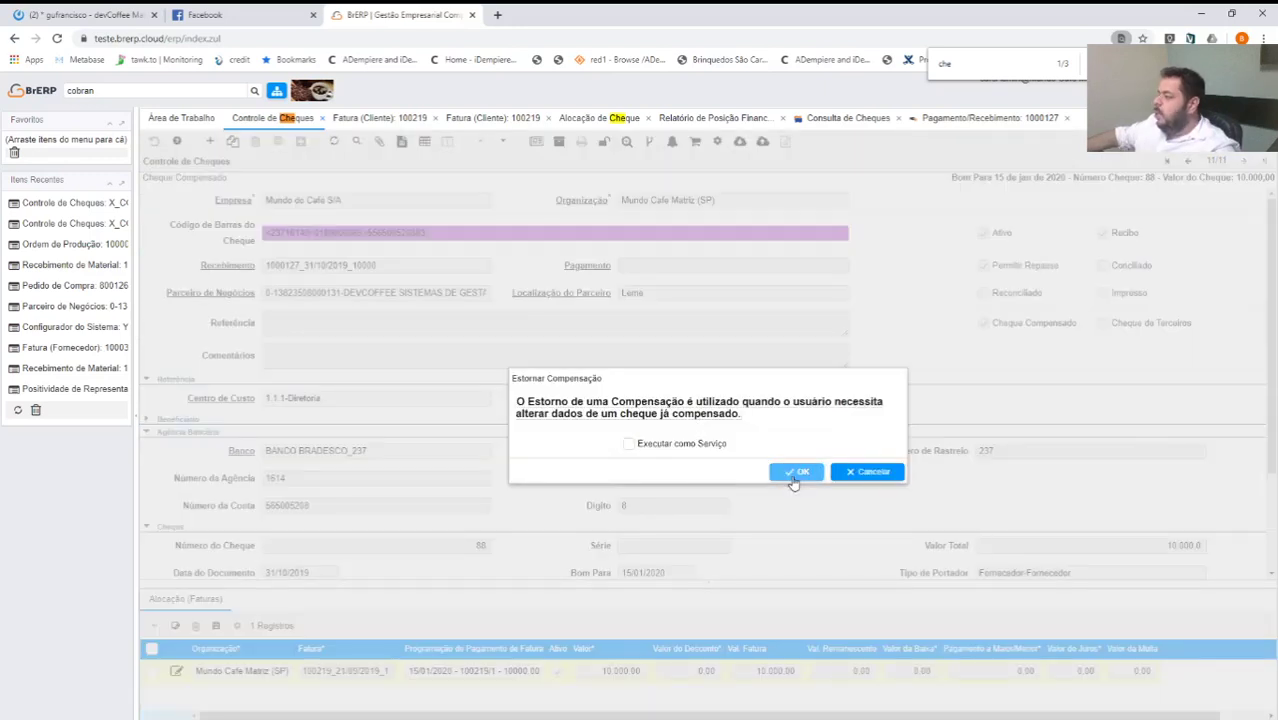
pyautogui.click(791, 473)
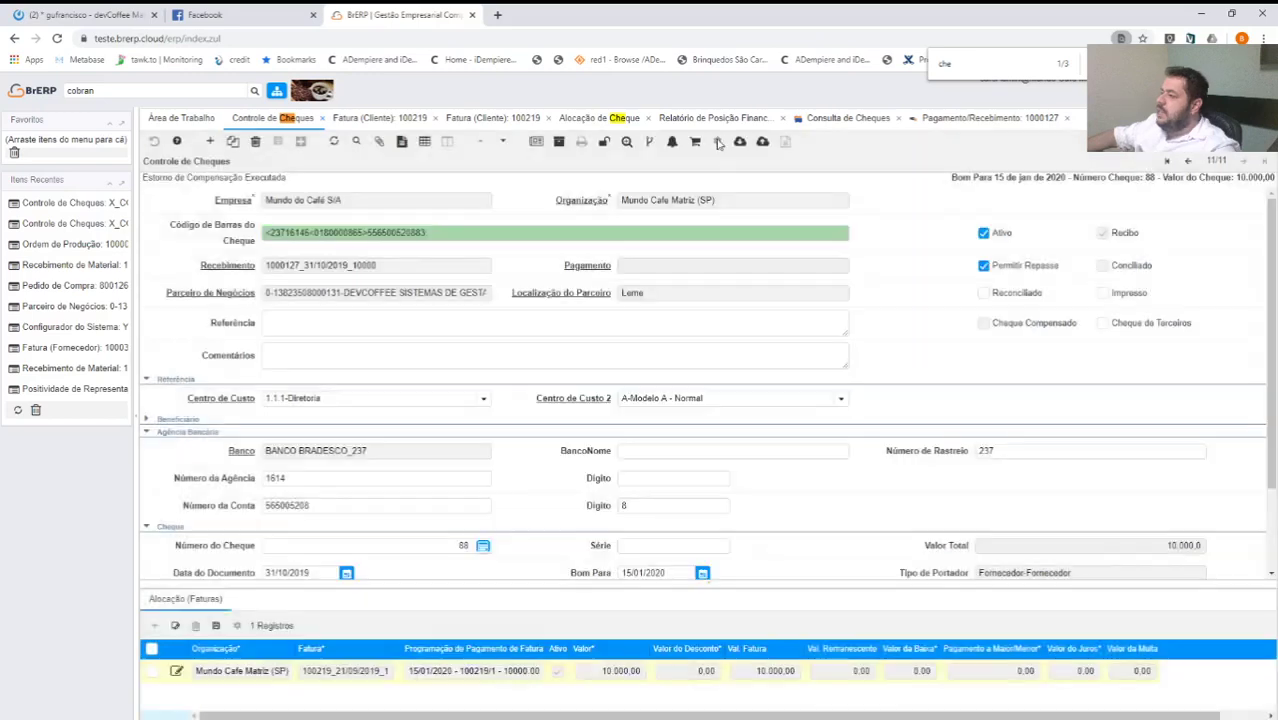
pyautogui.click(717, 141)
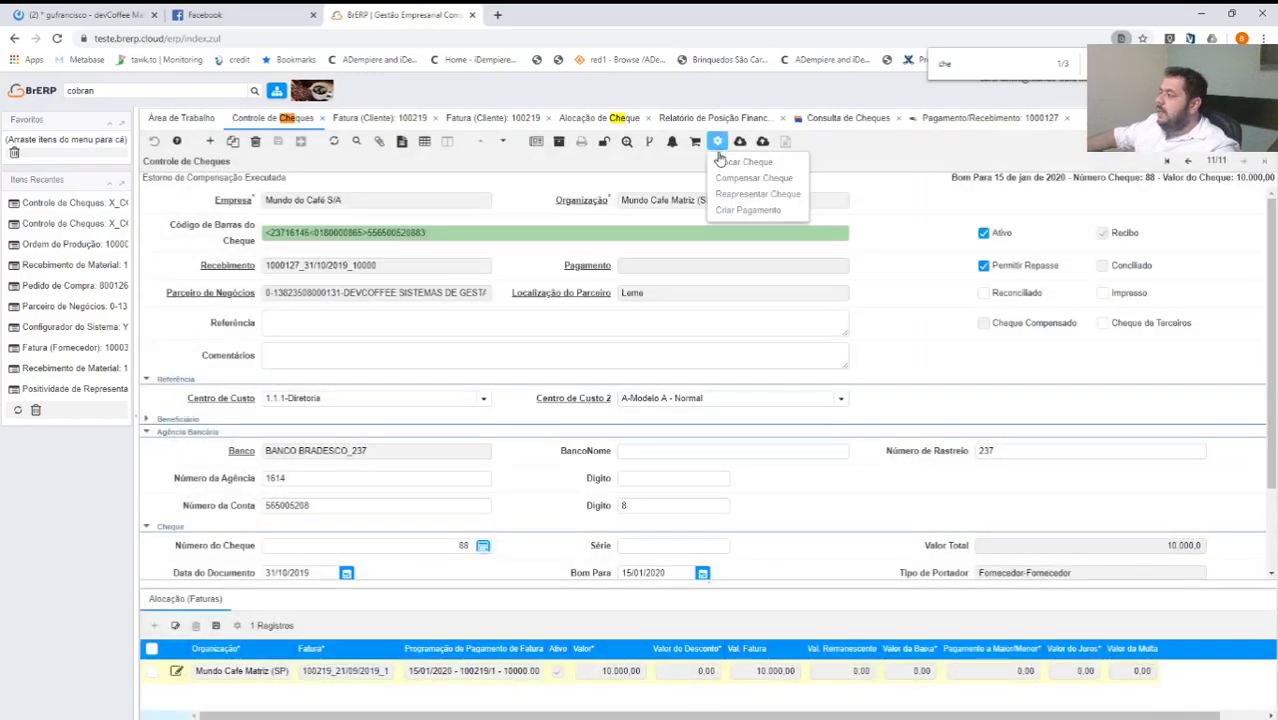
pyautogui.click(747, 212)
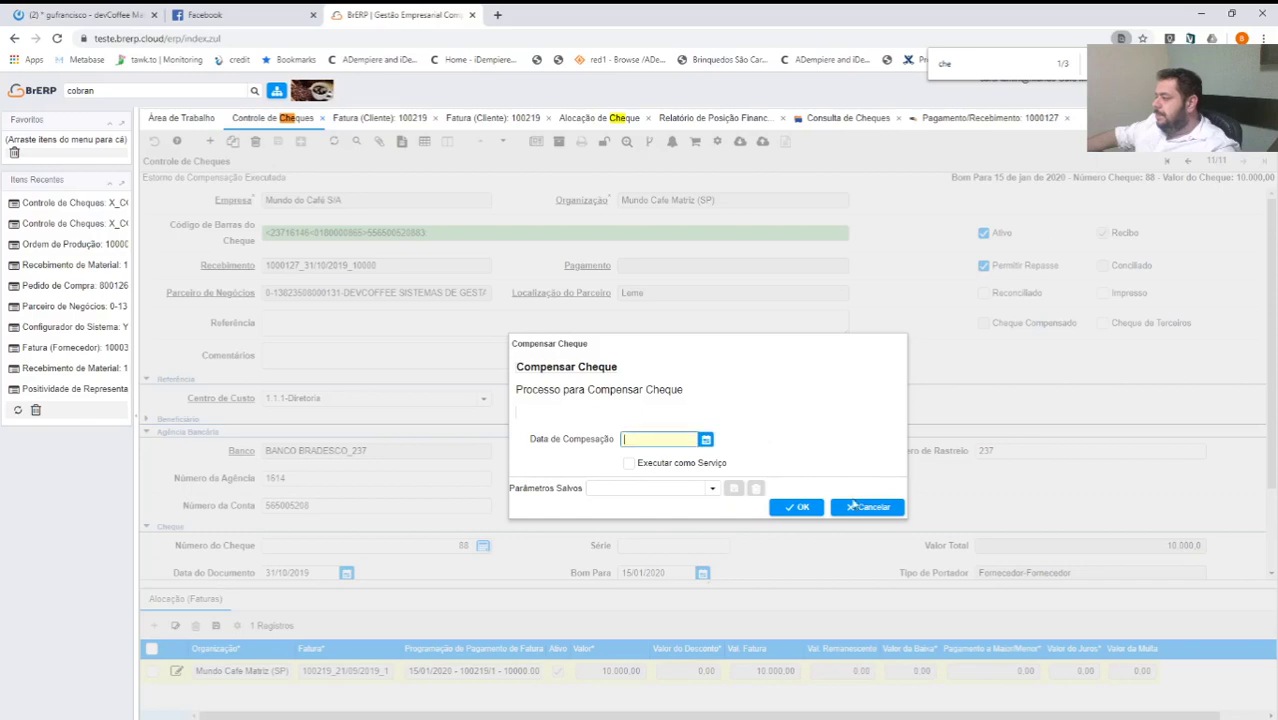
# Cancel Compensar Cheque, review Trocar Cheque's Altera o Tipo options, and choose Reapresentar Cheque instead.
pyautogui.click(853, 505)
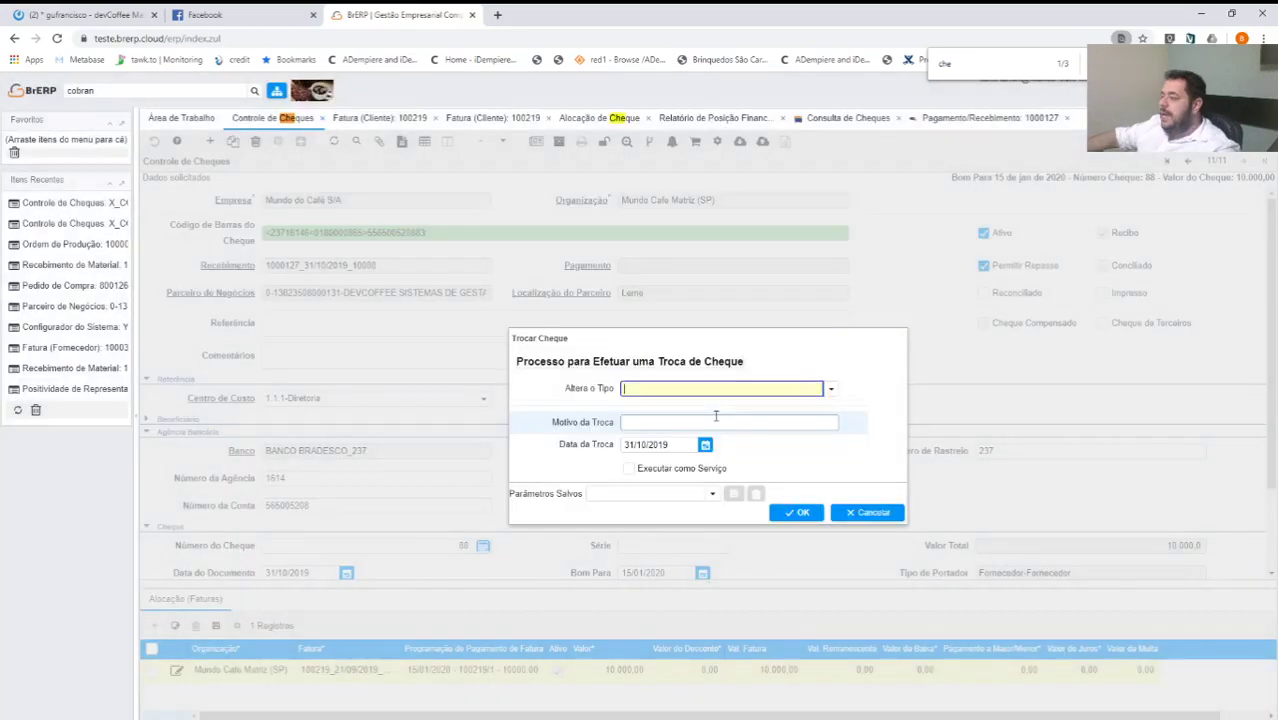
pyautogui.click(831, 389)
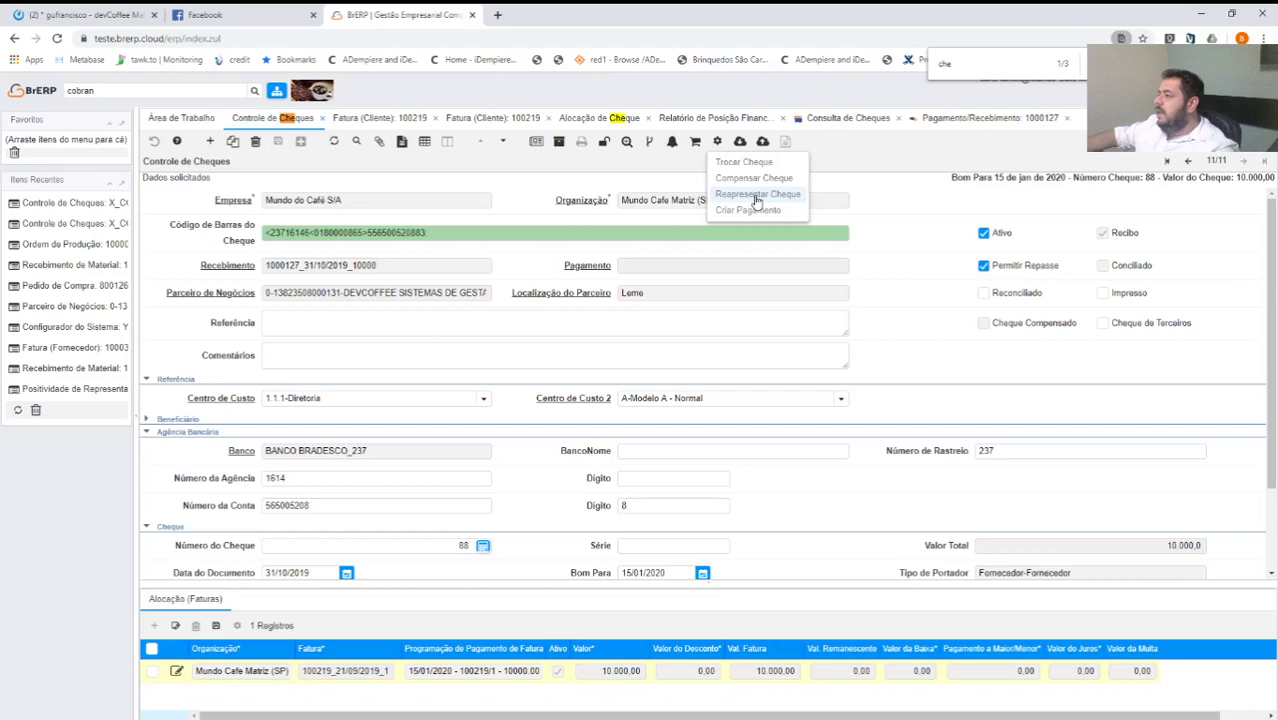
pyautogui.click(758, 200)
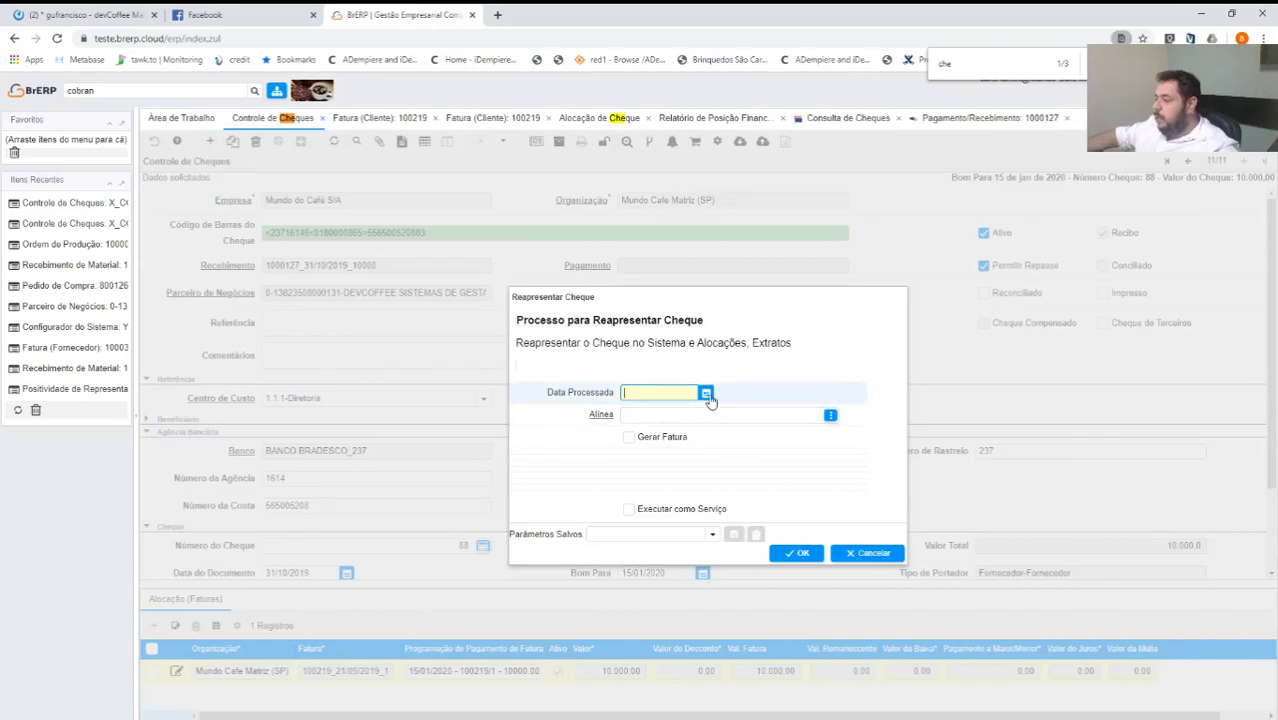
# Re-present cheque 88 dated 31/10/2019 with alínea 11 - Cheque sem Fundos, confirming the unlink prompt.
pyautogui.click(706, 394)
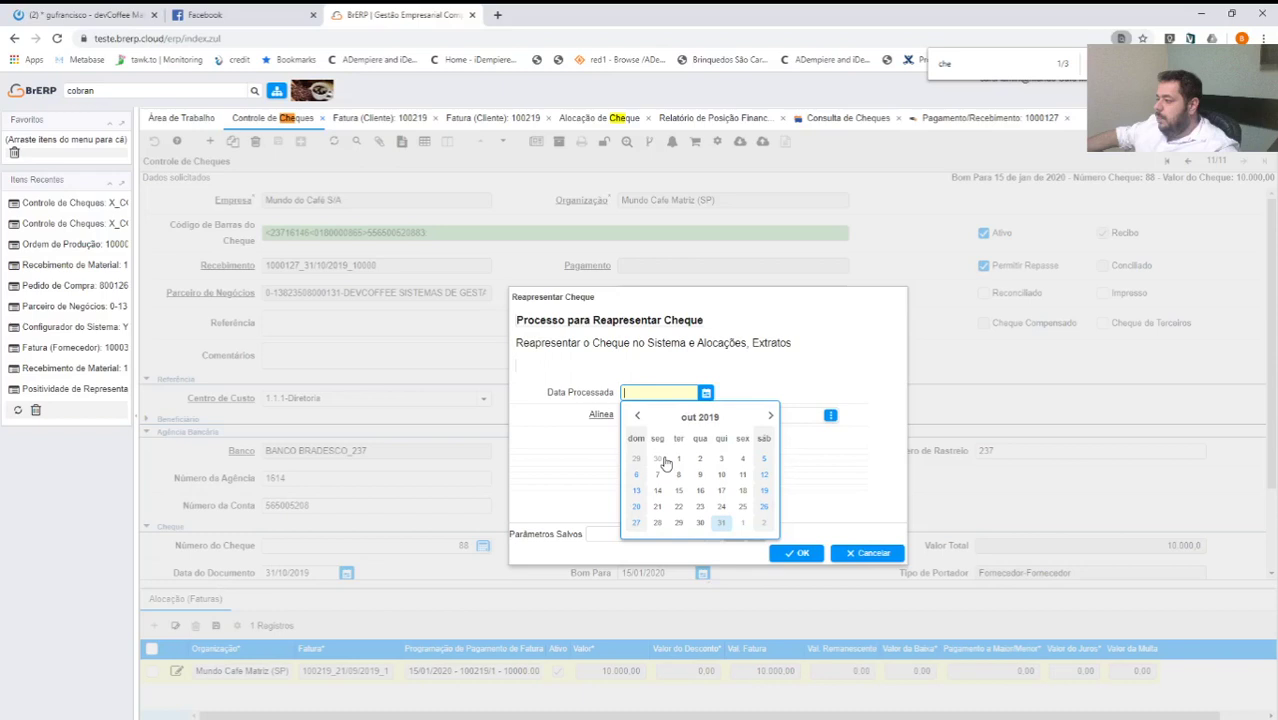
pyautogui.click(830, 415)
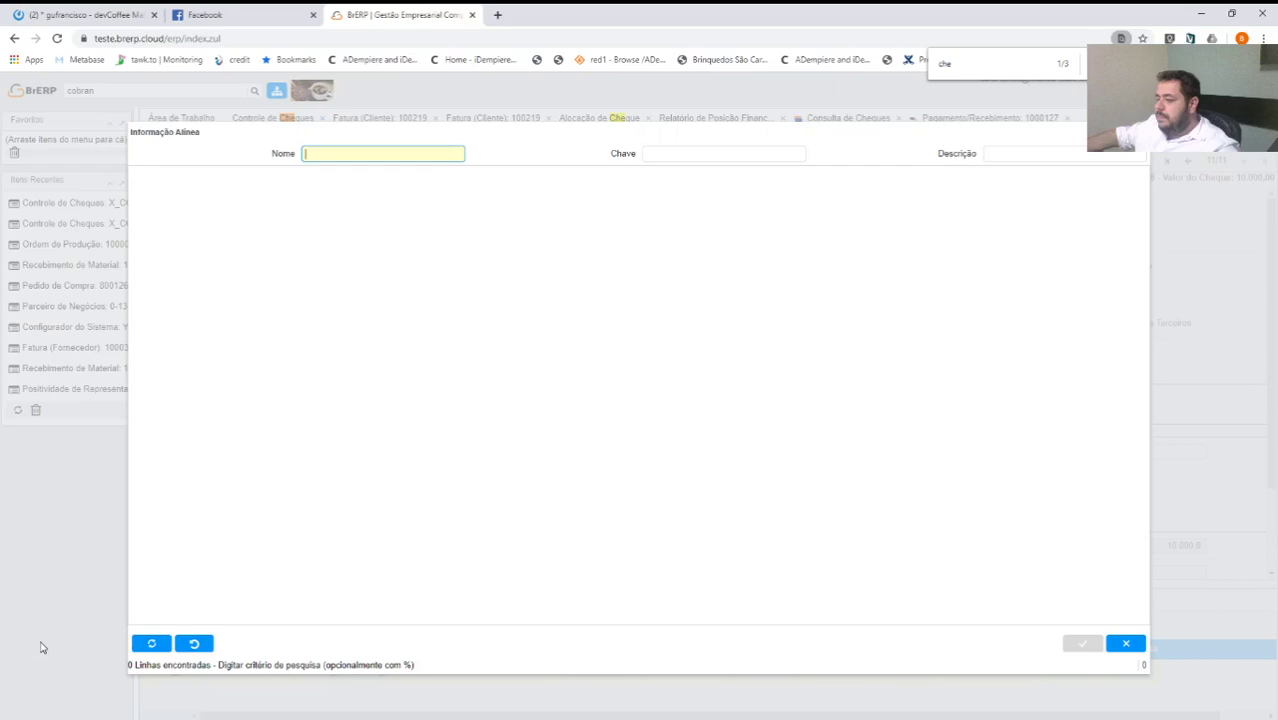
pyautogui.click(151, 643)
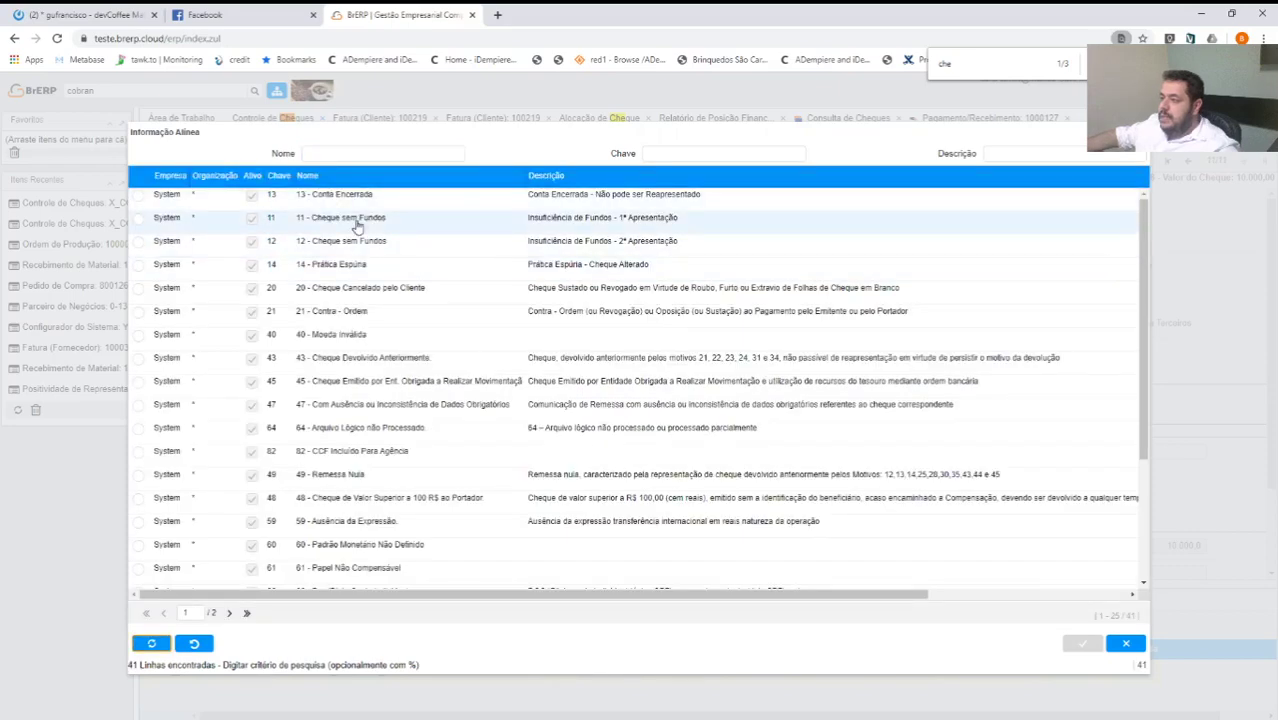
pyautogui.doubleClick(357, 222)
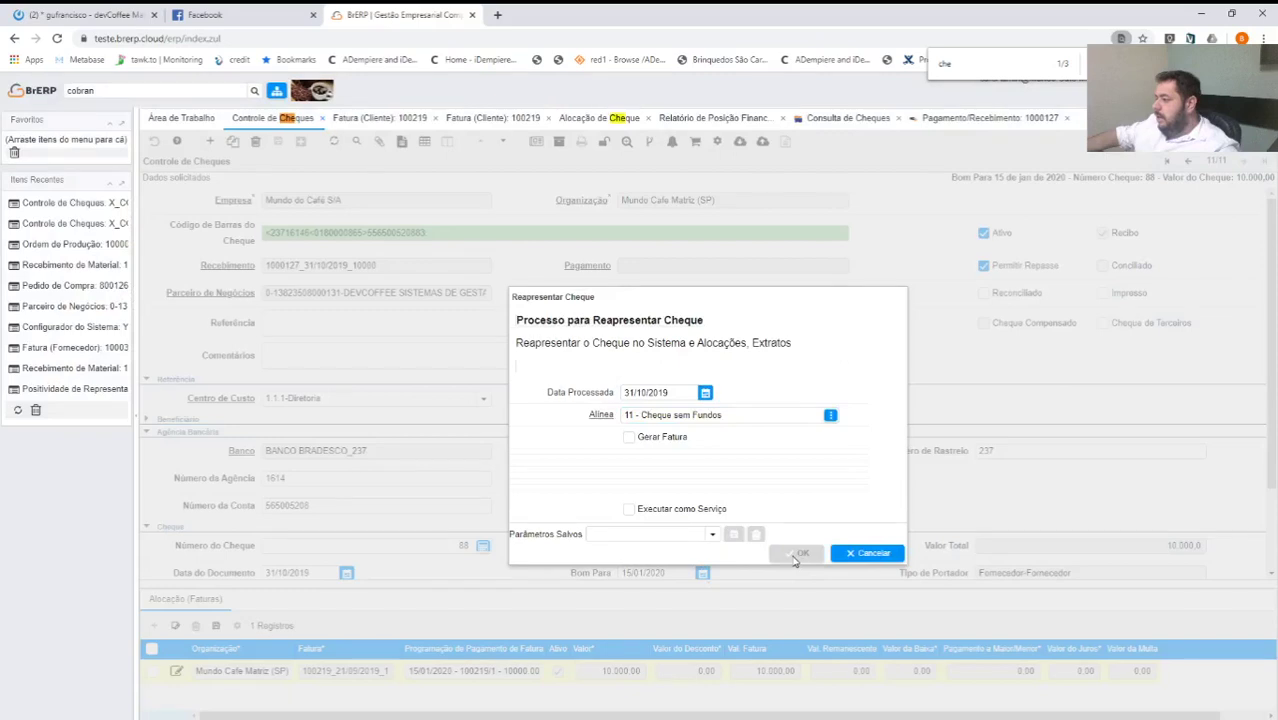
pyautogui.click(799, 554)
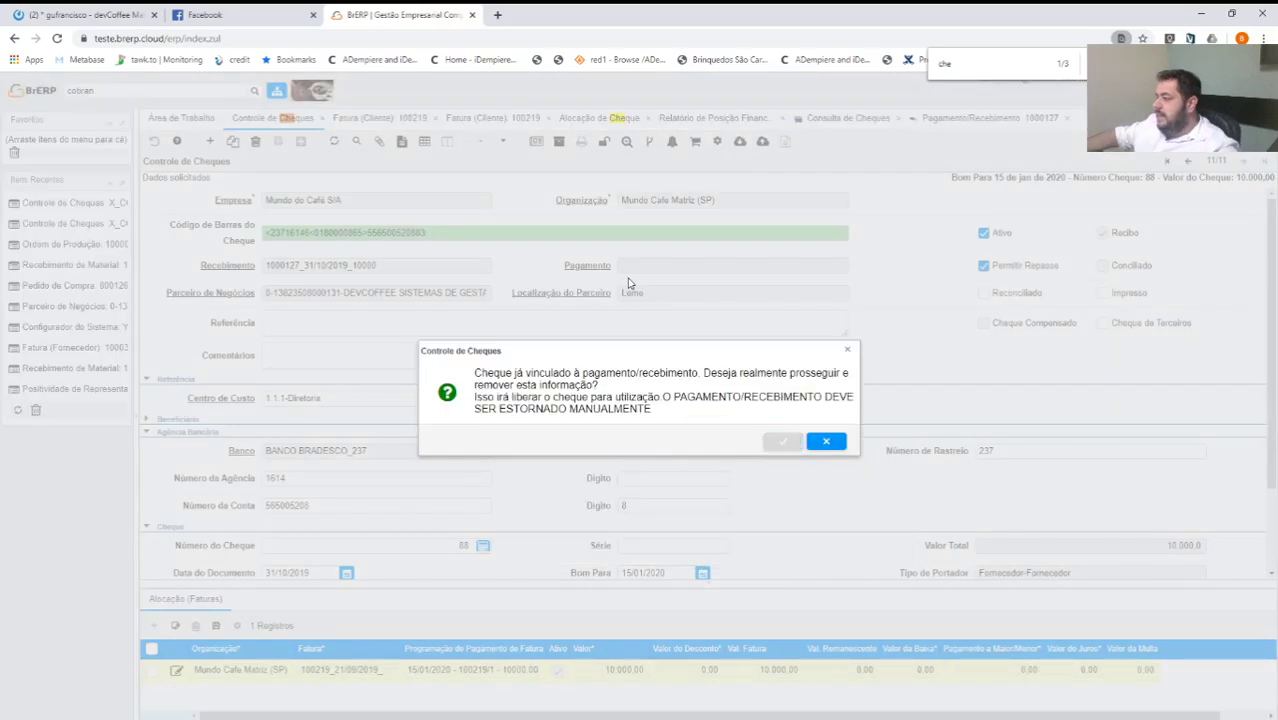
pyautogui.press('Return')
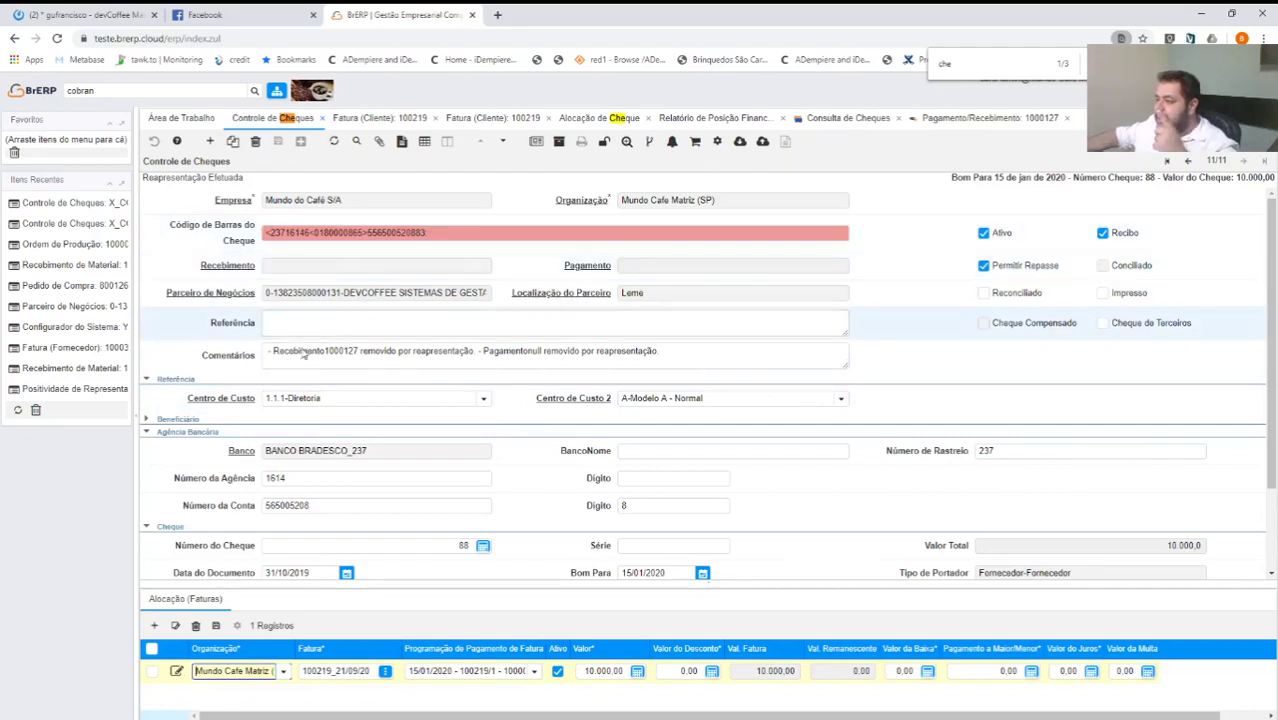
pyautogui.click(718, 143)
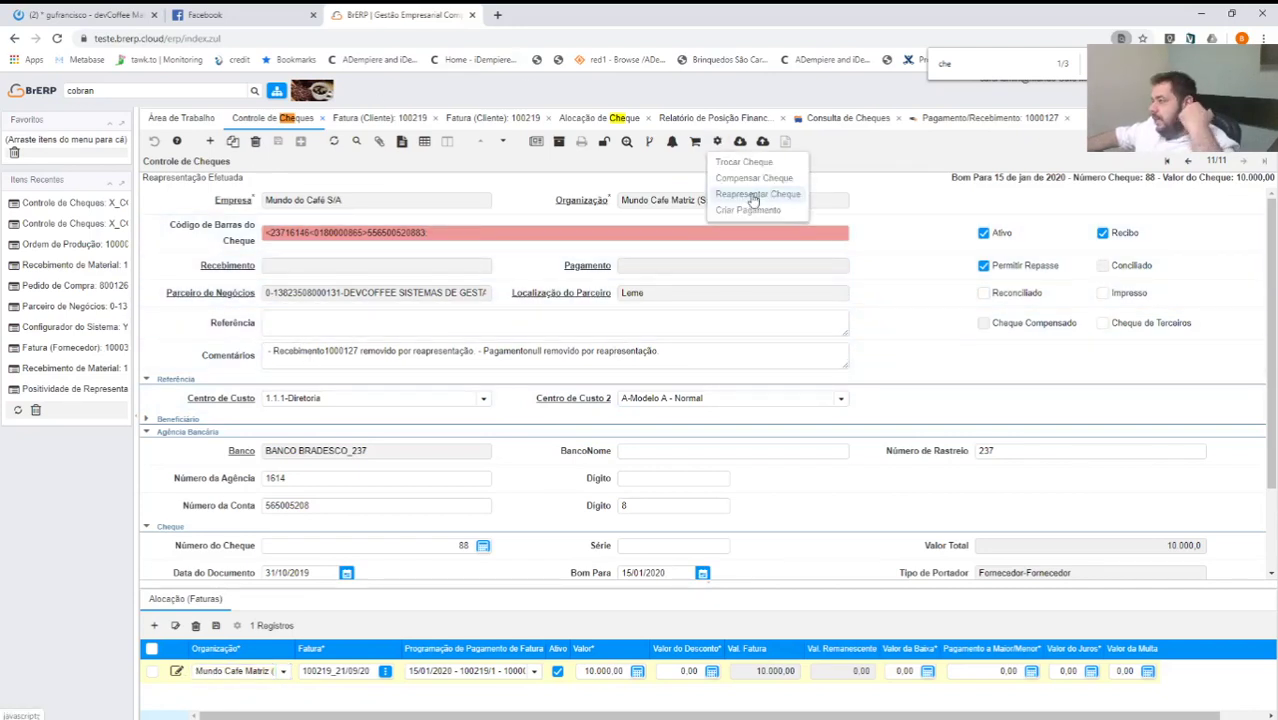
pyautogui.click(753, 196)
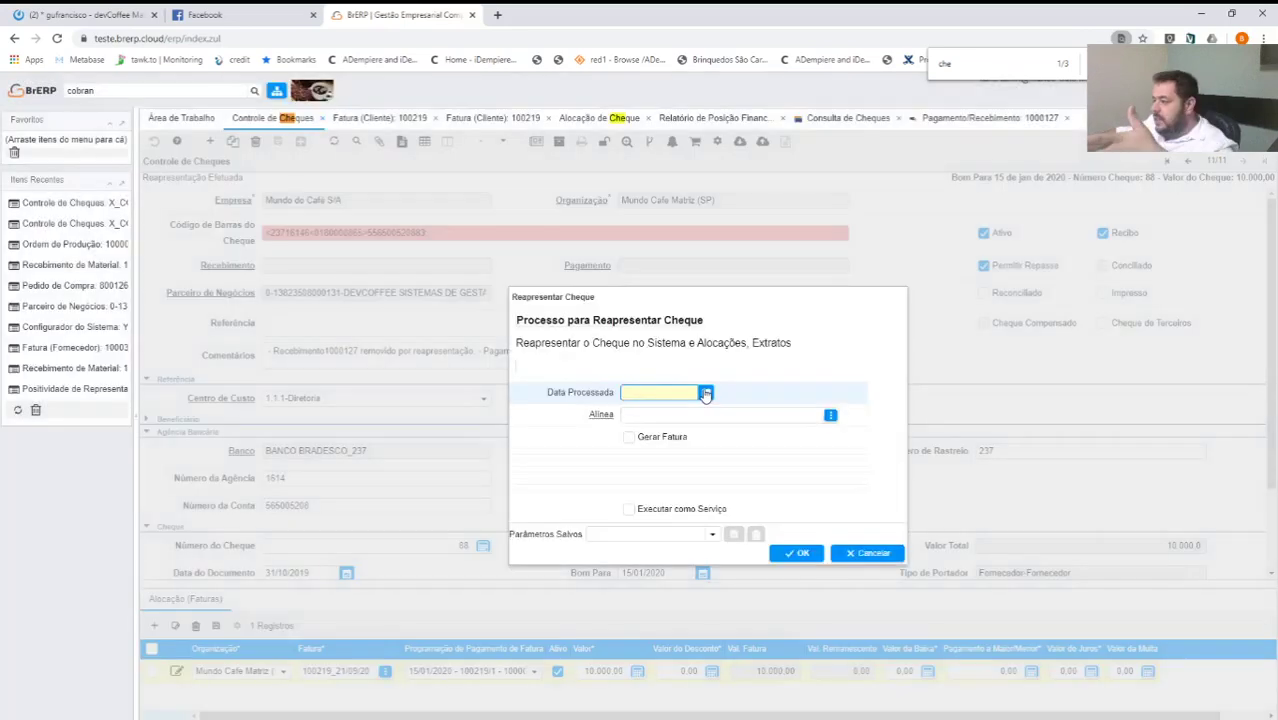
pyautogui.click(706, 393)
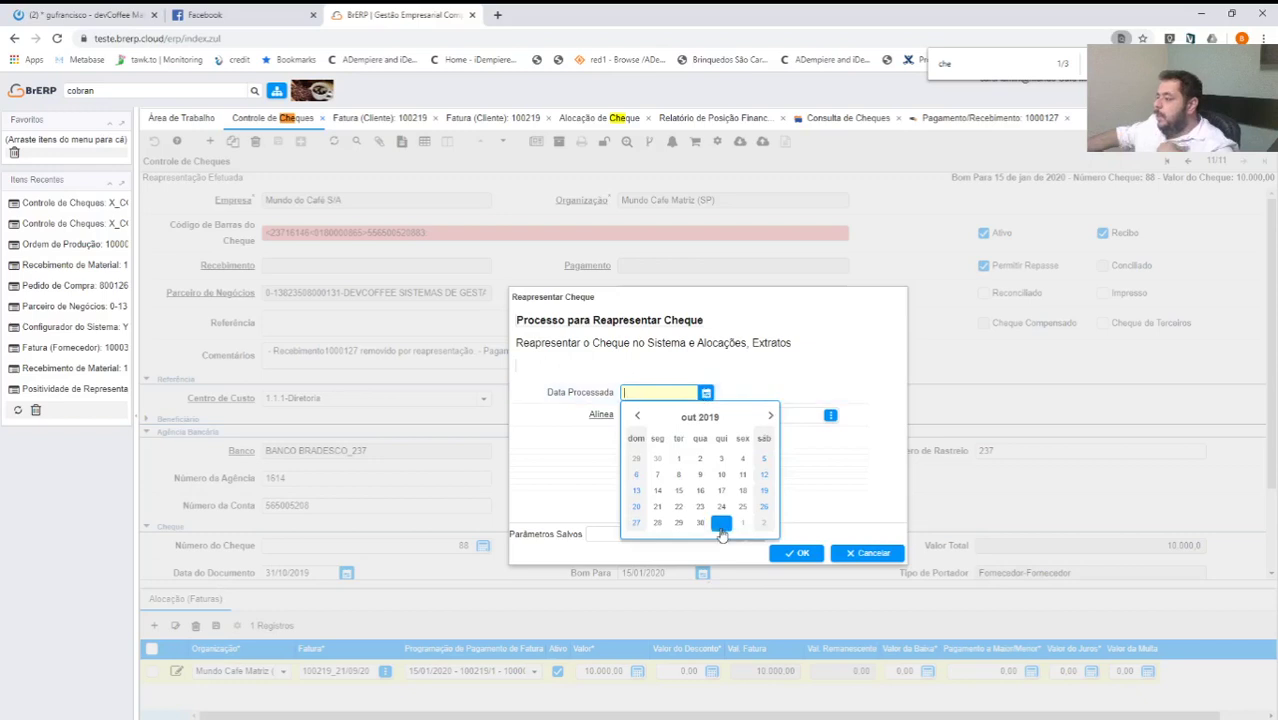
pyautogui.click(721, 524)
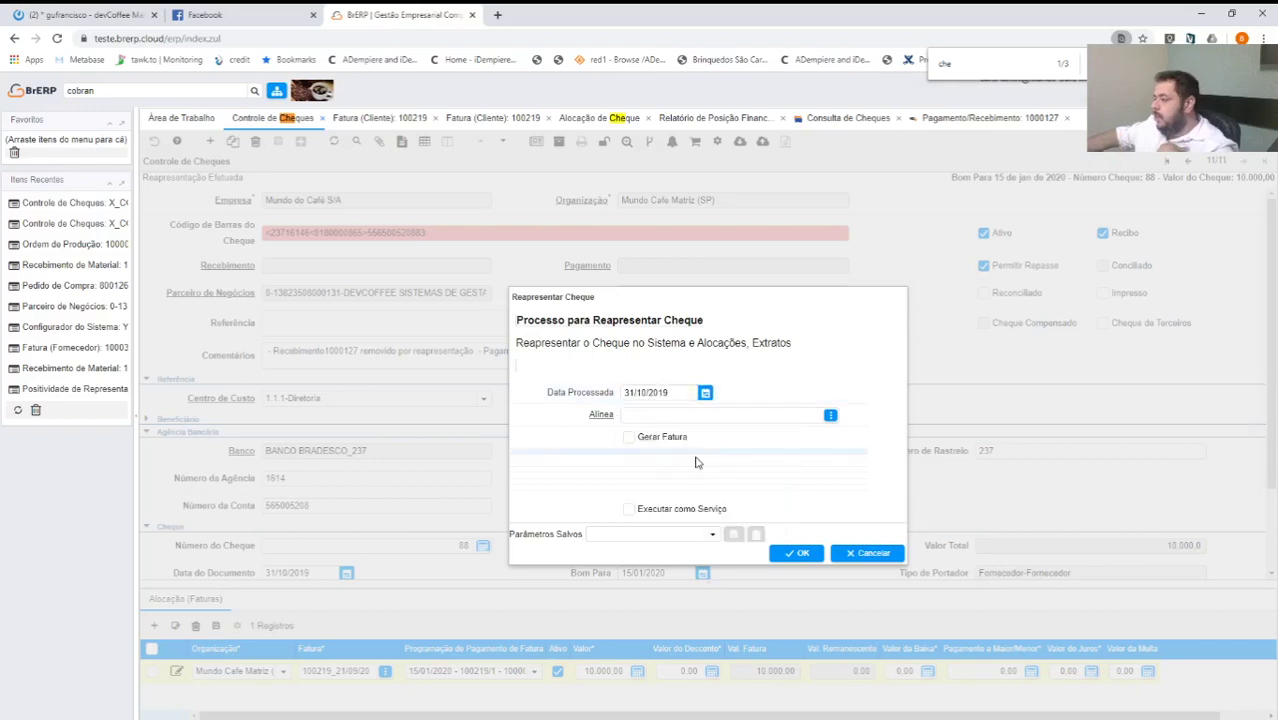
pyautogui.click(830, 414)
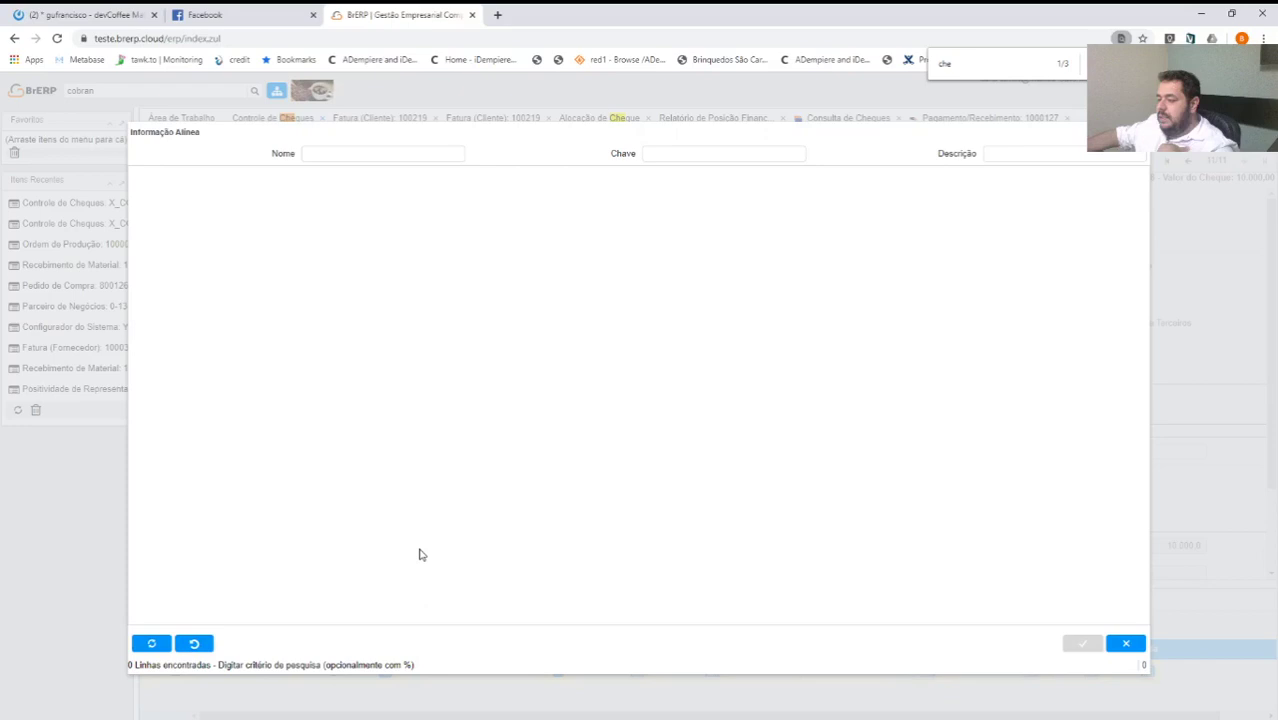
pyautogui.doubleClick(360, 288)
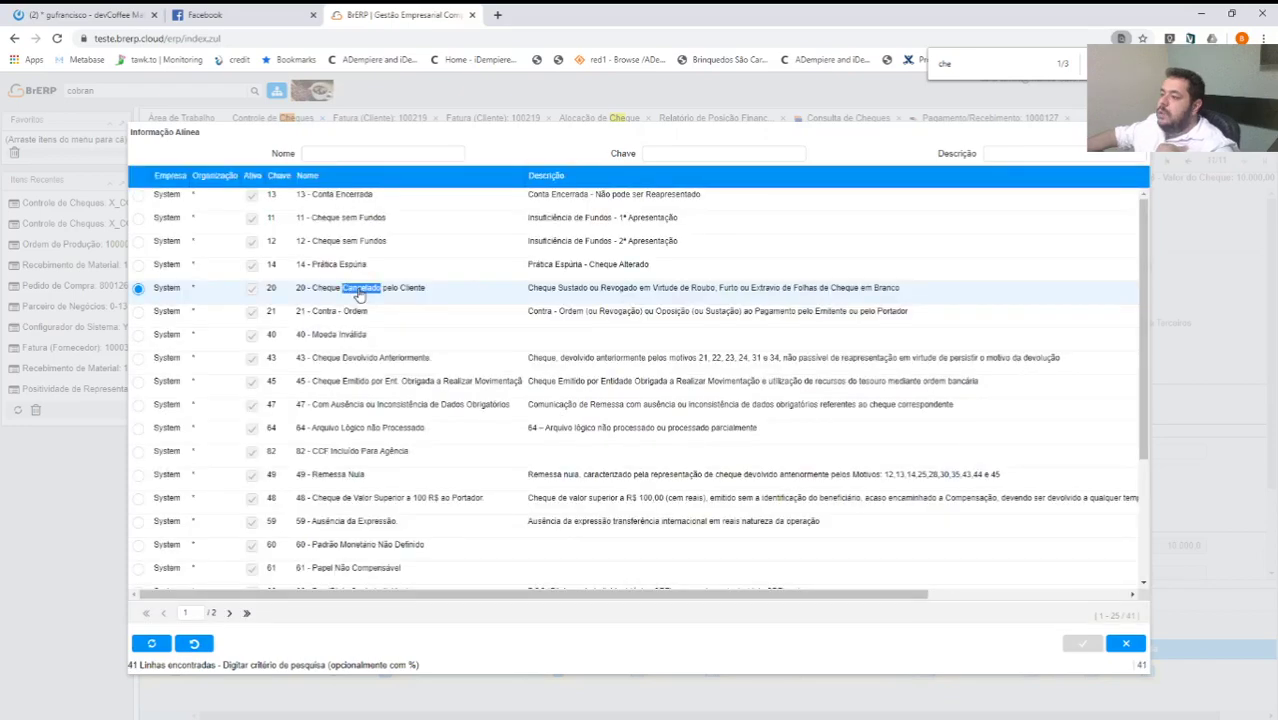
pyautogui.doubleClick(360, 290)
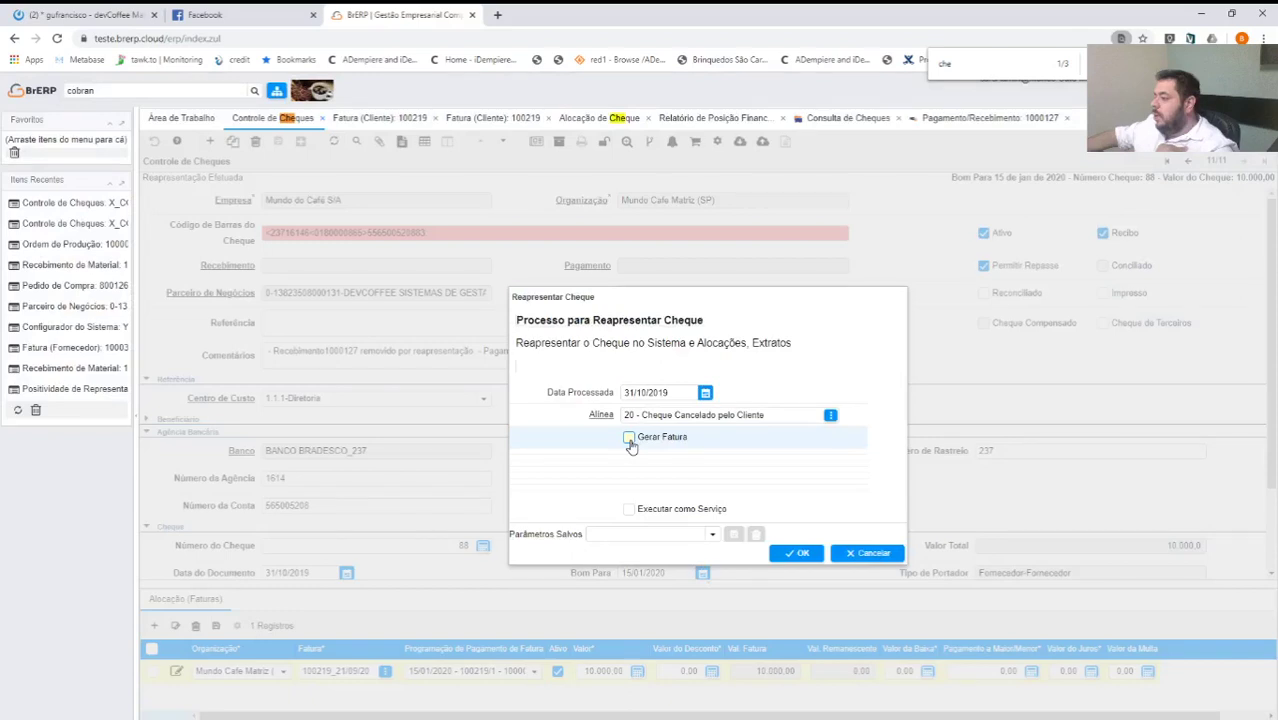
pyautogui.click(629, 438)
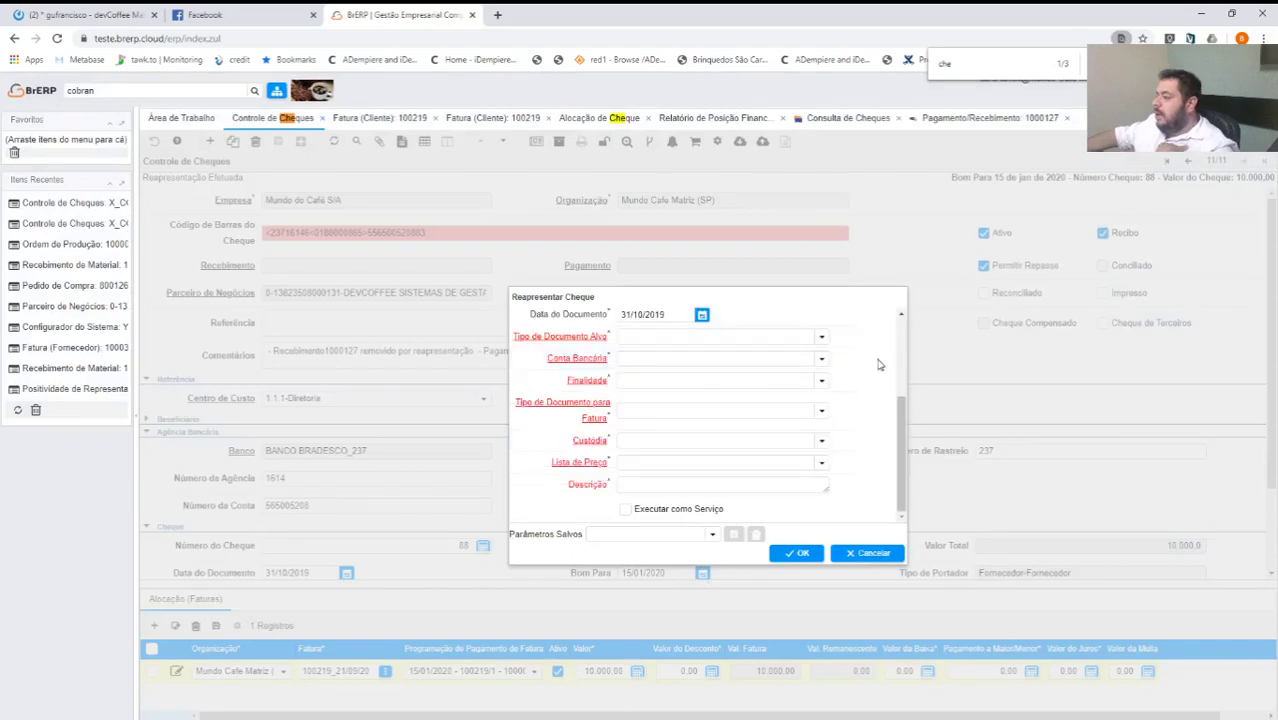
pyautogui.click(805, 360)
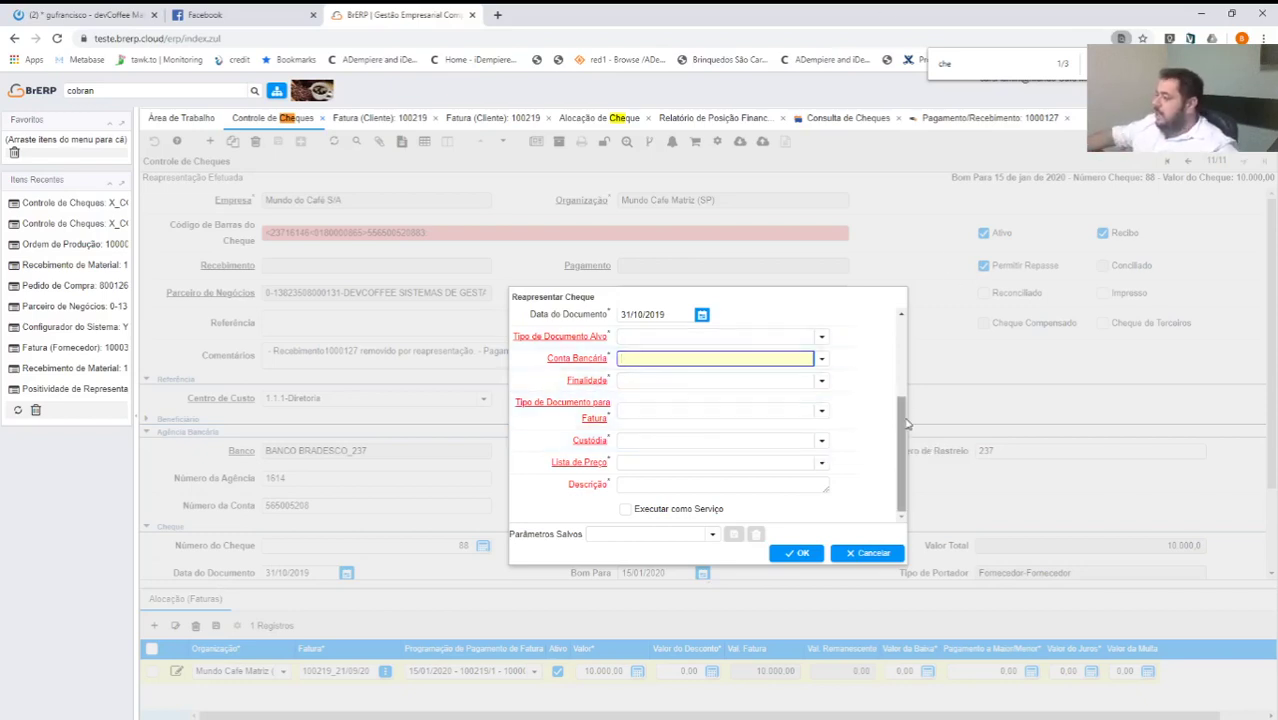
pyautogui.scroll(1, 907, 424)
pyautogui.scroll(-1, 867, 440)
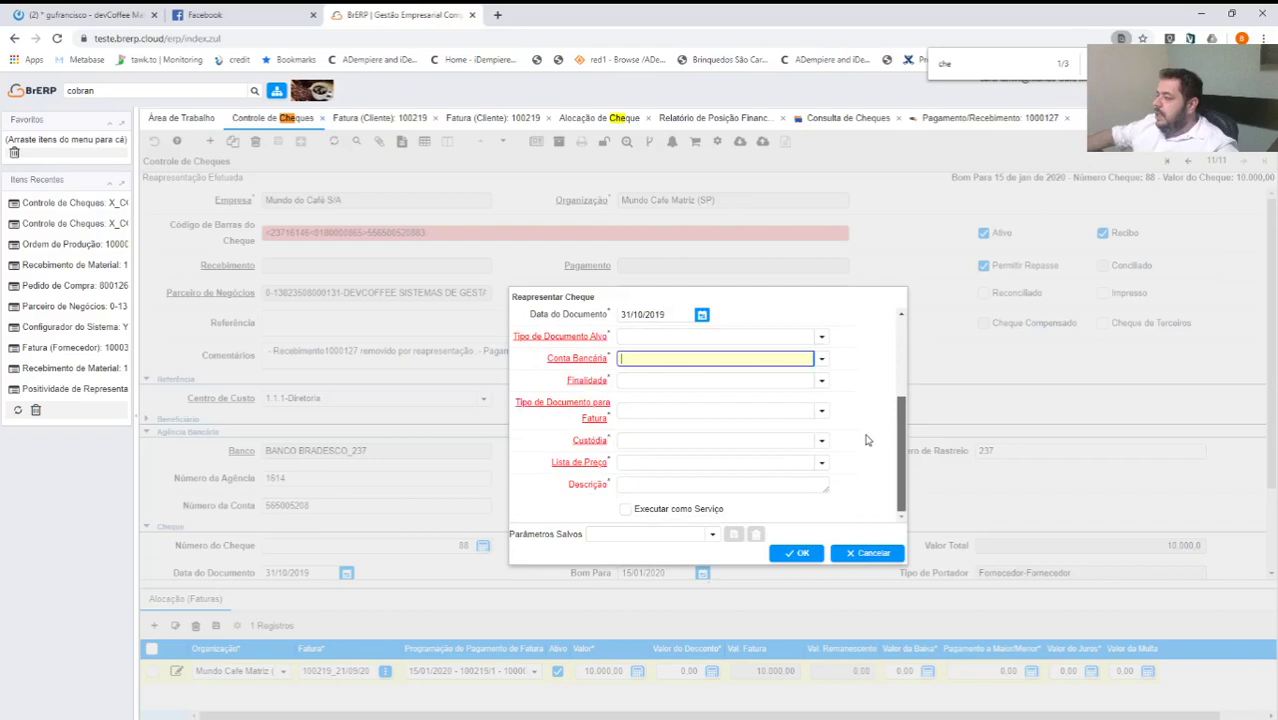
pyautogui.scroll(2, 719, 402)
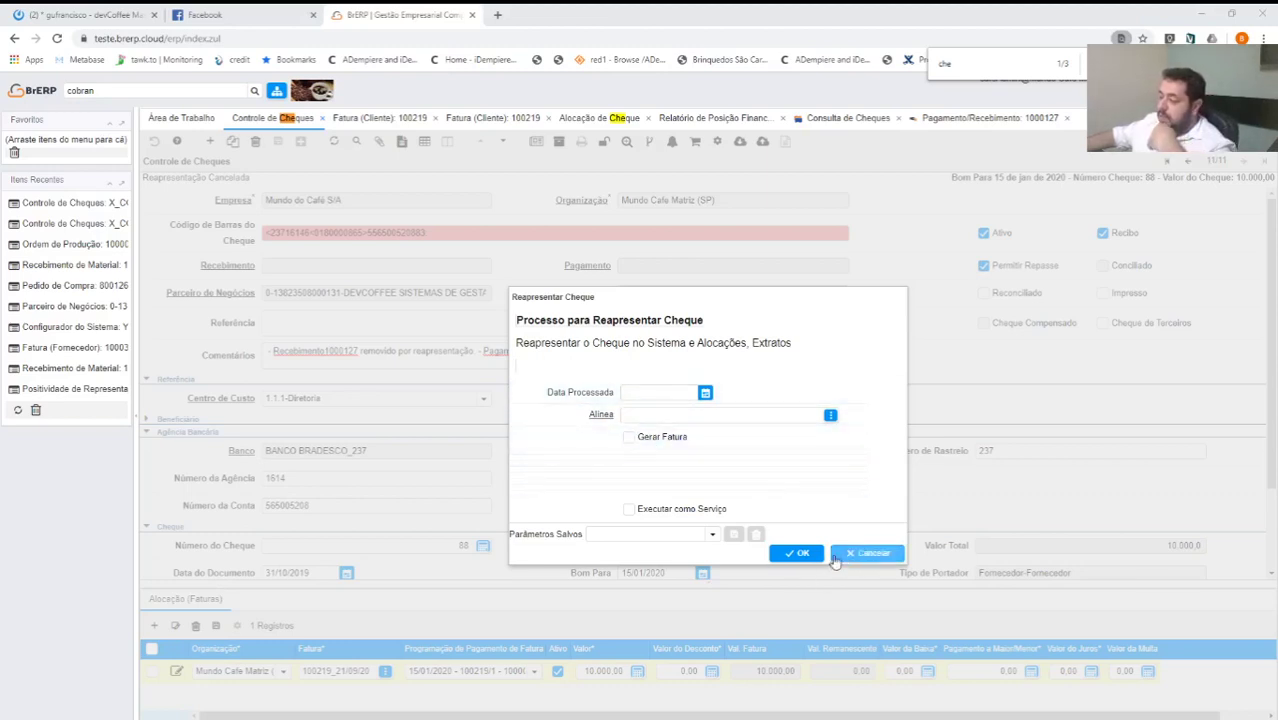
pyautogui.click(876, 553)
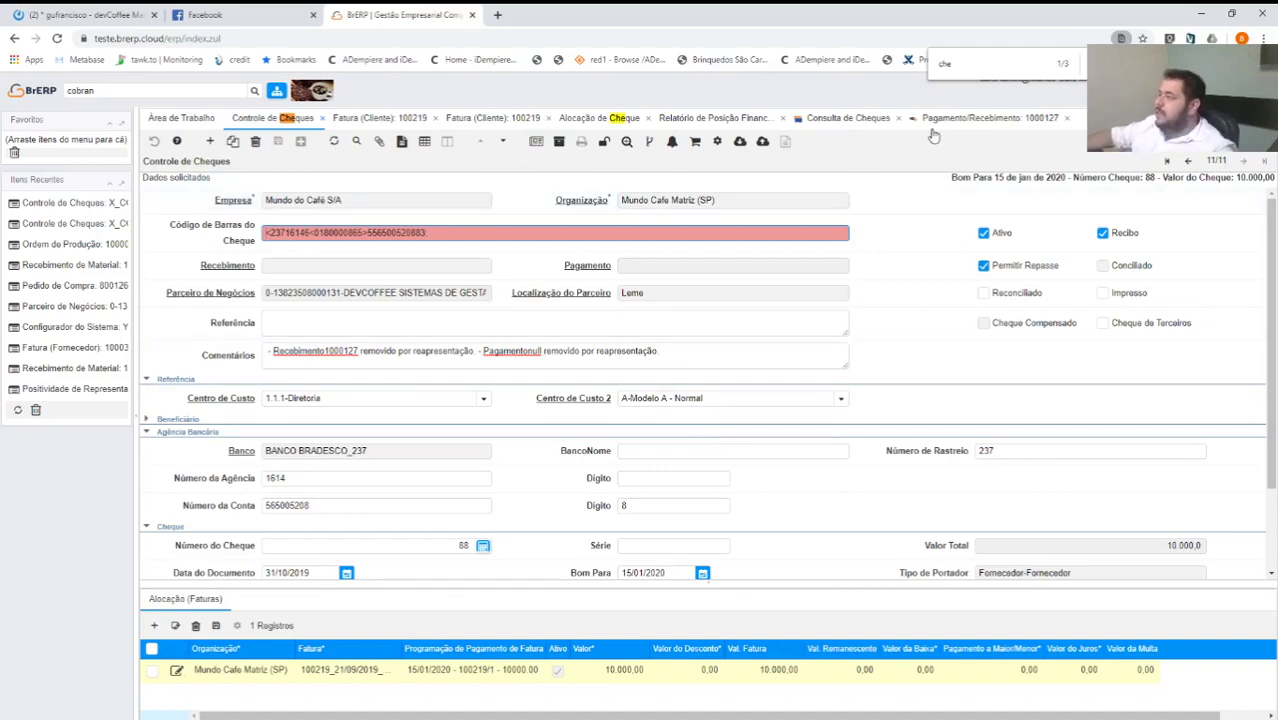
# Switch to the Alocação de Cheque window showing DEVCOFFEE's four open invoices.
pyautogui.click(575, 123)
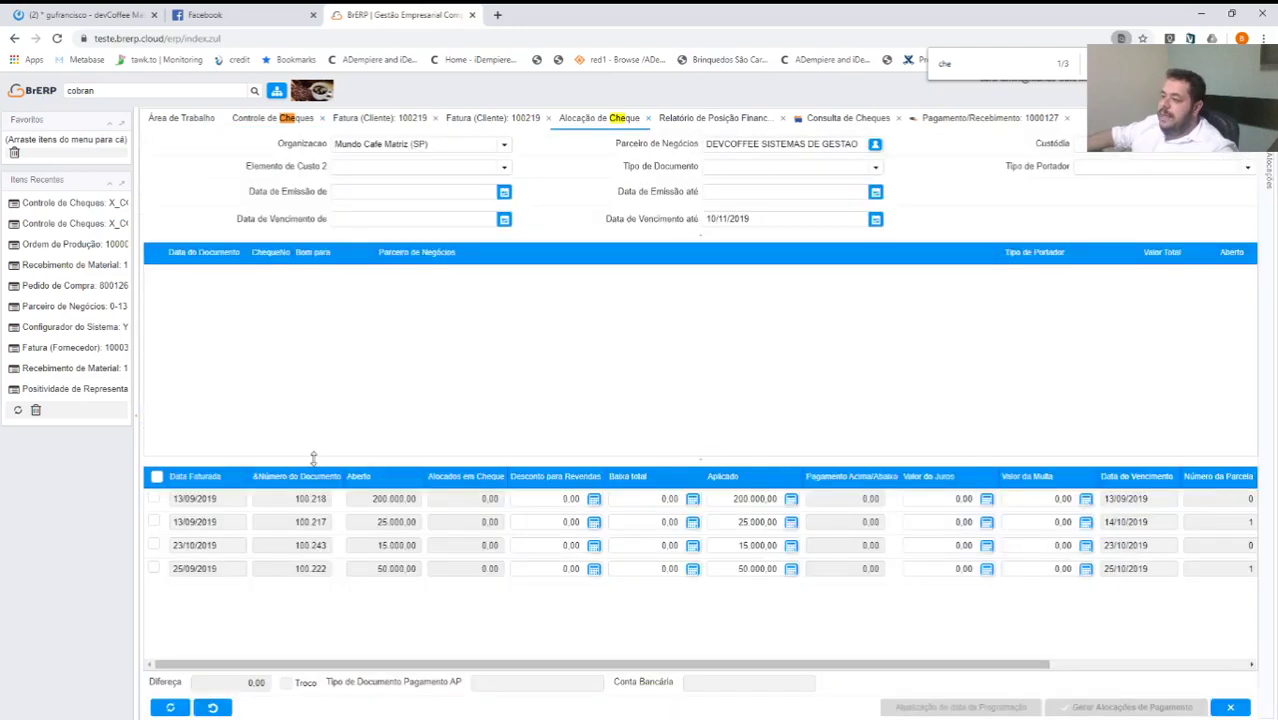